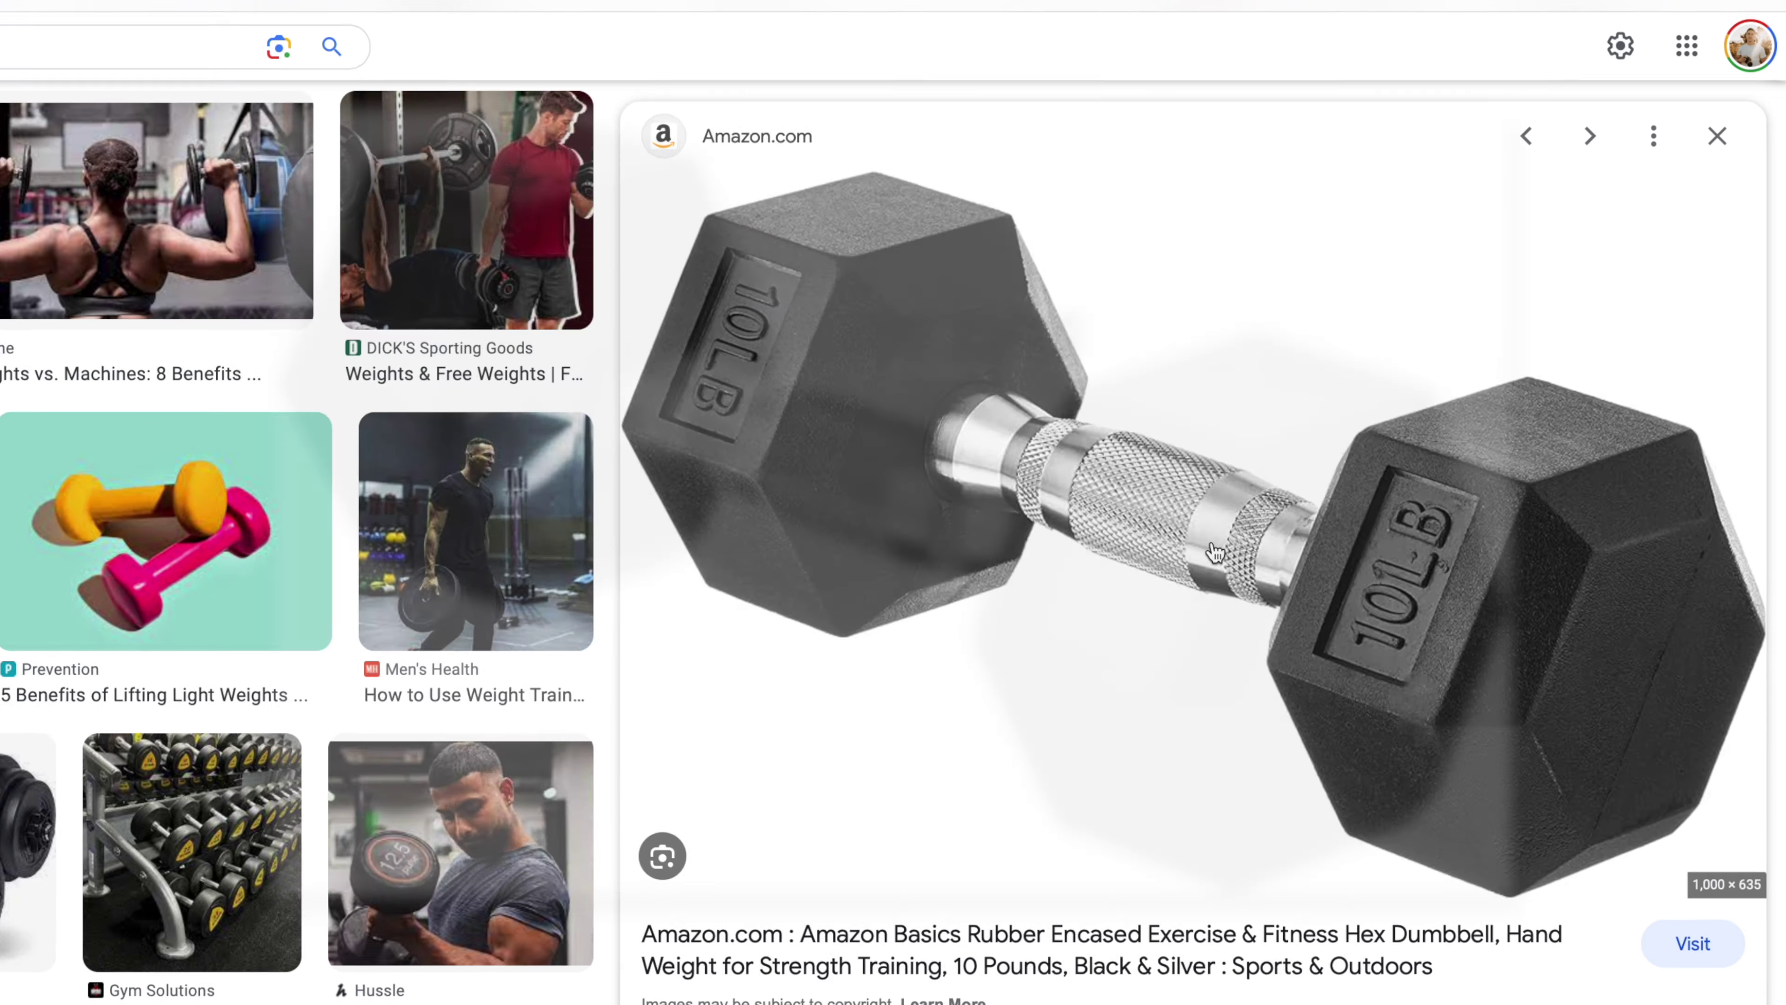
# Save the 10 lb hex dumbbell picture from the Google Images preview to Downloads.
pyautogui.rightClick(1217, 541)
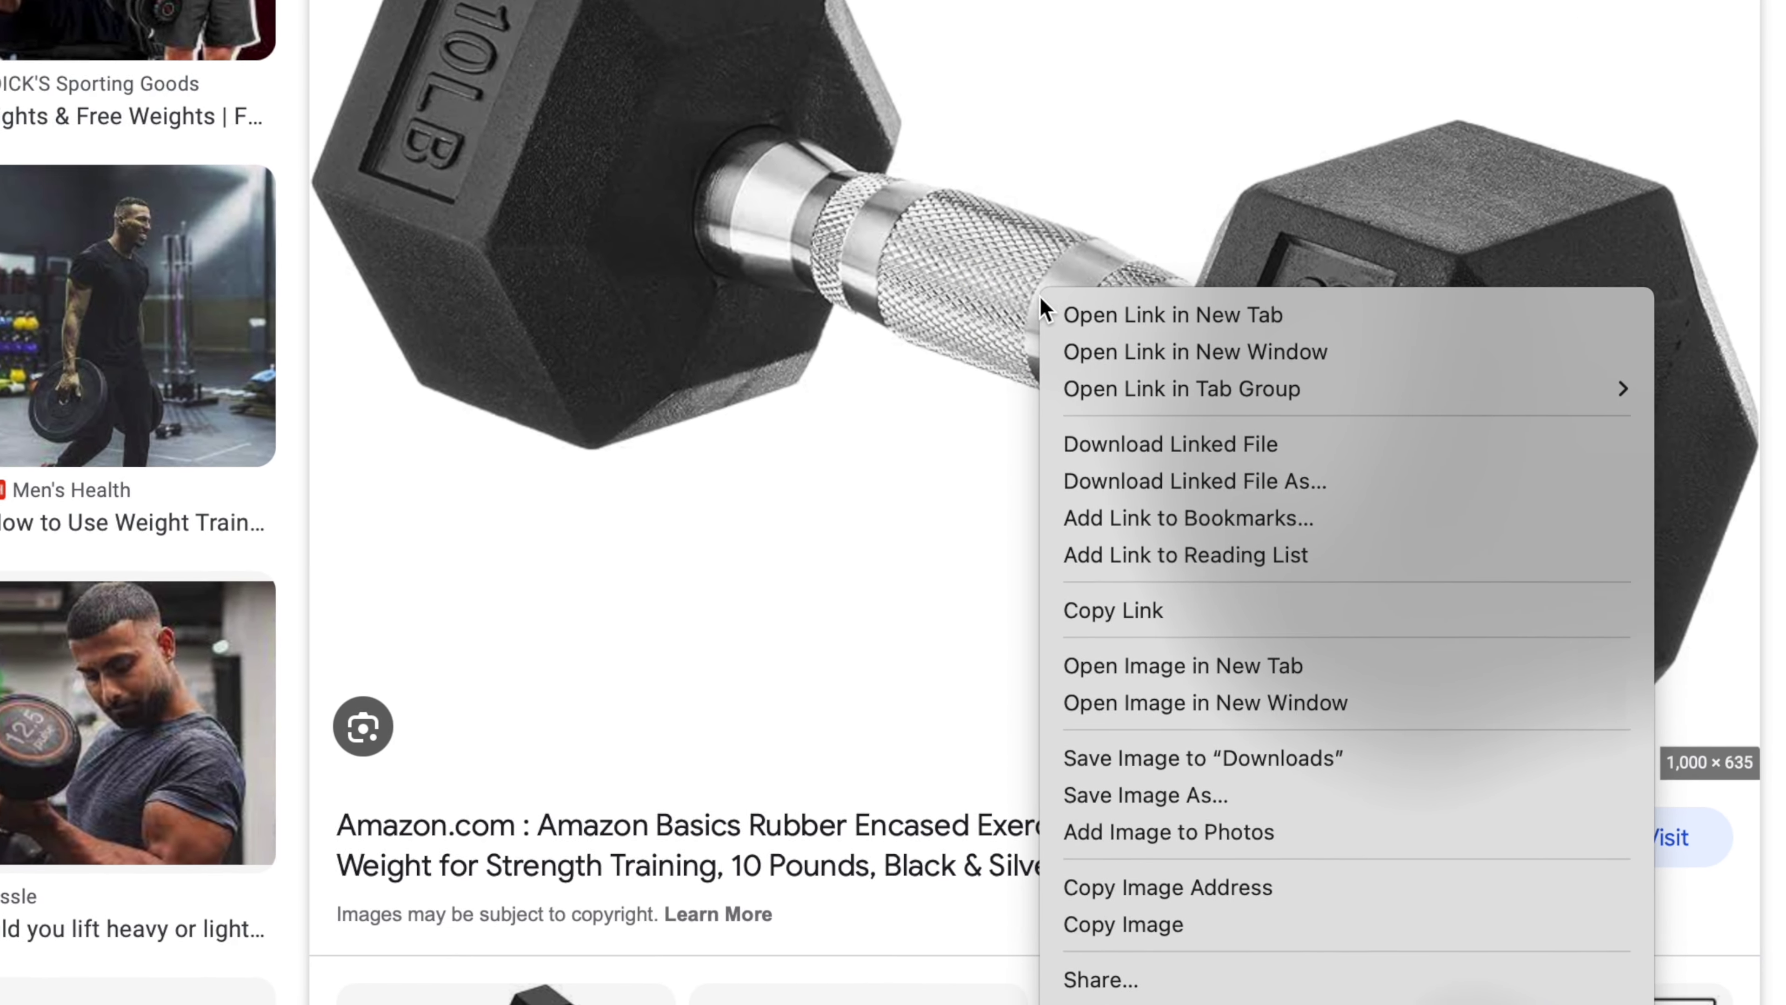
pyautogui.click(1197, 760)
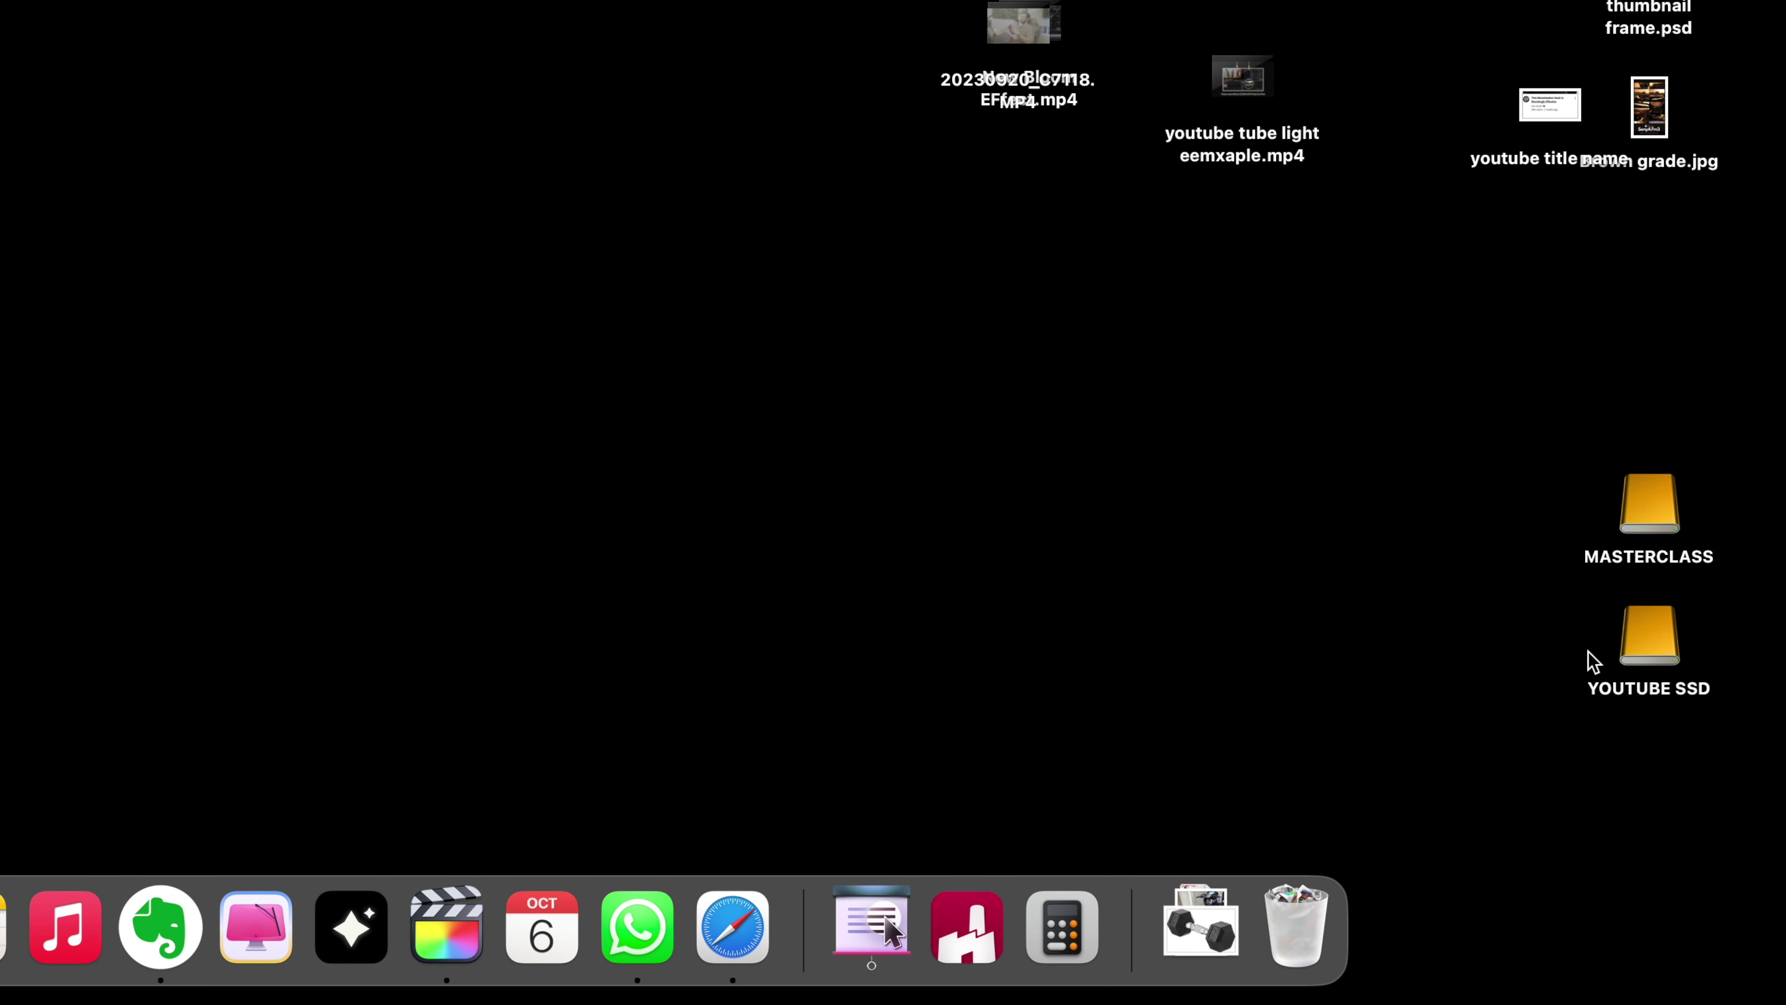
# Put the downloaded dumbbell JPG on the desktop and make a background-removed PNG copy.
pyautogui.click(1200, 922)
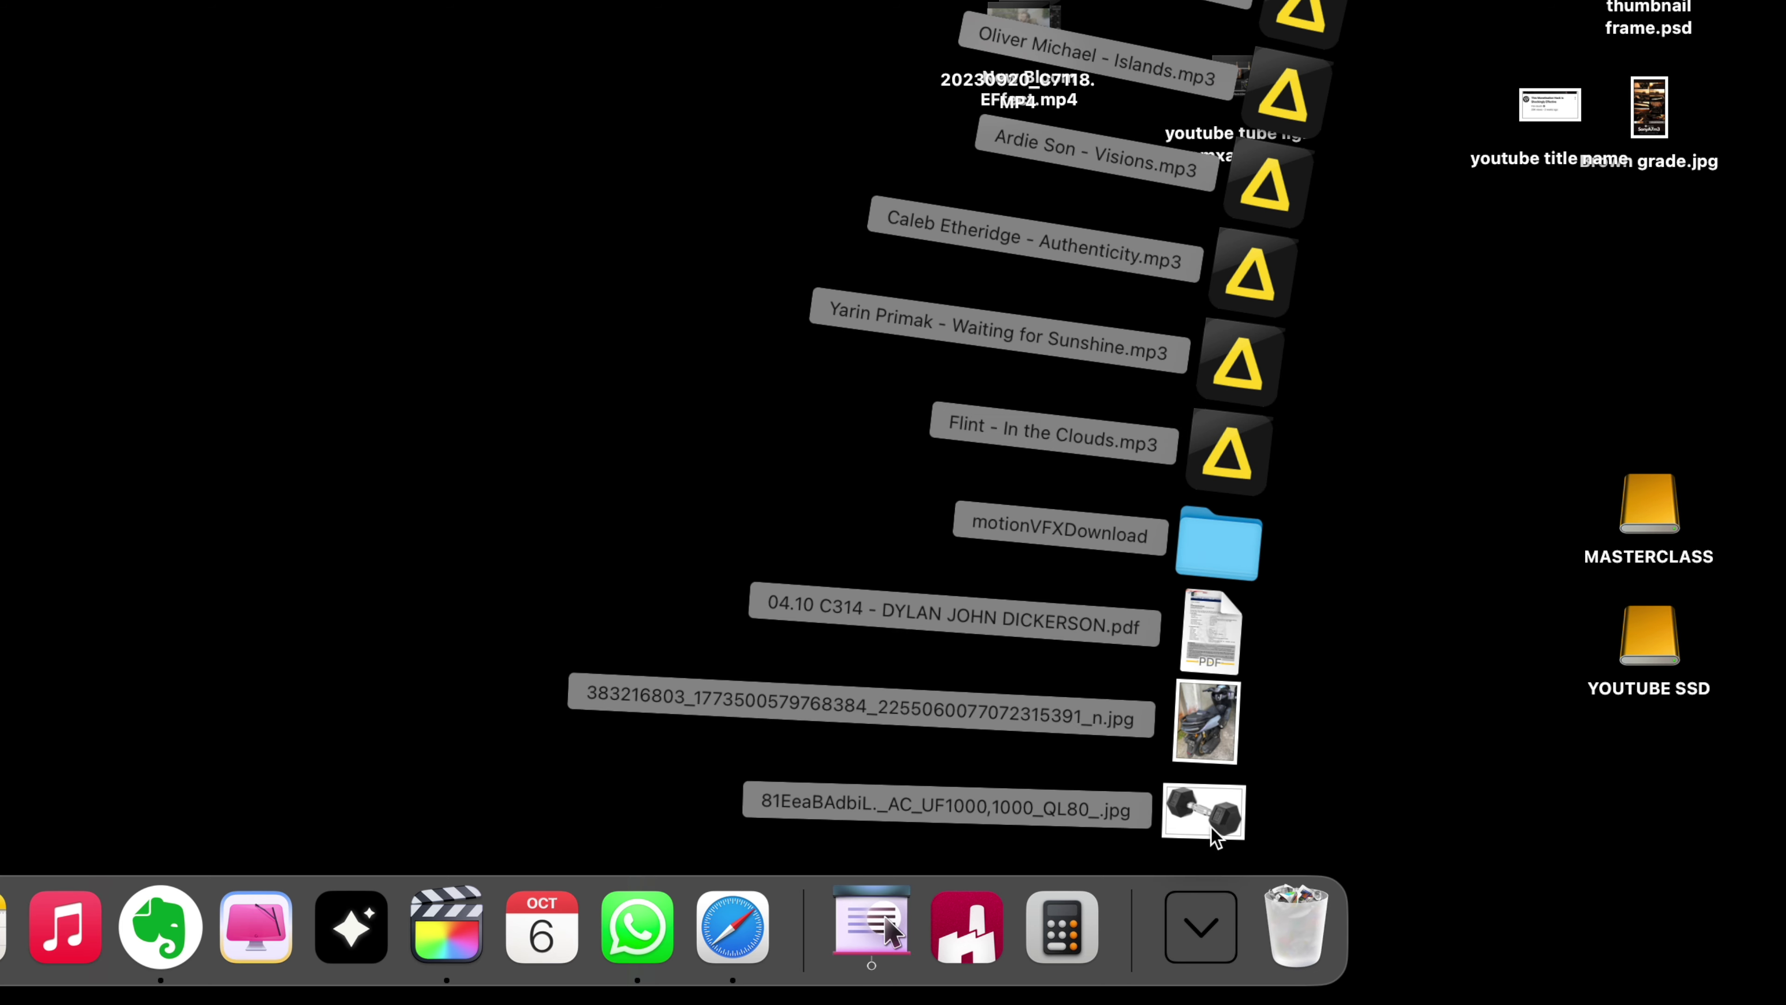
pyautogui.moveTo(1199, 816); pyautogui.dragTo(880, 687)
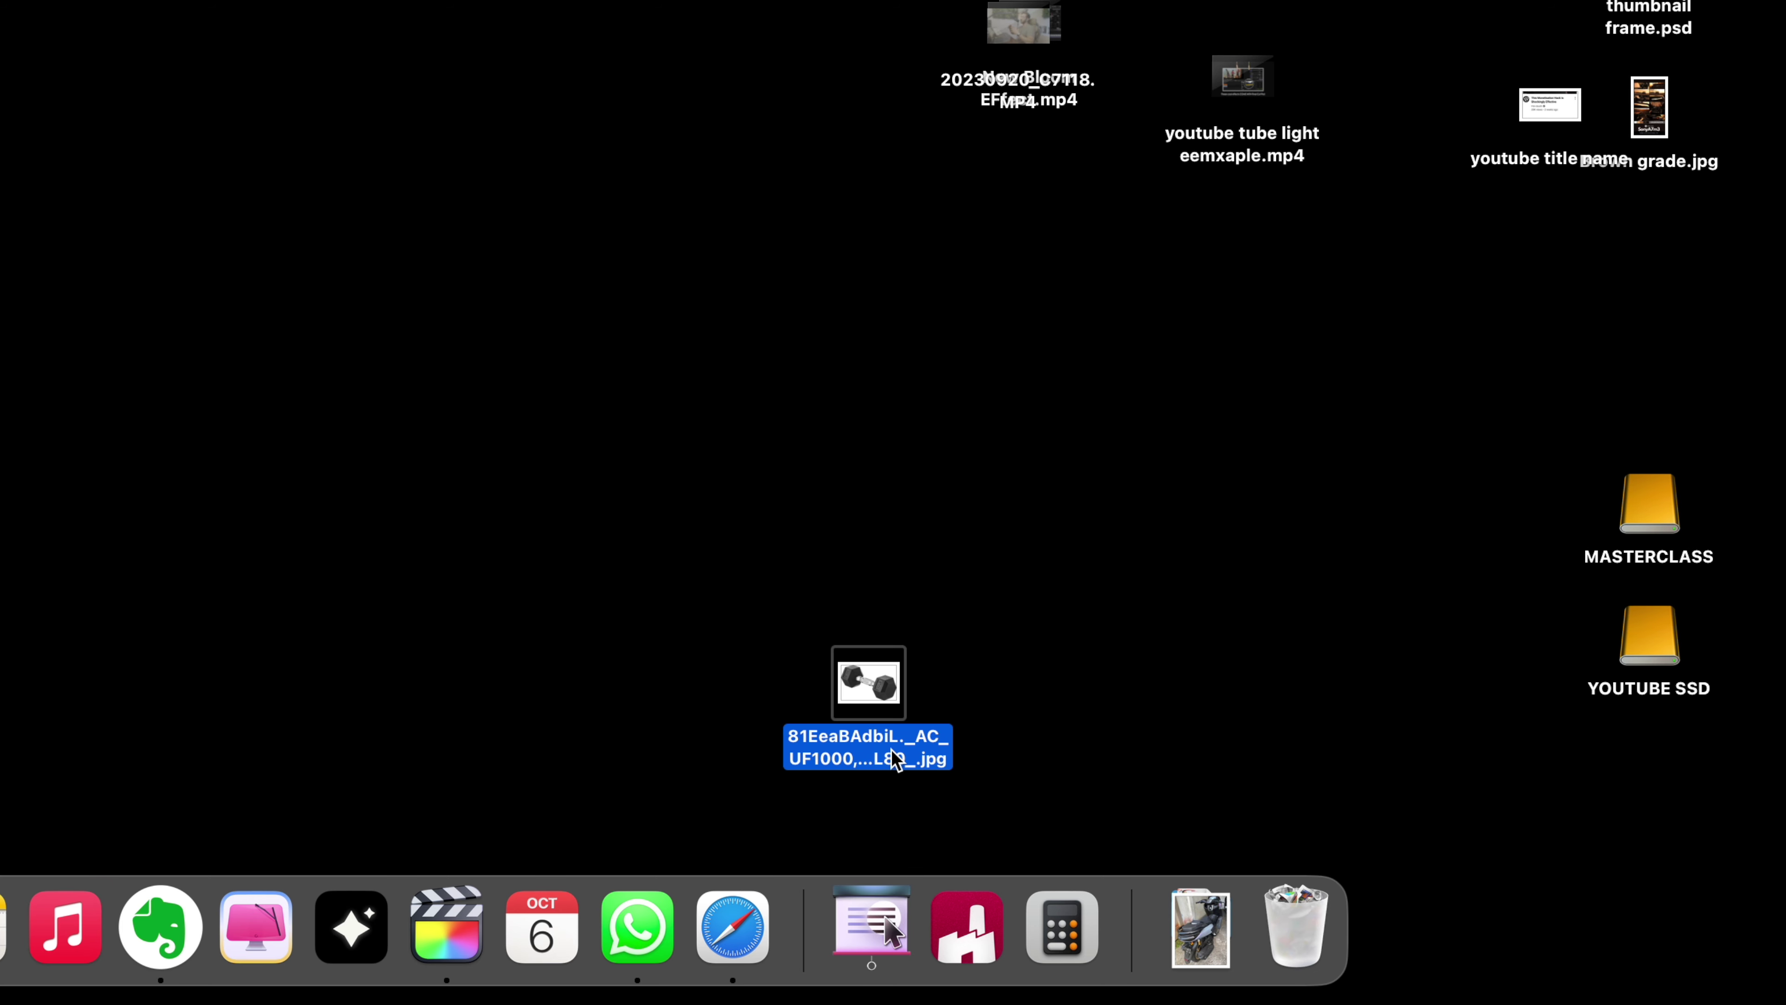
pyautogui.rightClick(894, 746)
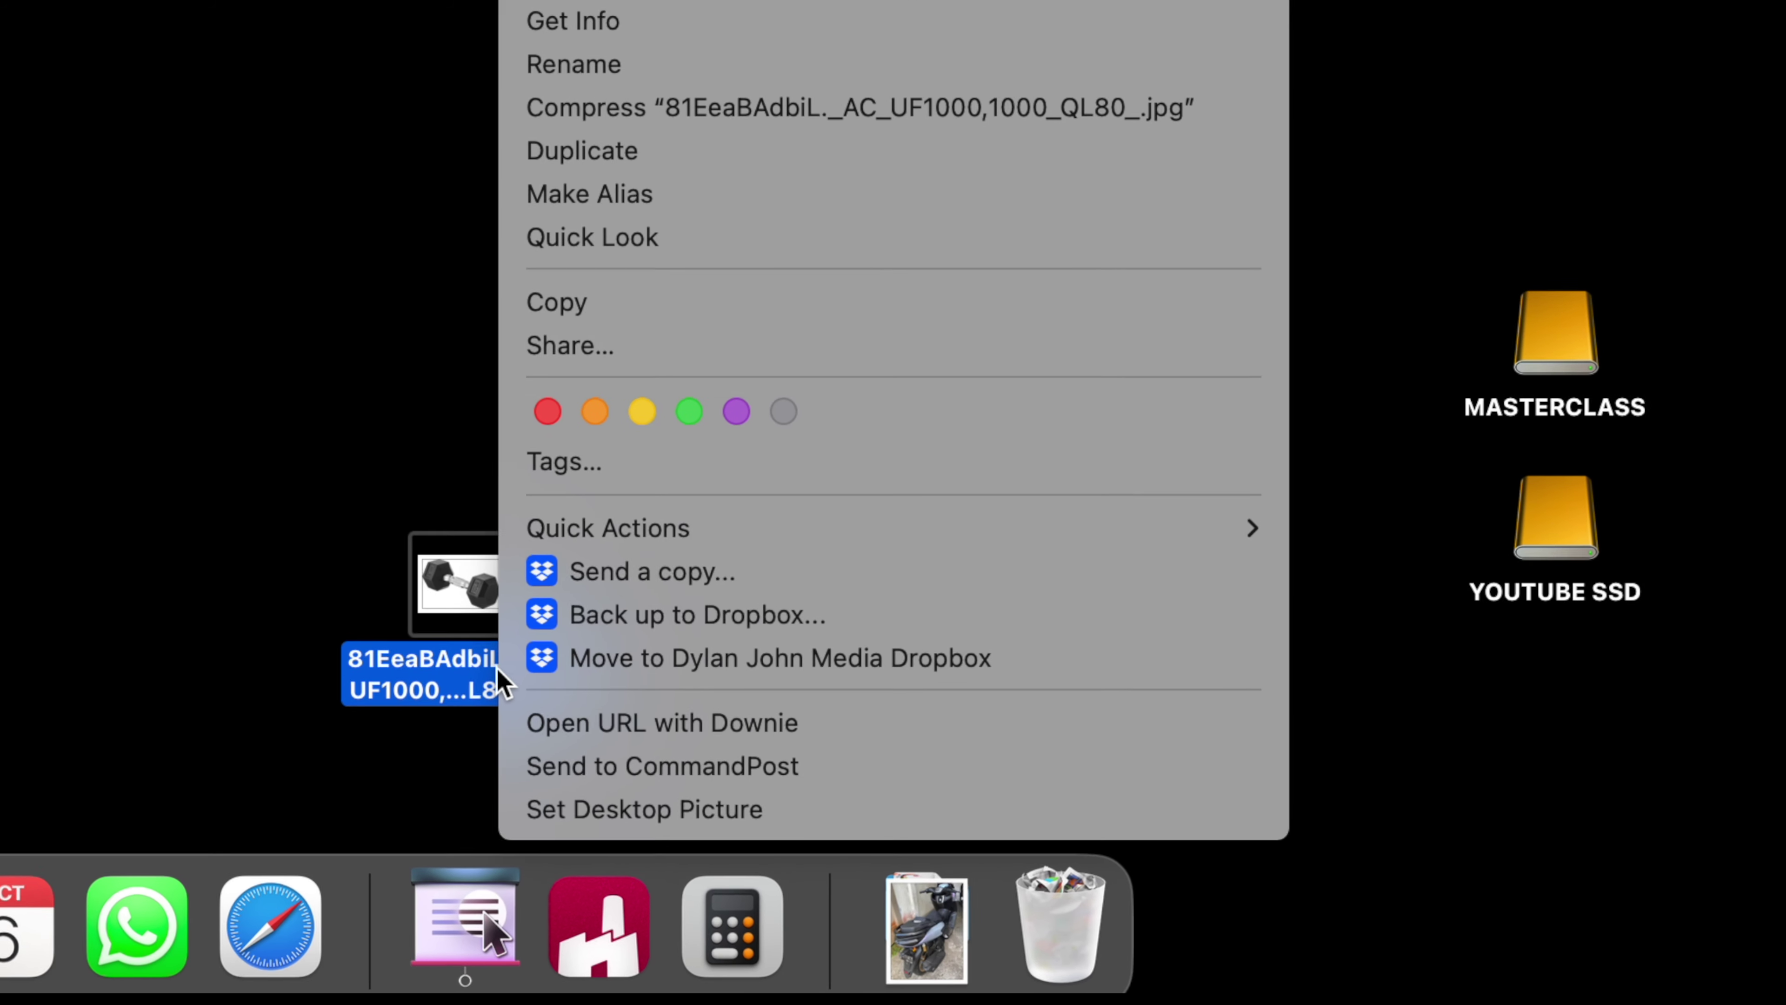
pyautogui.moveTo(672, 529)
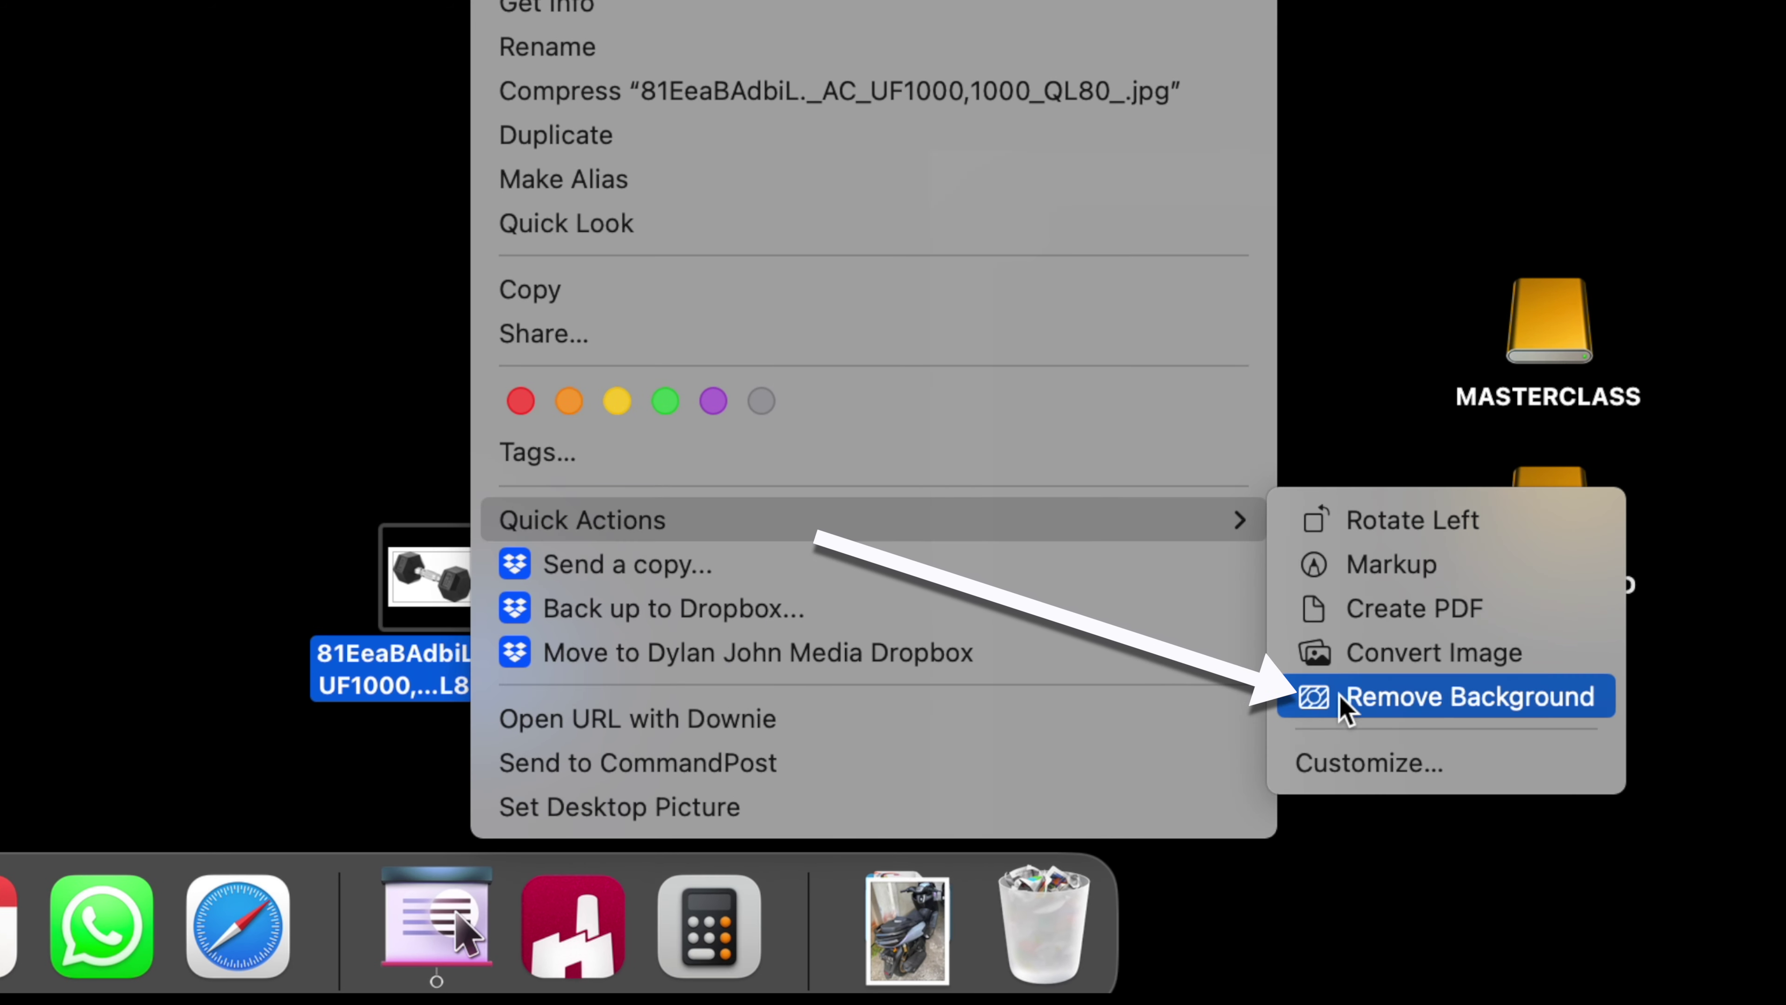
pyautogui.click(1393, 712)
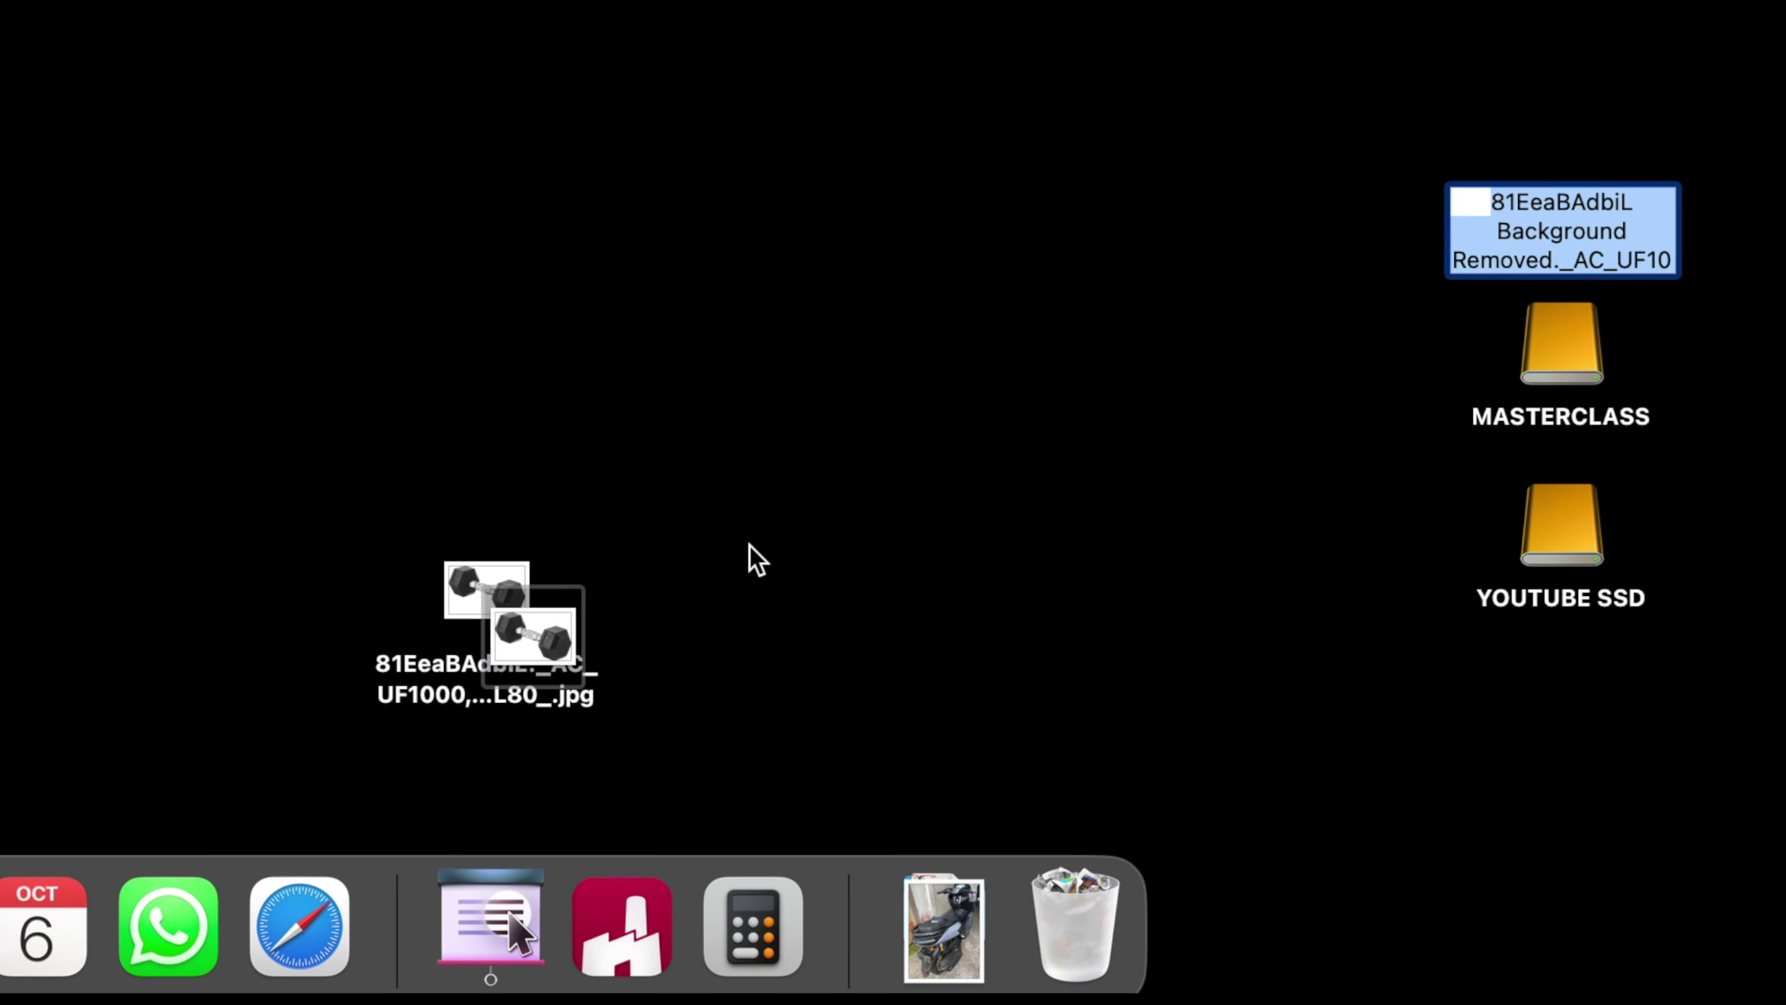
# Arrange the PNG and original JPG side by side, then open the JPG in Preview.
pyautogui.moveTo(780, 651); pyautogui.dragTo(677, 567)
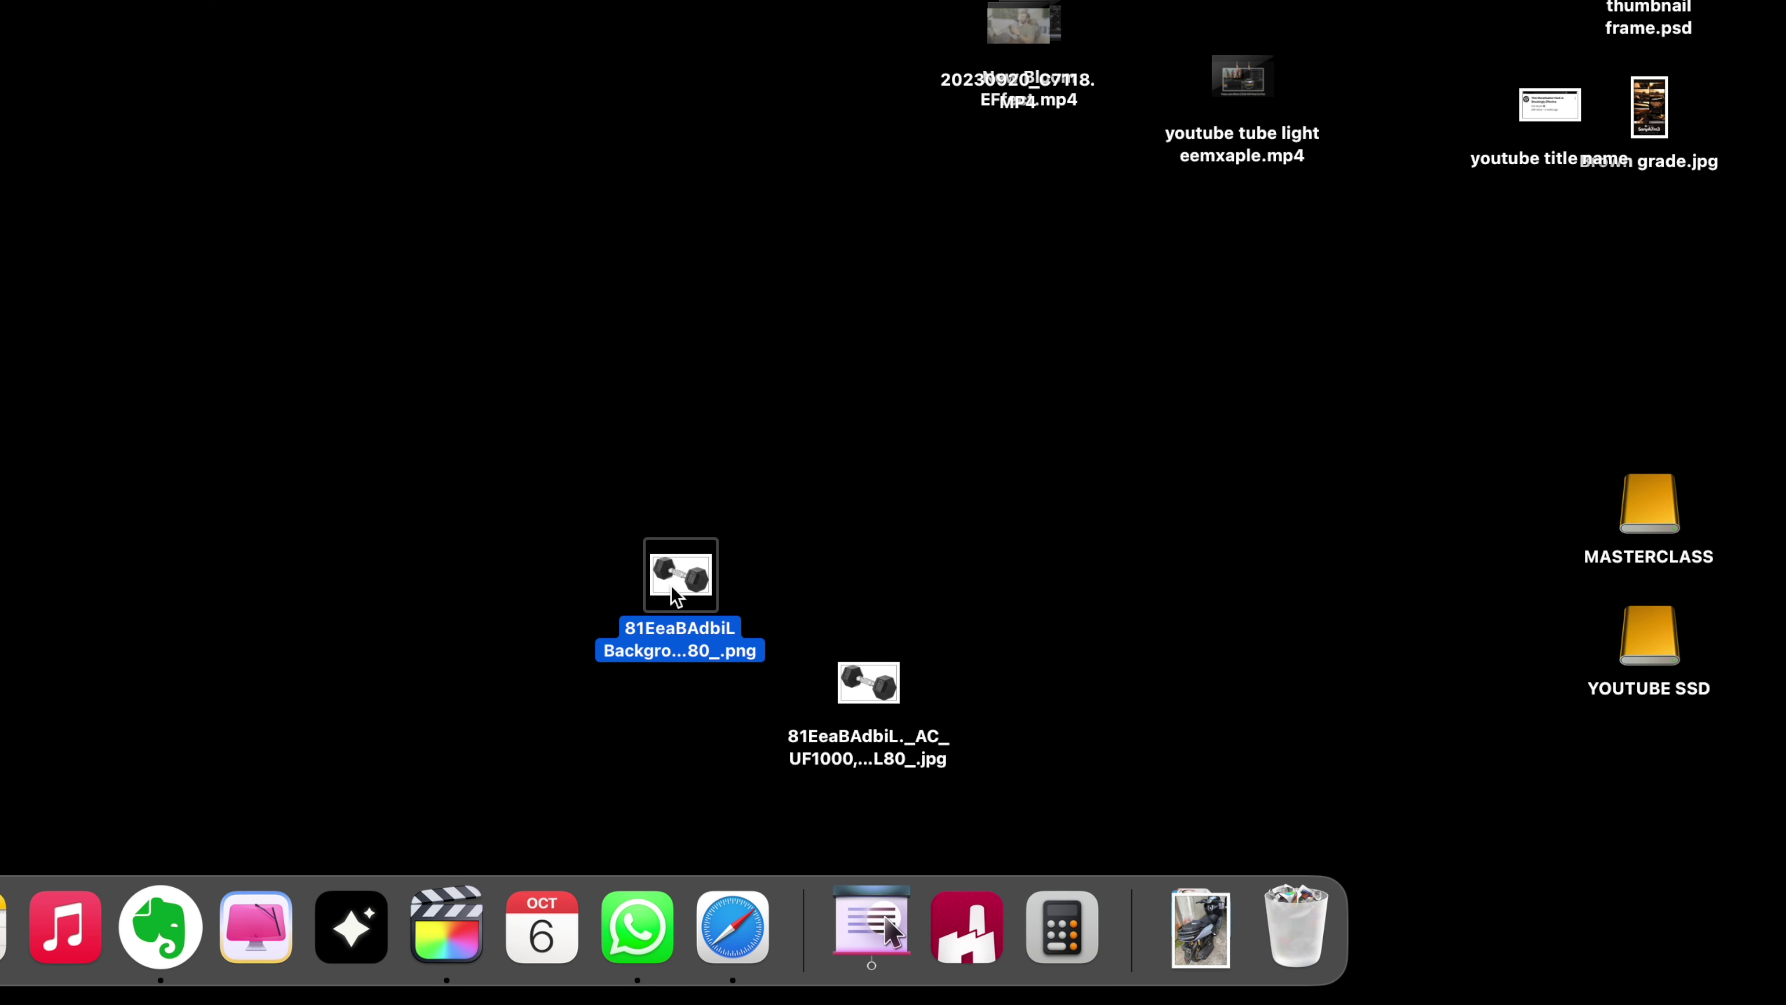
pyautogui.moveTo(875, 756); pyautogui.dragTo(878, 660)
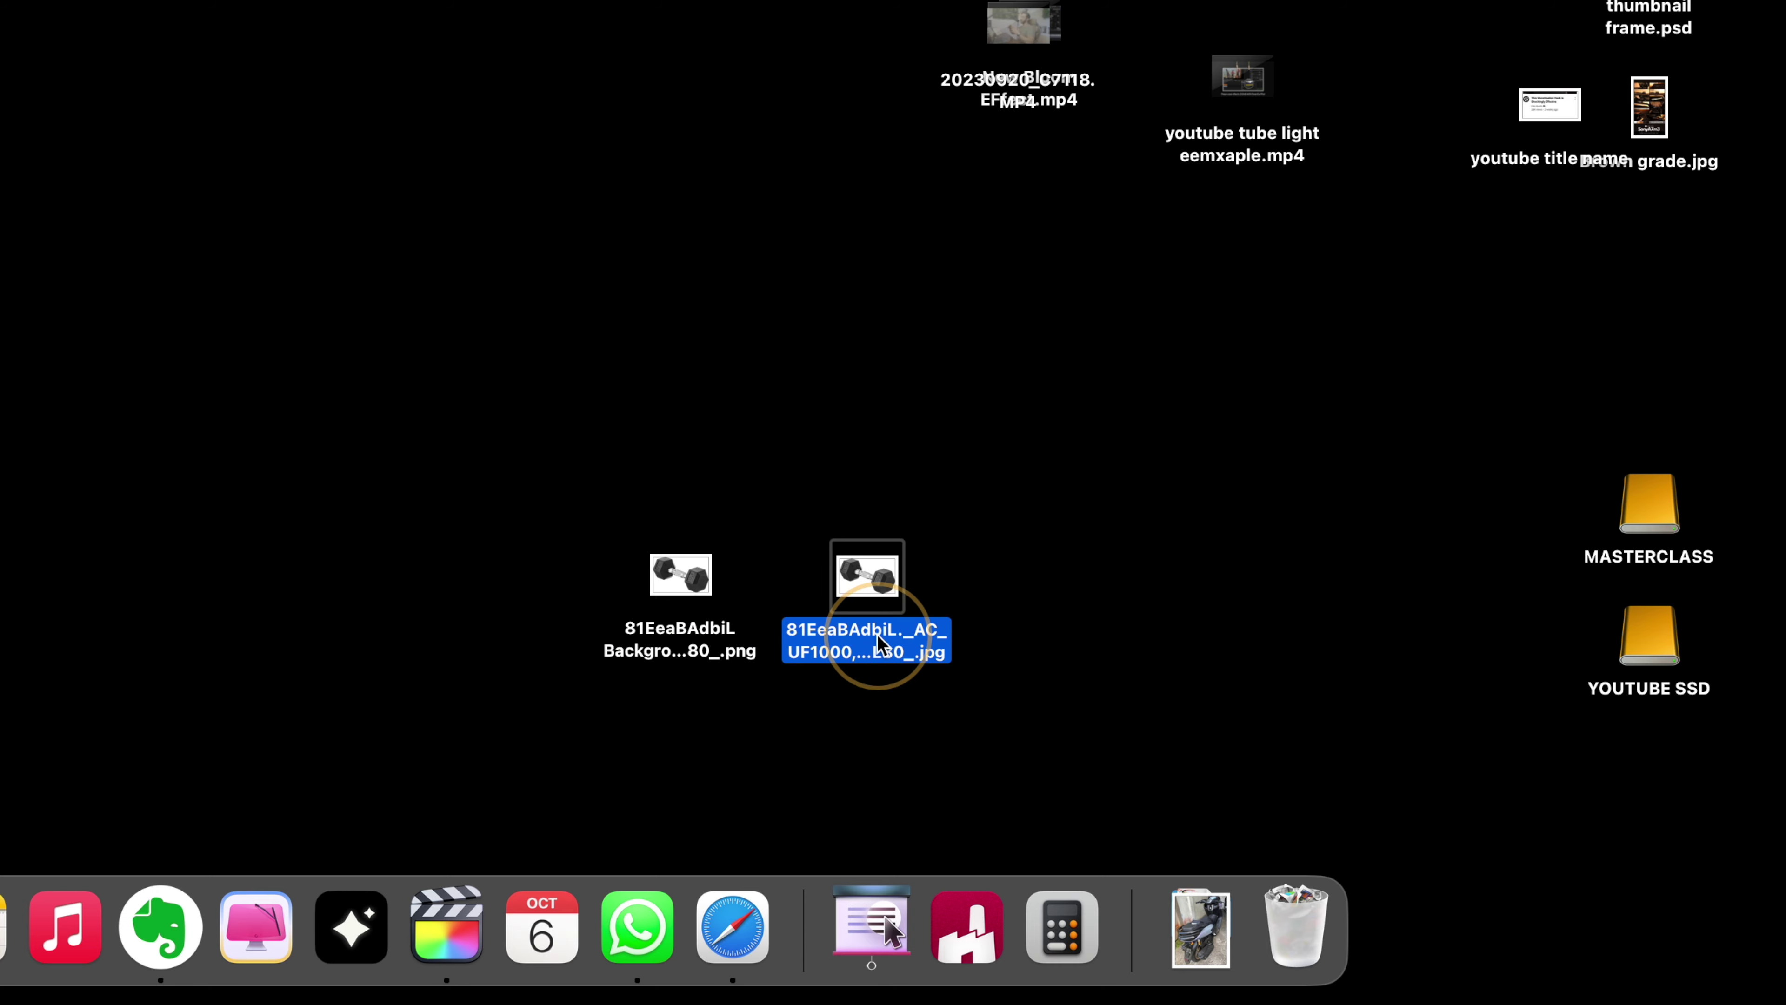
pyautogui.doubleClick(878, 636)
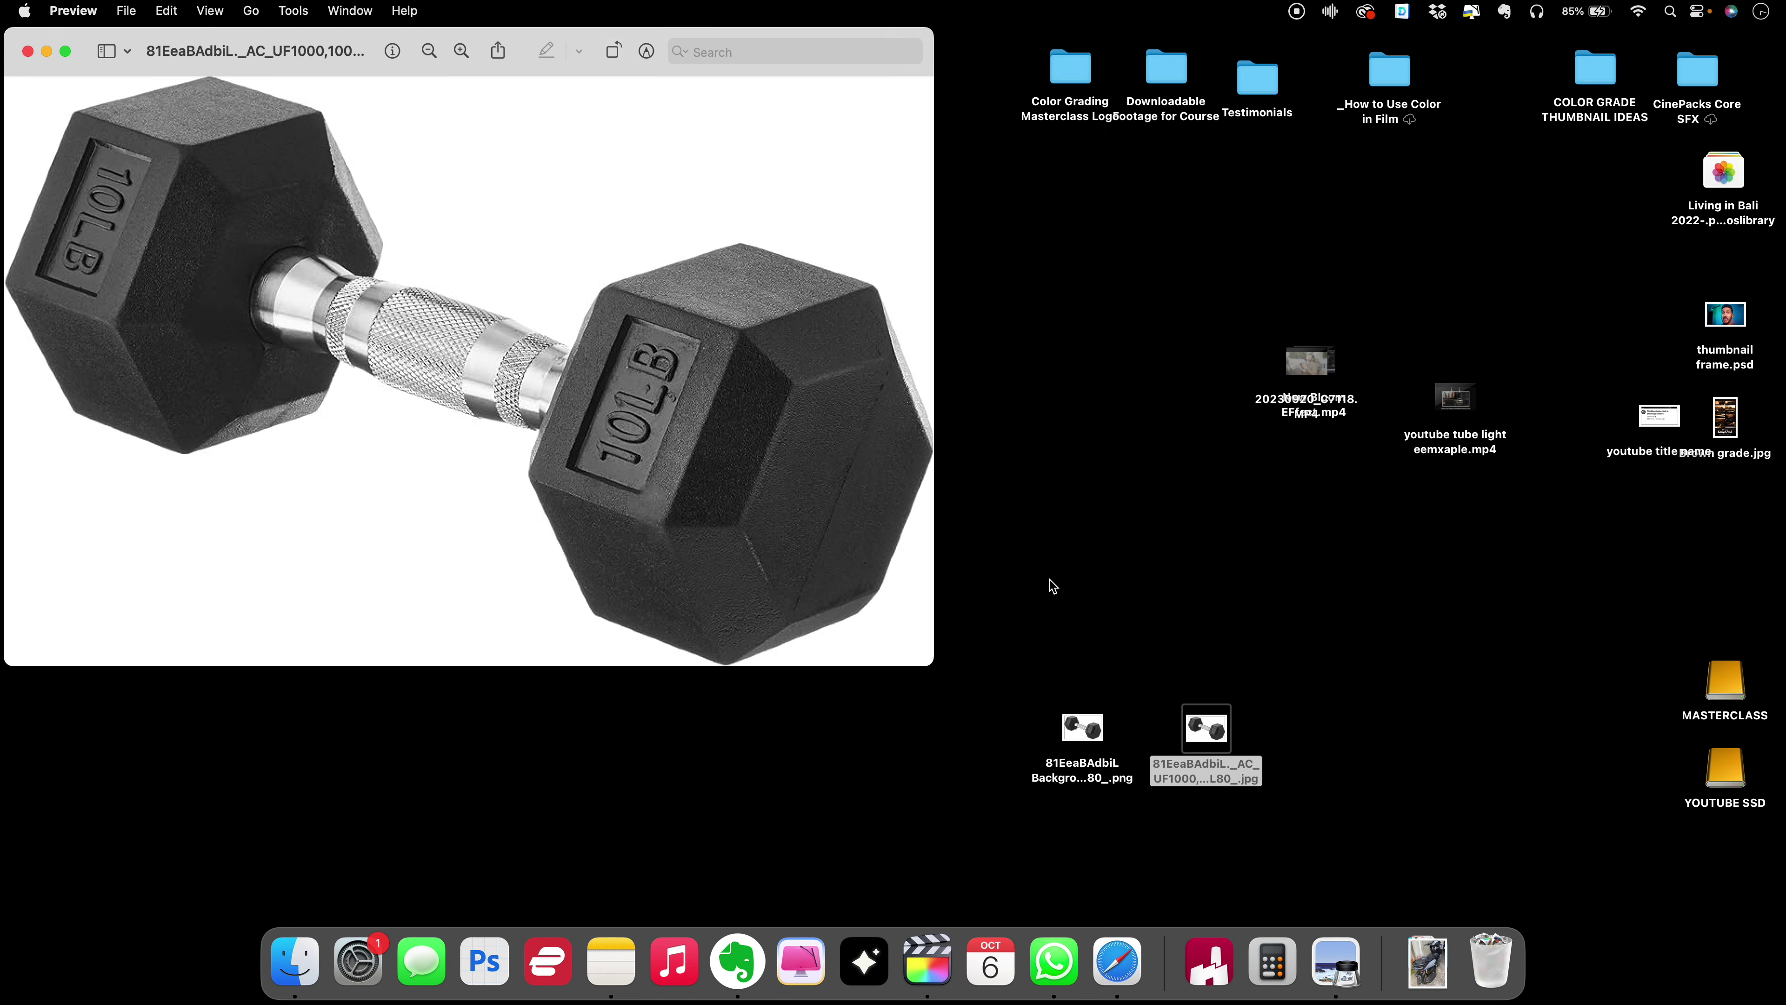
# Compare the background-removed PNG beside the original in Preview, close it, and select the PNG file.
pyautogui.moveTo(1088, 774); pyautogui.dragTo(633, 352)
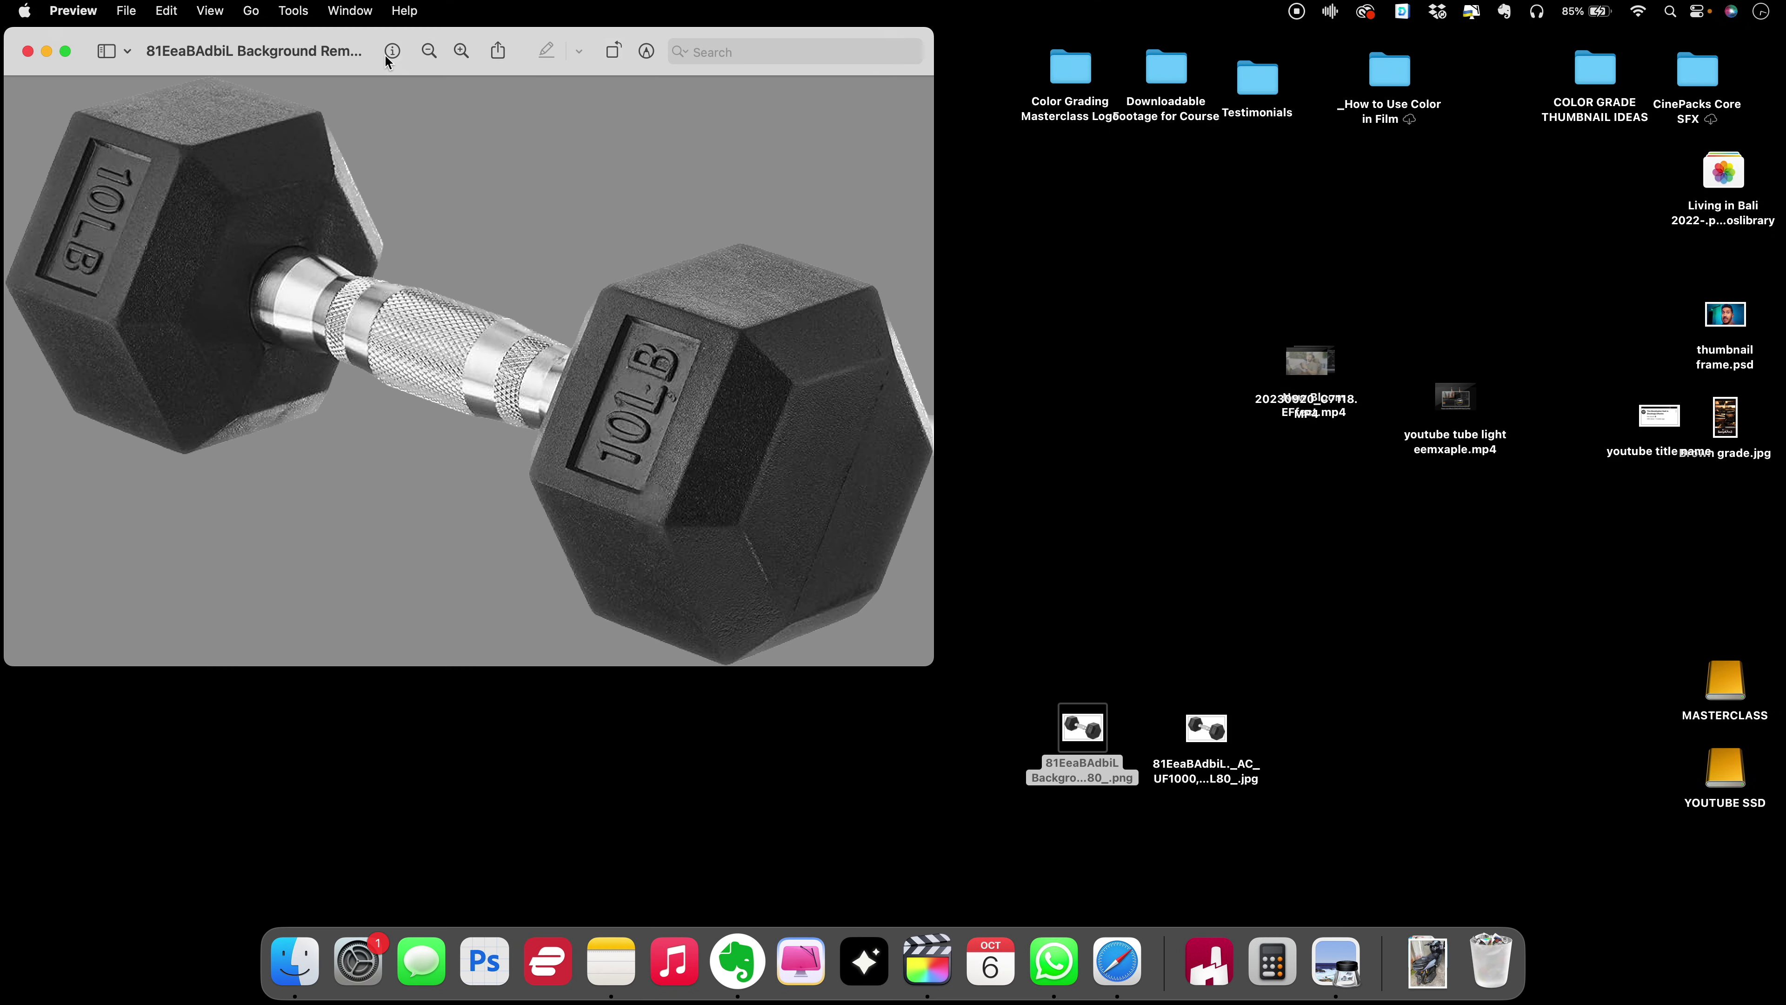
pyautogui.moveTo(585, 50); pyautogui.dragTo(1090, 189)
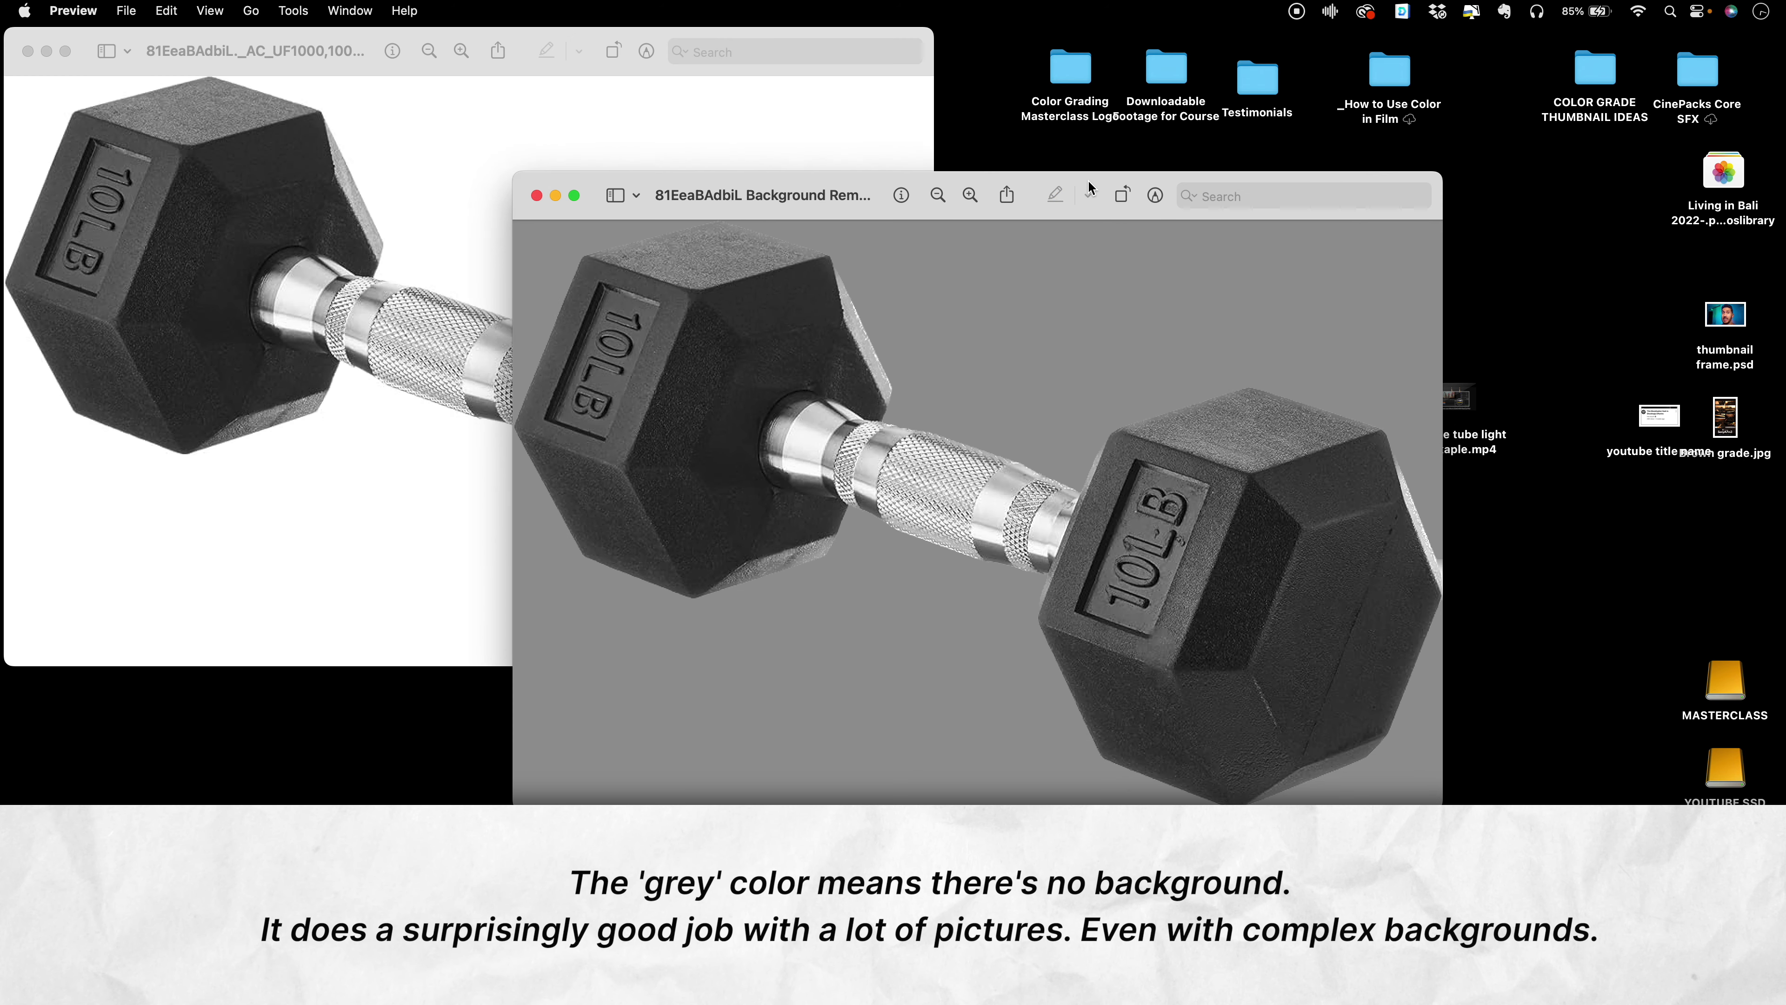
pyautogui.moveTo(681, 194); pyautogui.dragTo(895, 203)
pyautogui.click(749, 204)
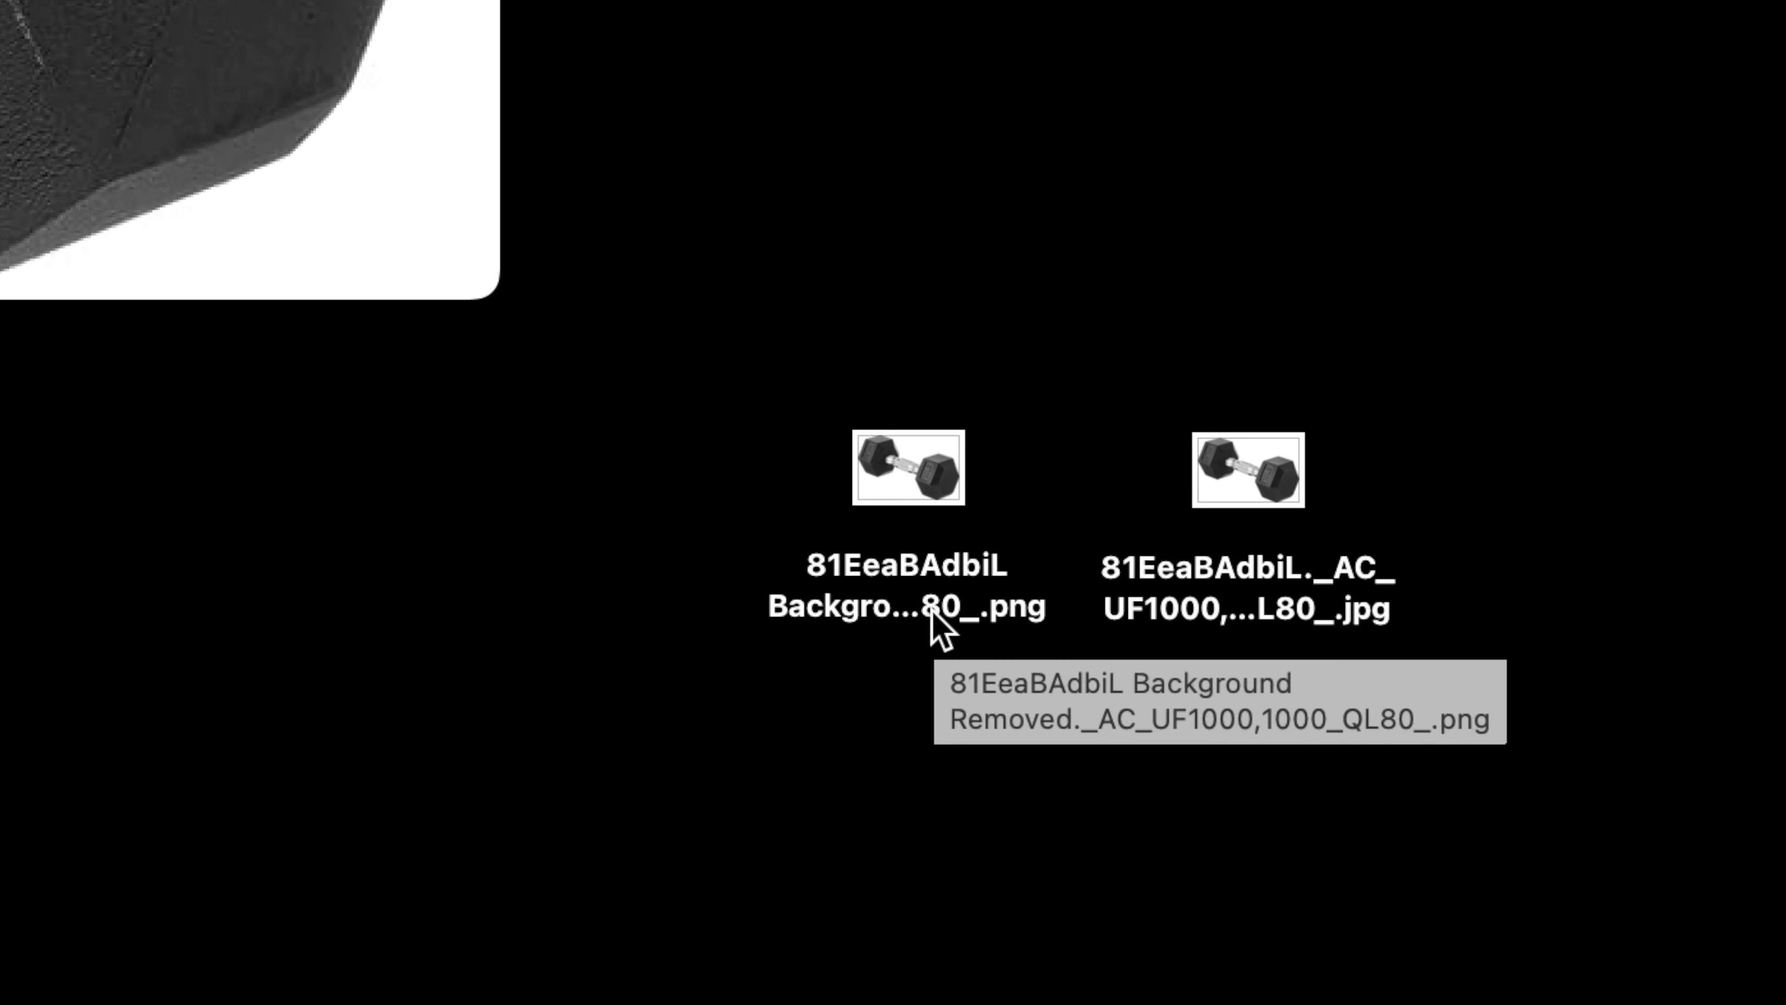
pyautogui.click(894, 553)
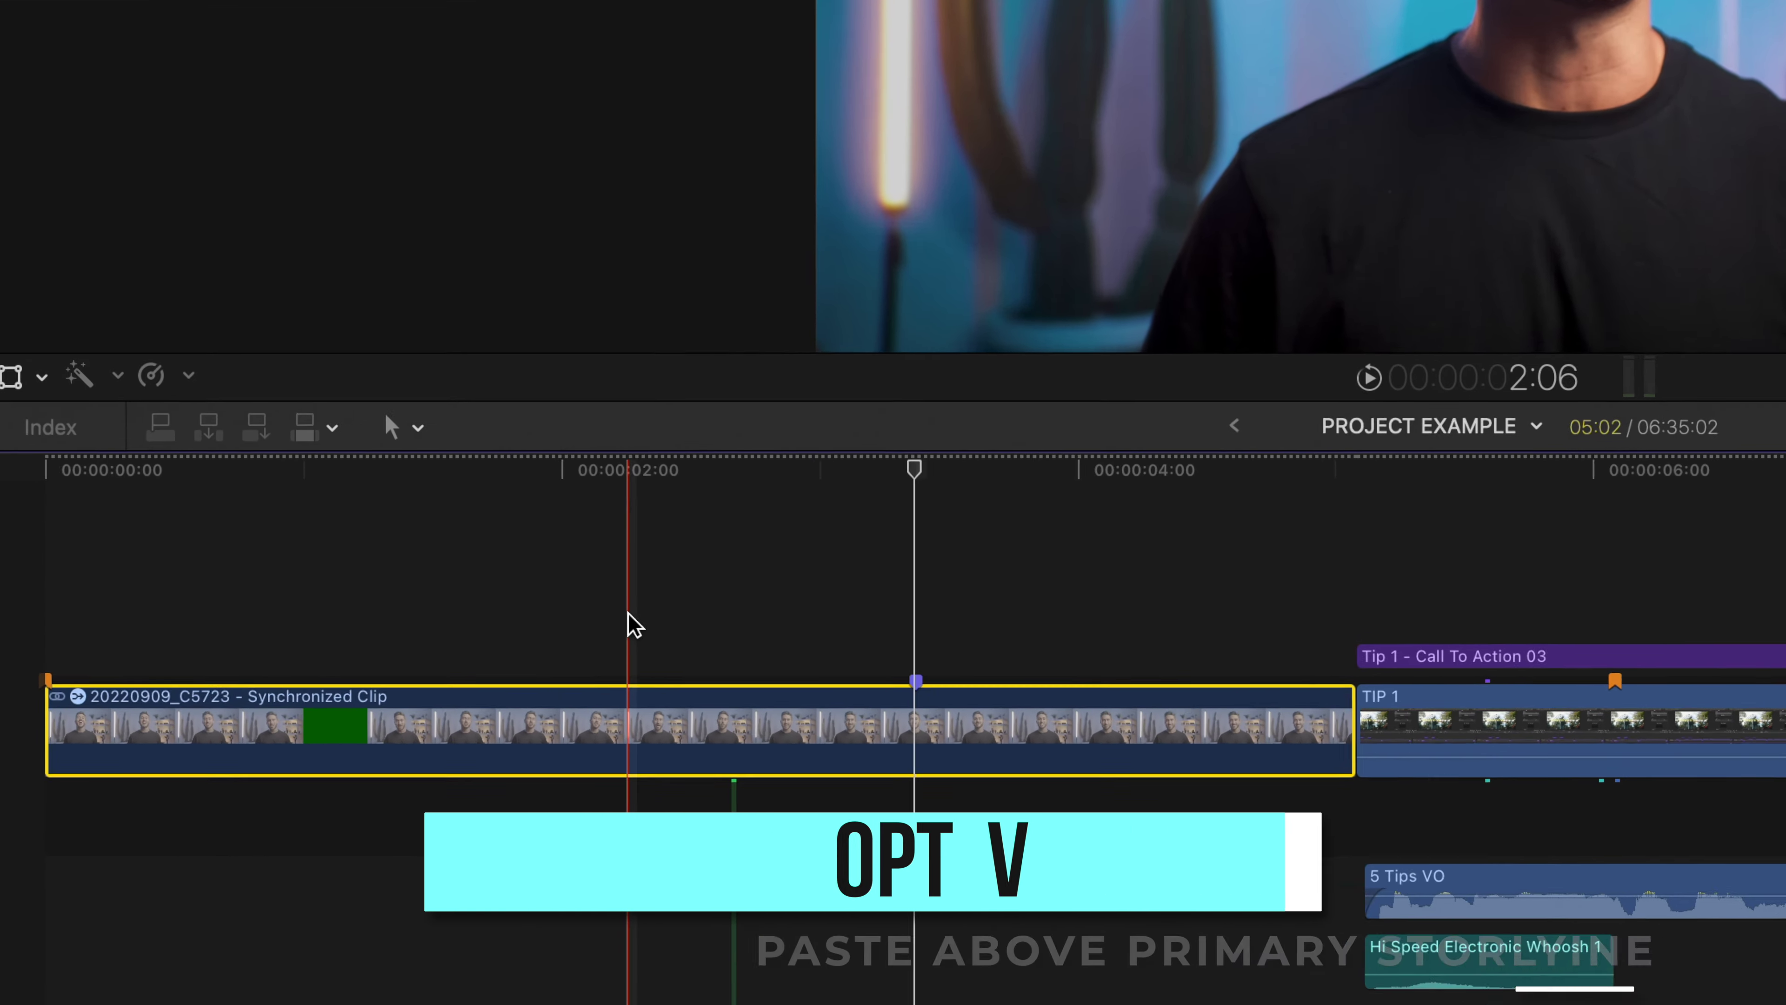
# Paste the dumbbell PNG above the talking-head clip 16 frames earlier; a trial storyline insert is undone.
pyautogui.hotkey('alt', 'v')
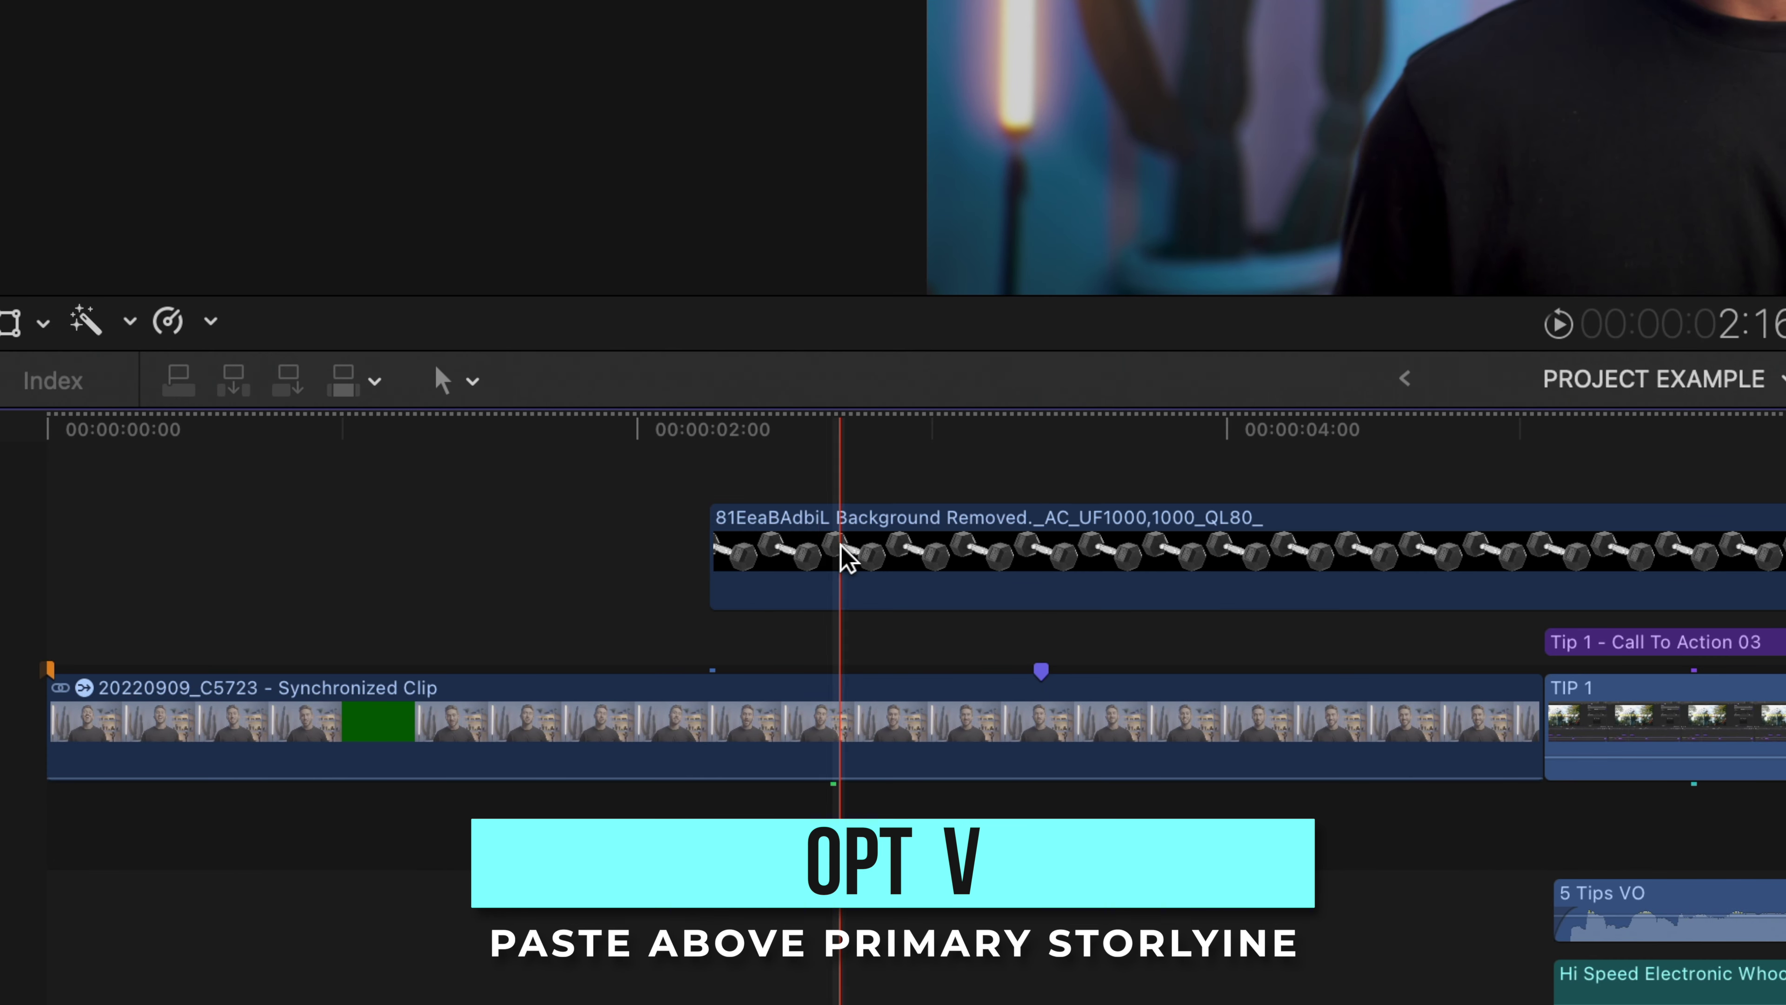
pyautogui.moveTo(841, 555); pyautogui.dragTo(544, 531)
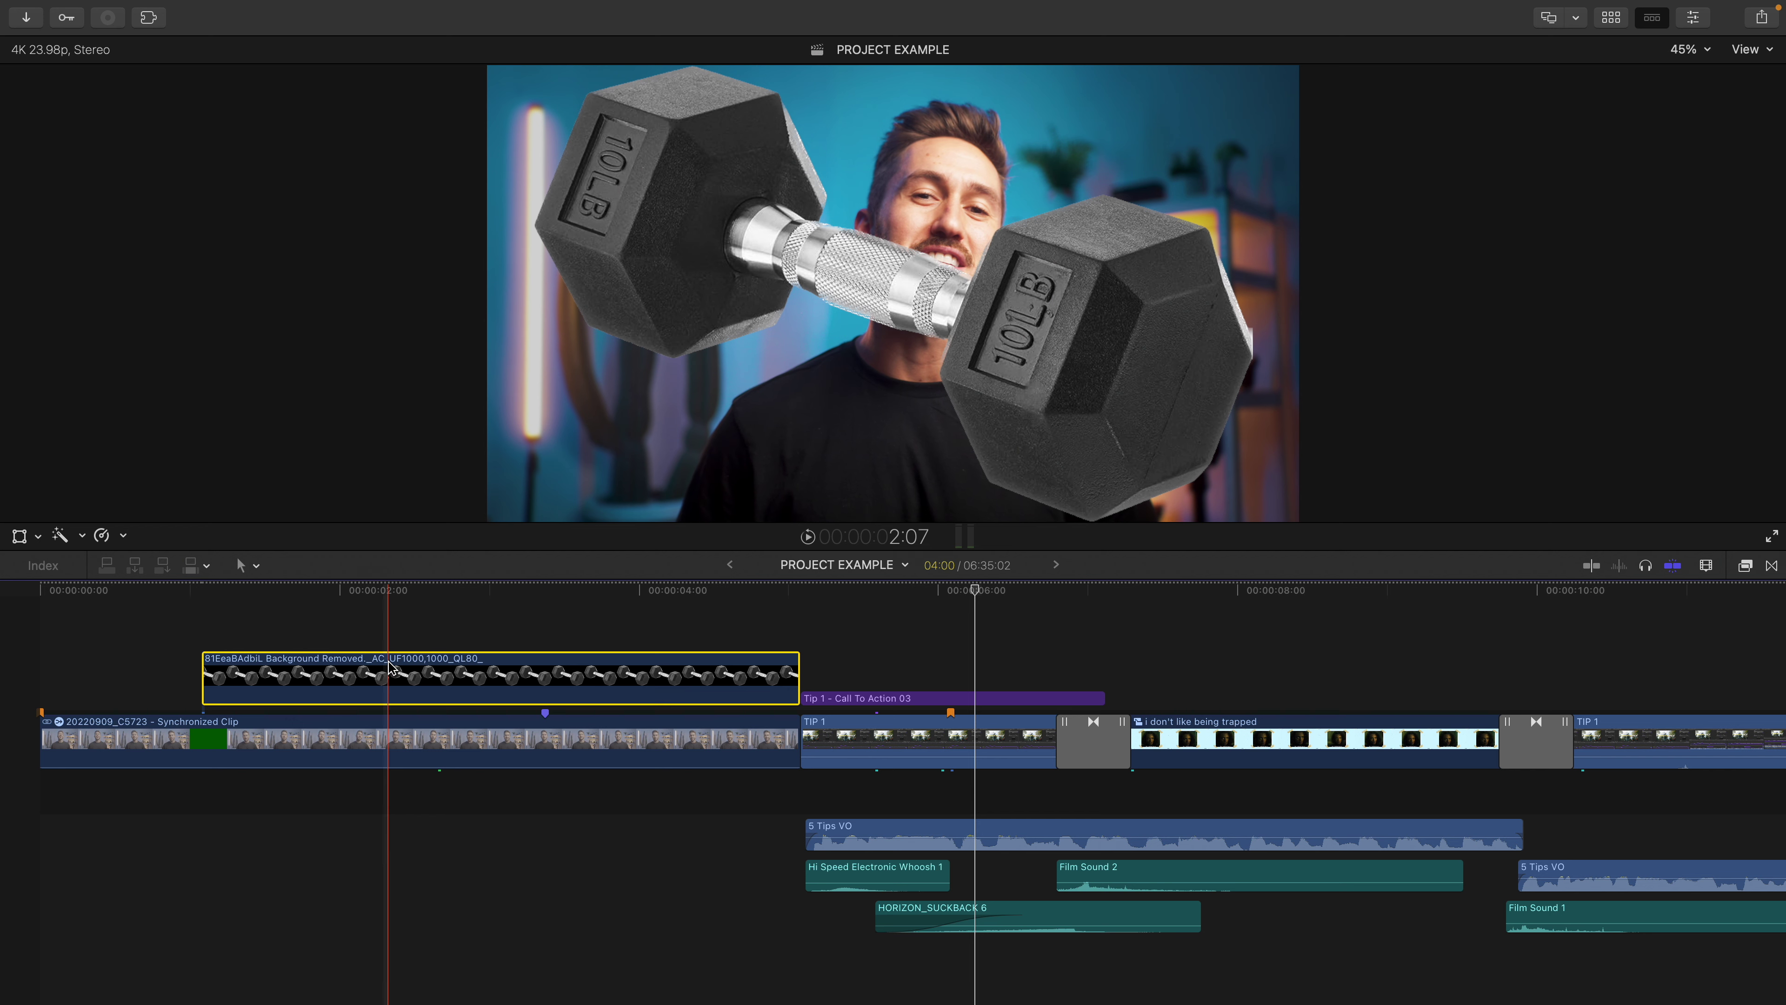
pyautogui.click(320, 640)
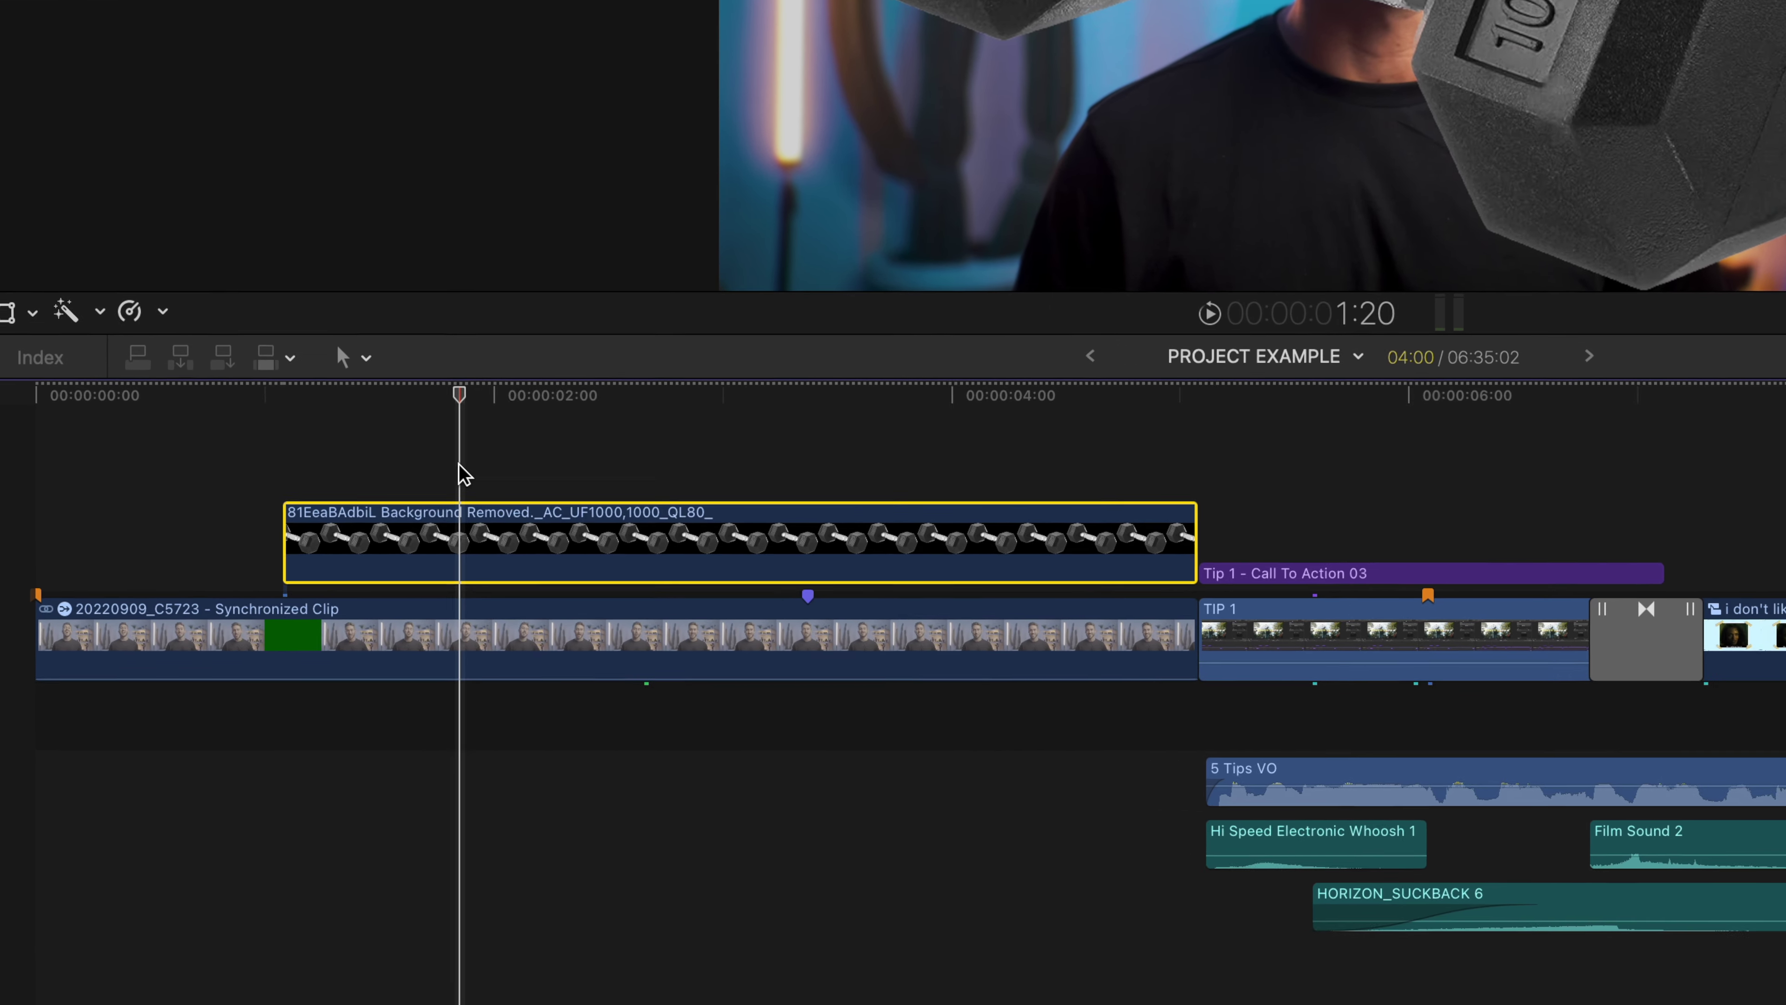
pyautogui.press('Delete')
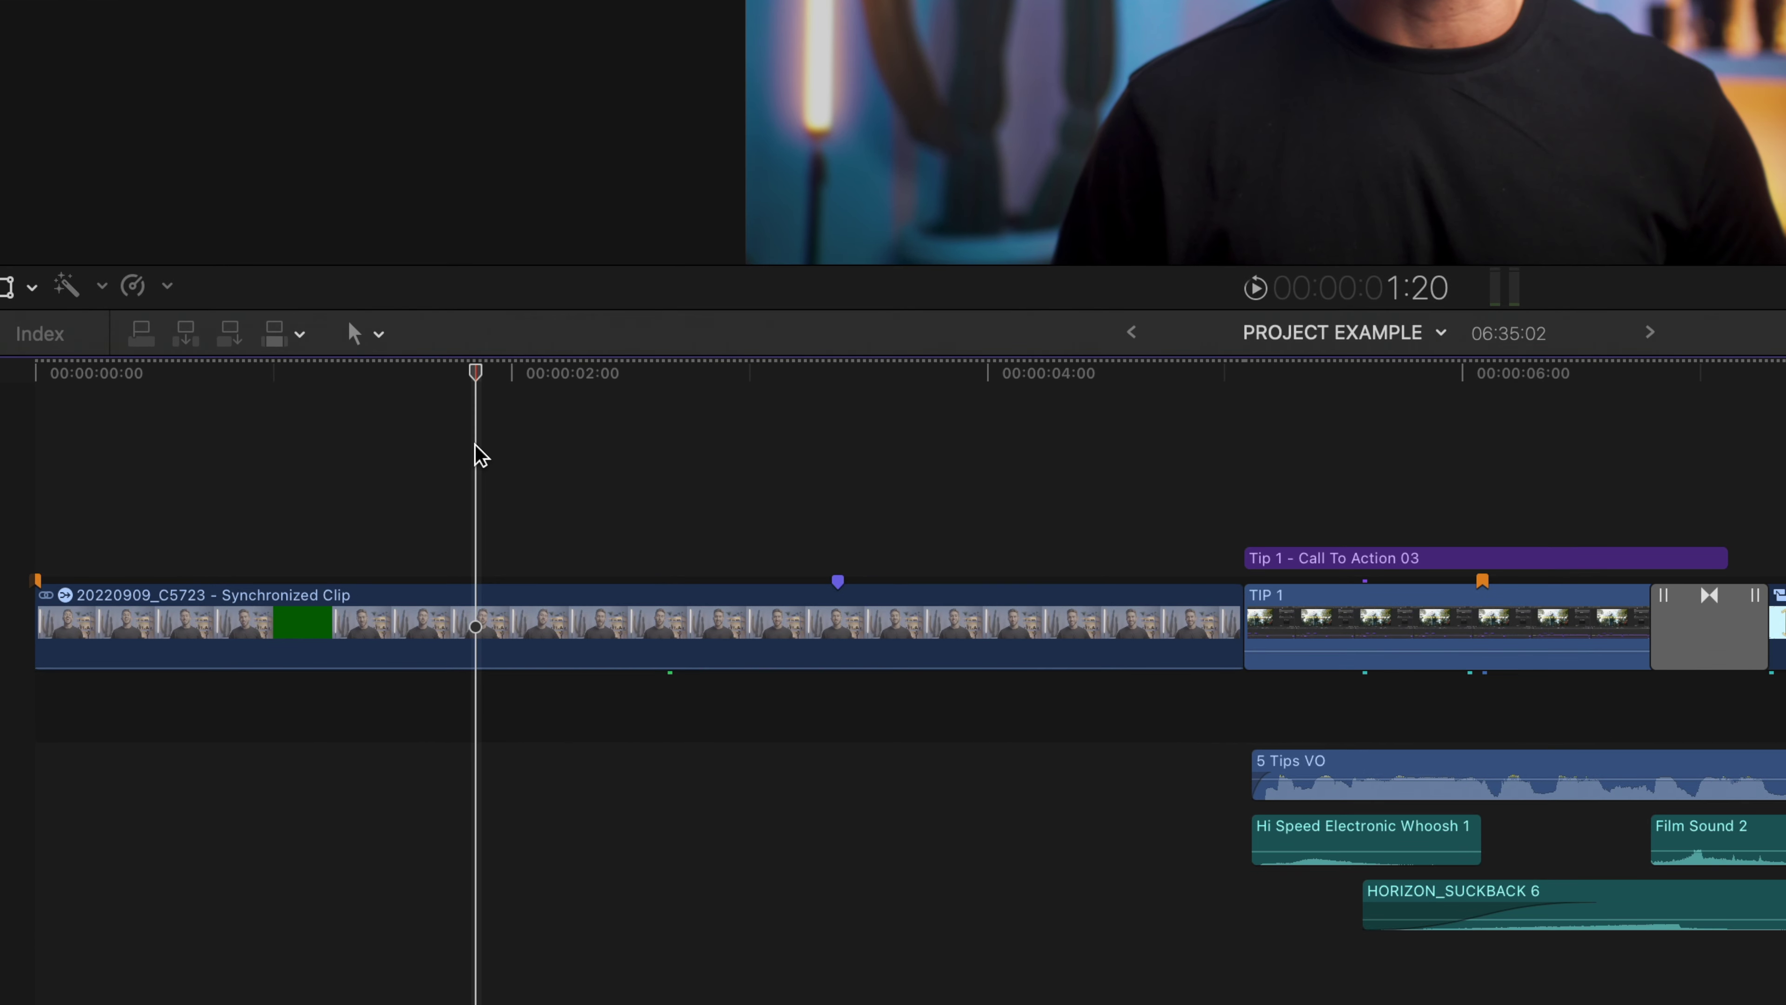
pyautogui.press('w')
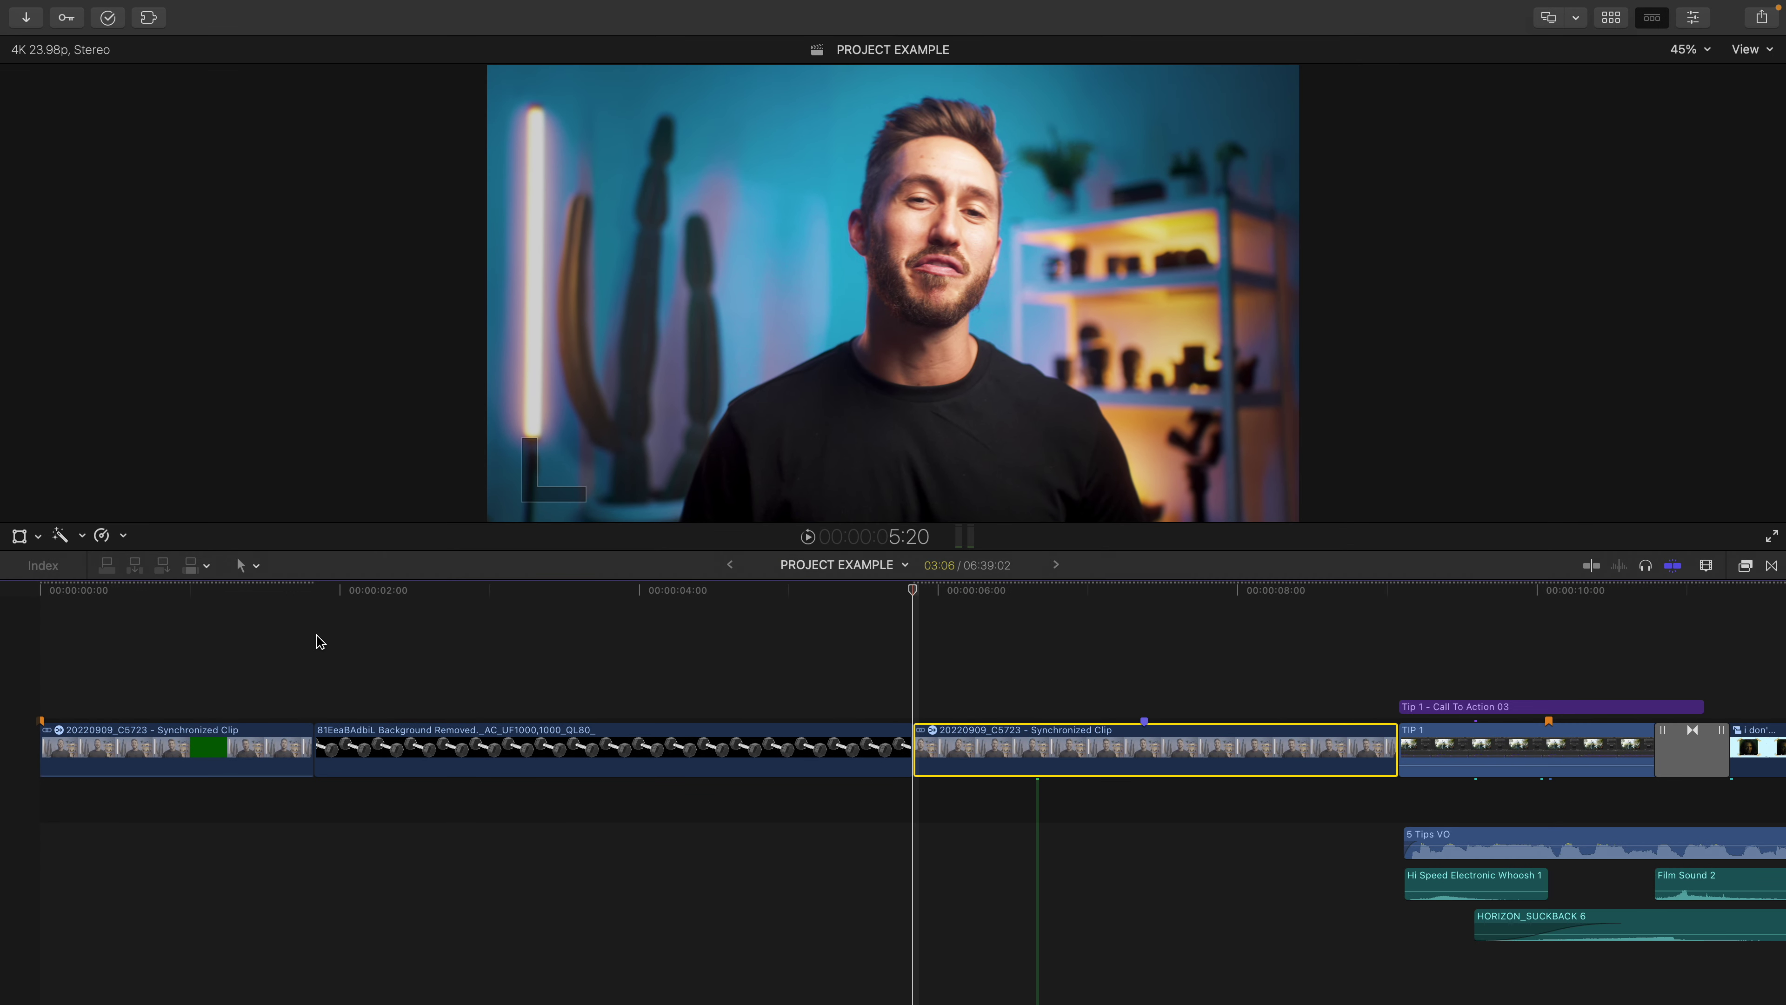
pyautogui.press('super+z')
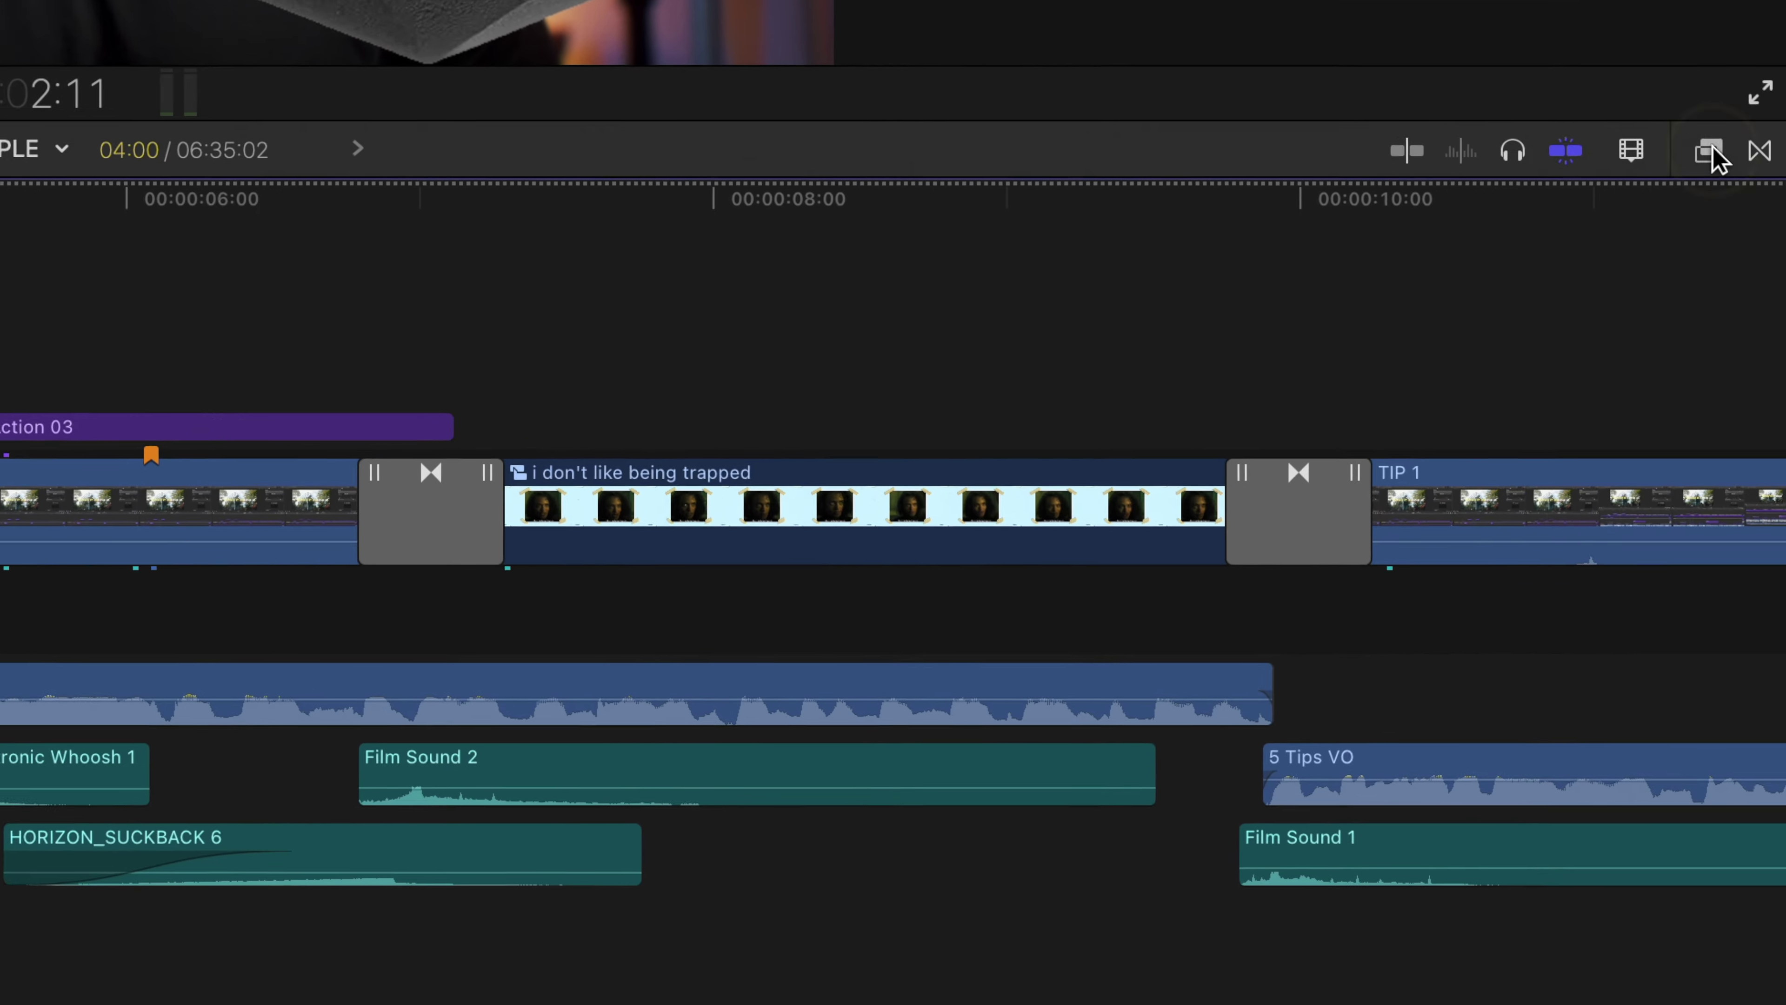
pyautogui.click(1744, 565)
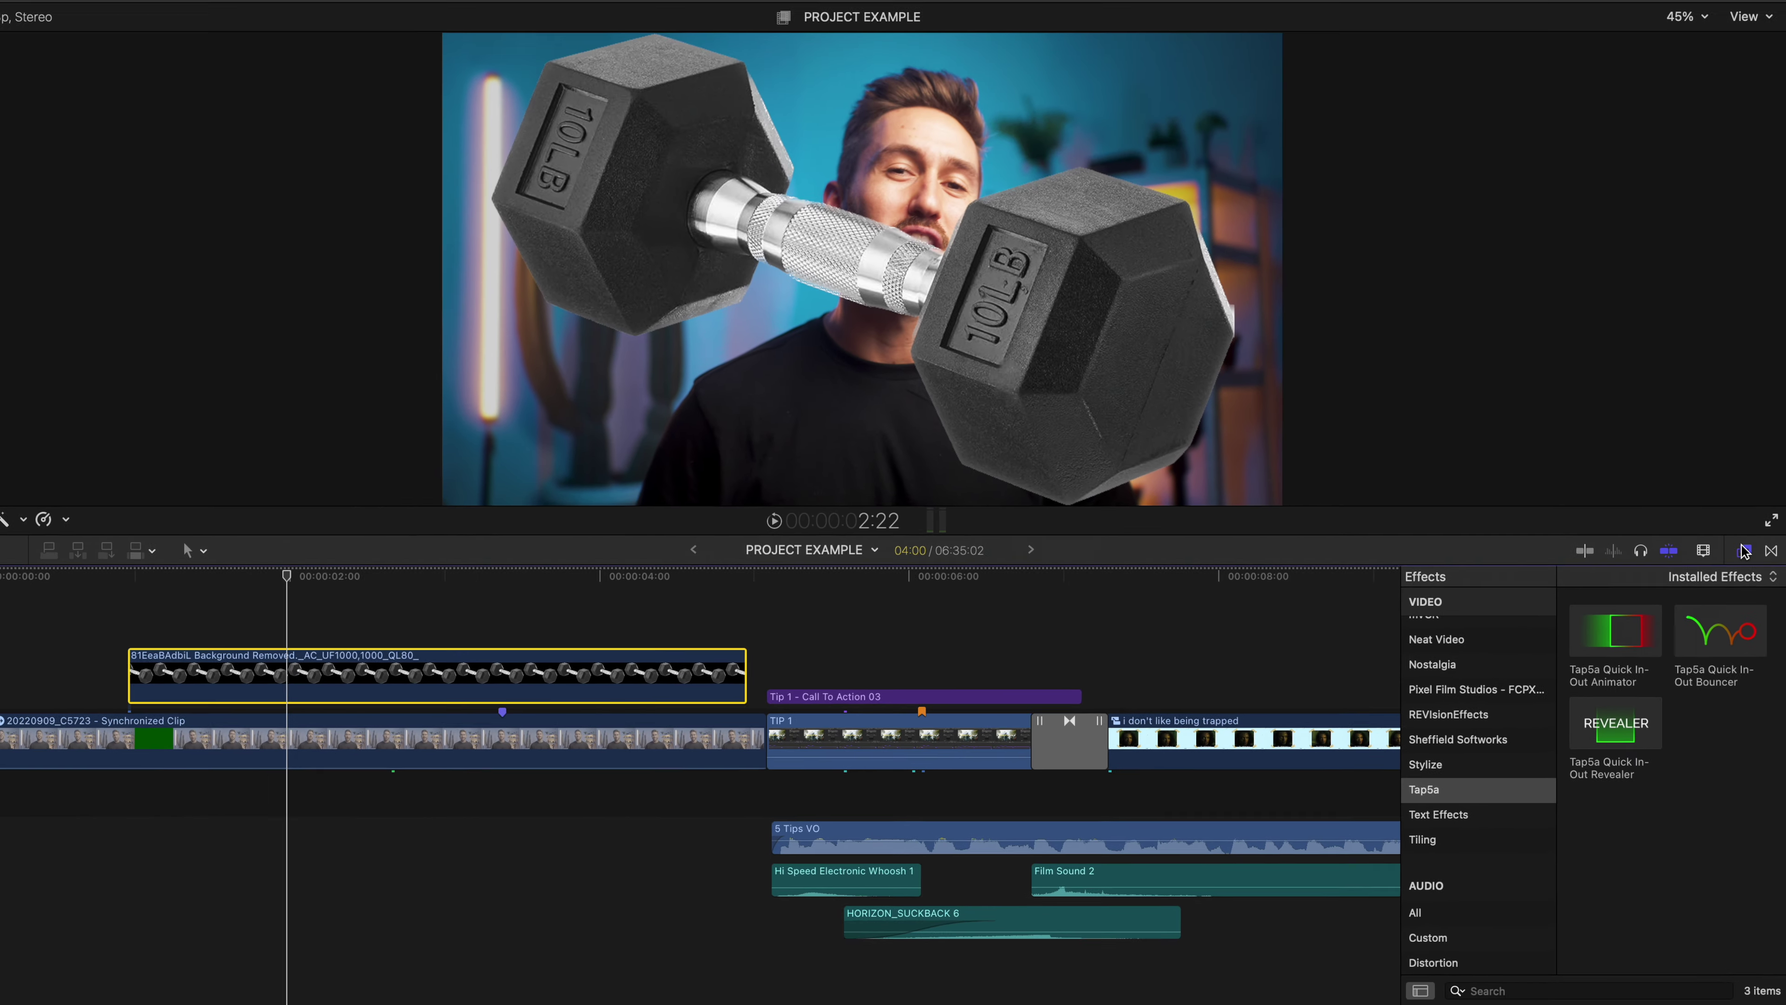
pyautogui.click(1706, 136)
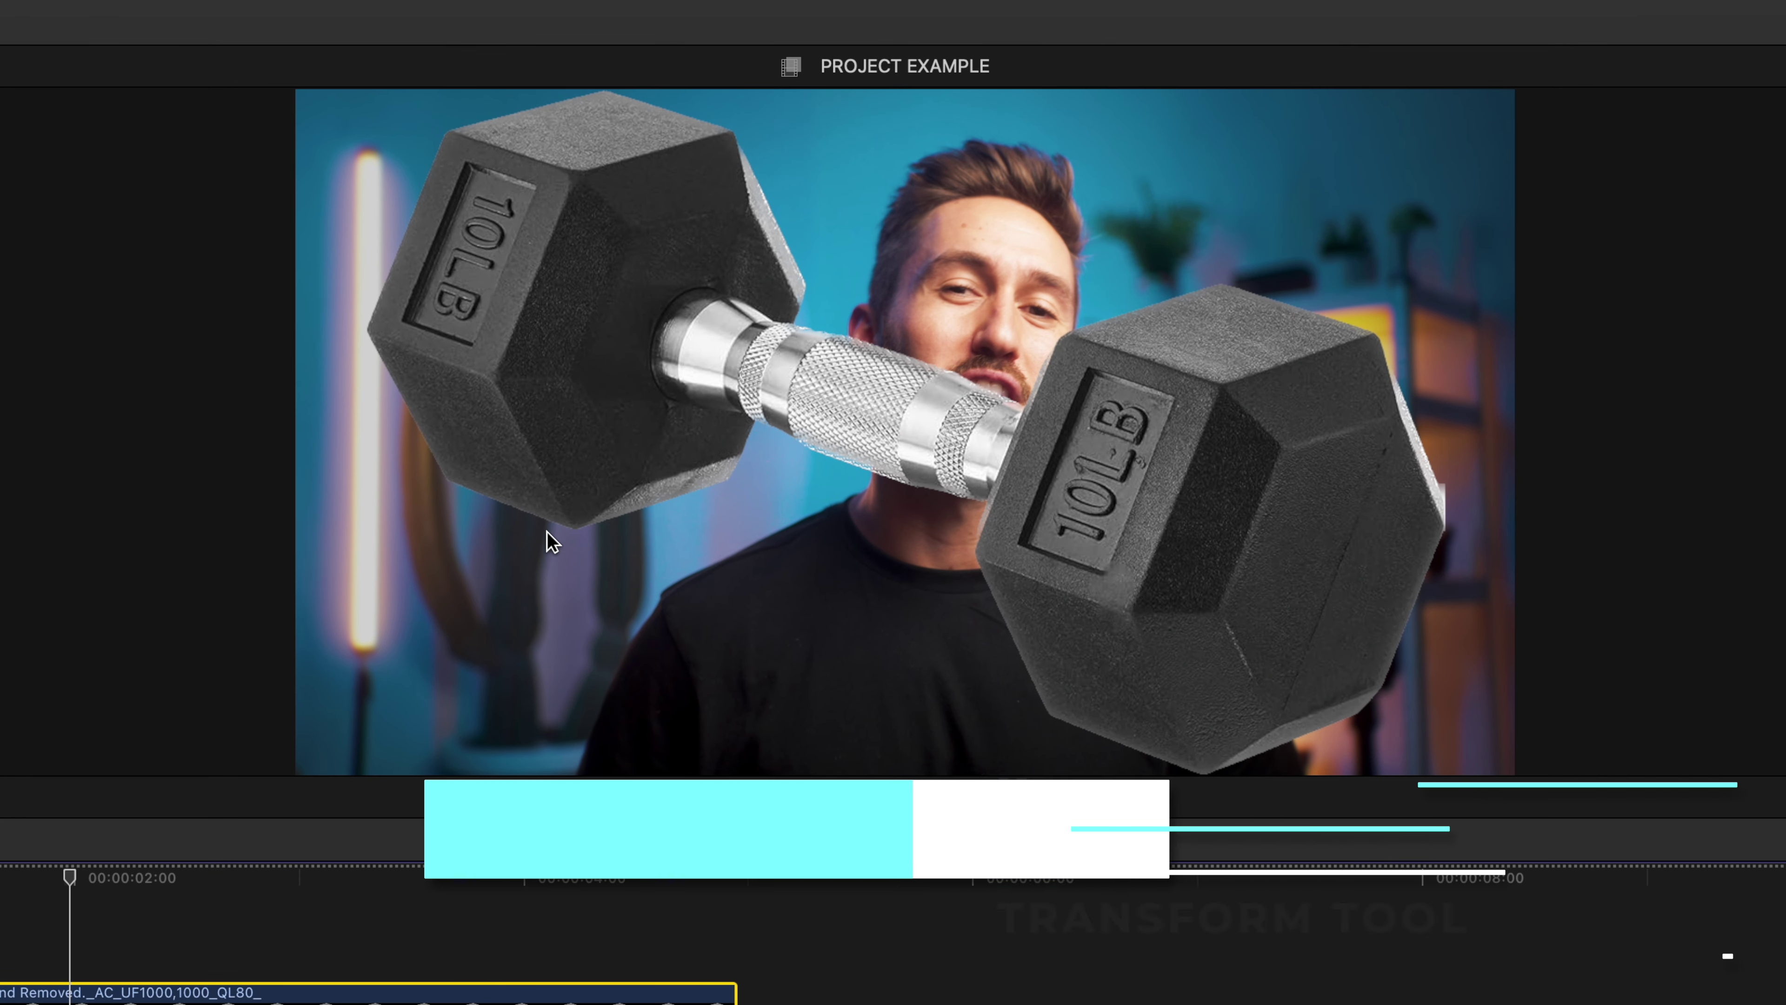
# Scale the dumbbell down to about 45% and move it to the frame's upper-left.
pyautogui.hotkey('shift', 't')
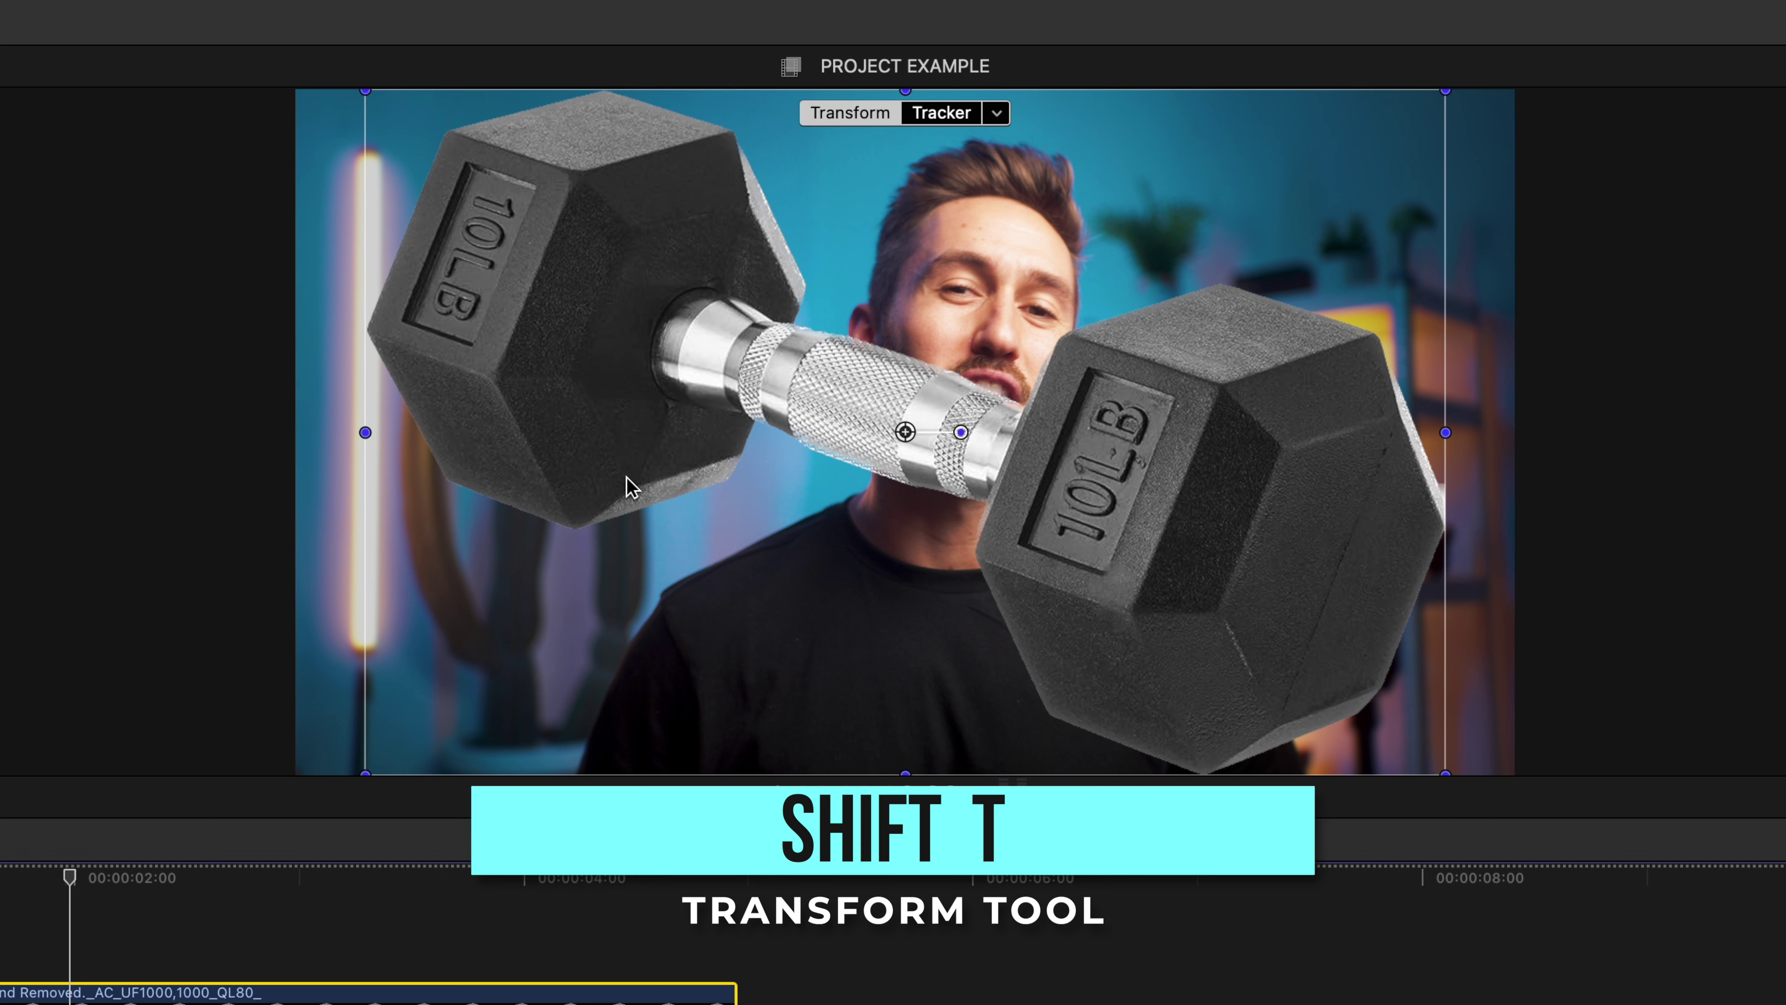
pyautogui.moveTo(1443, 92); pyautogui.dragTo(1107, 321)
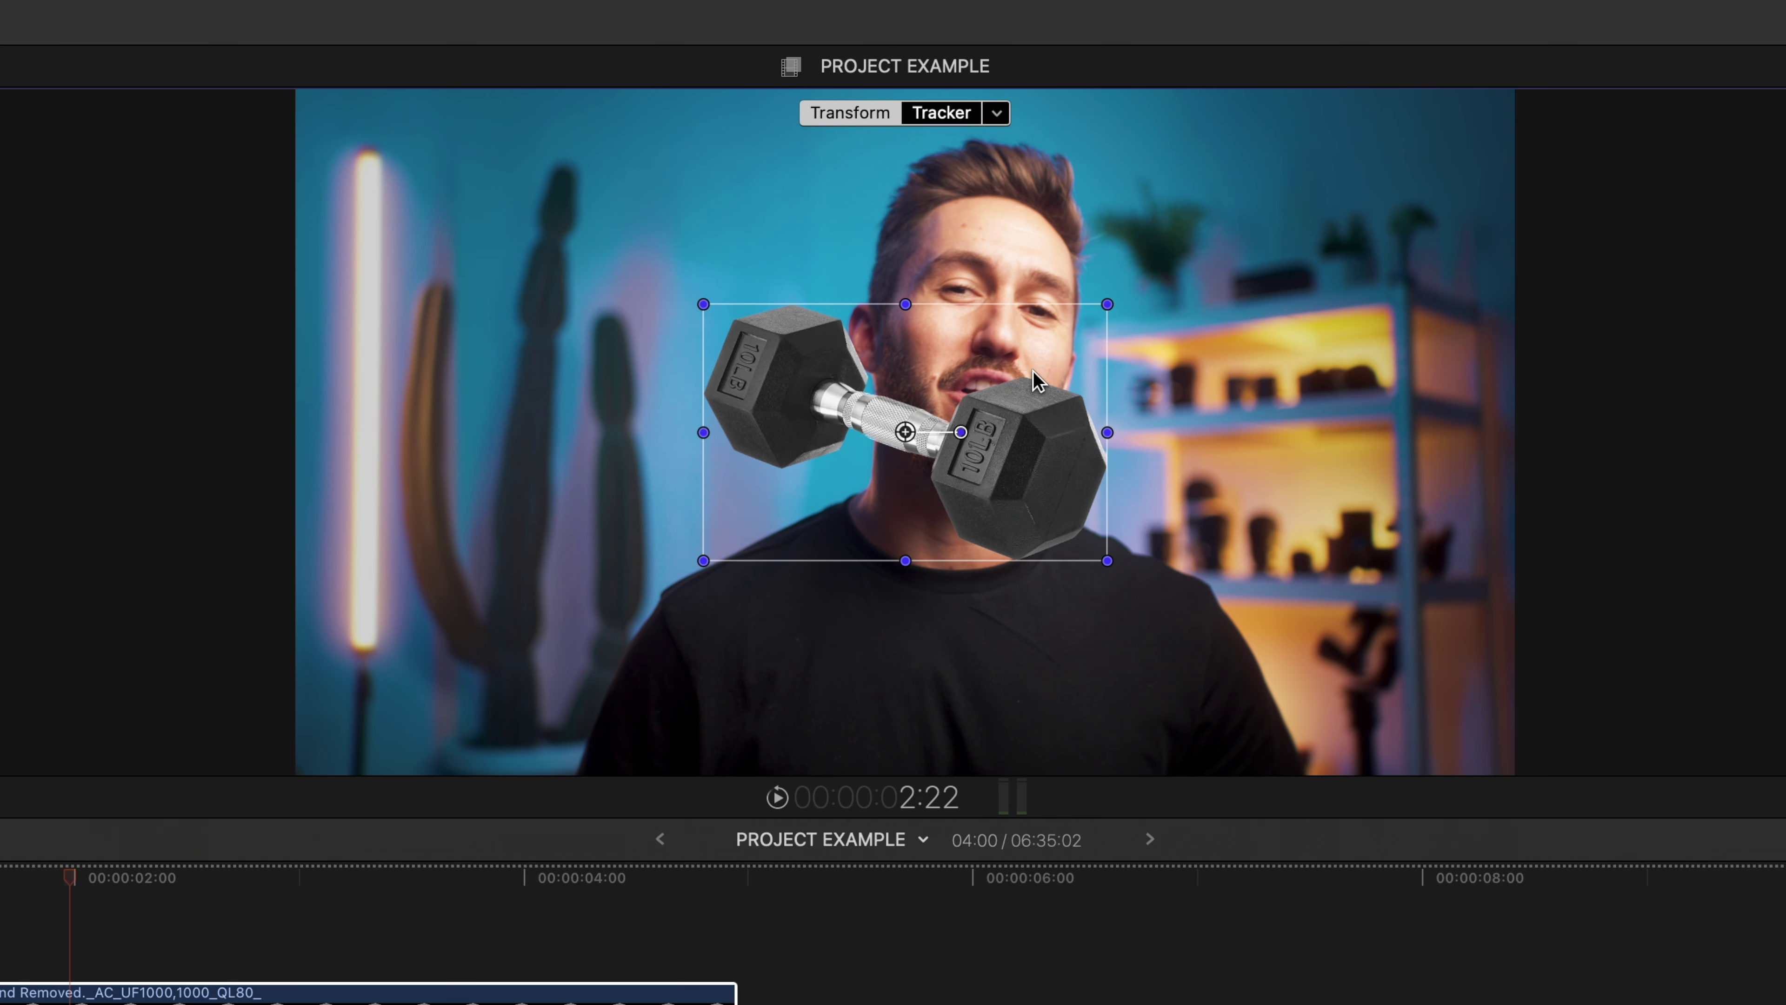
pyautogui.moveTo(1037, 379); pyautogui.dragTo(704, 218)
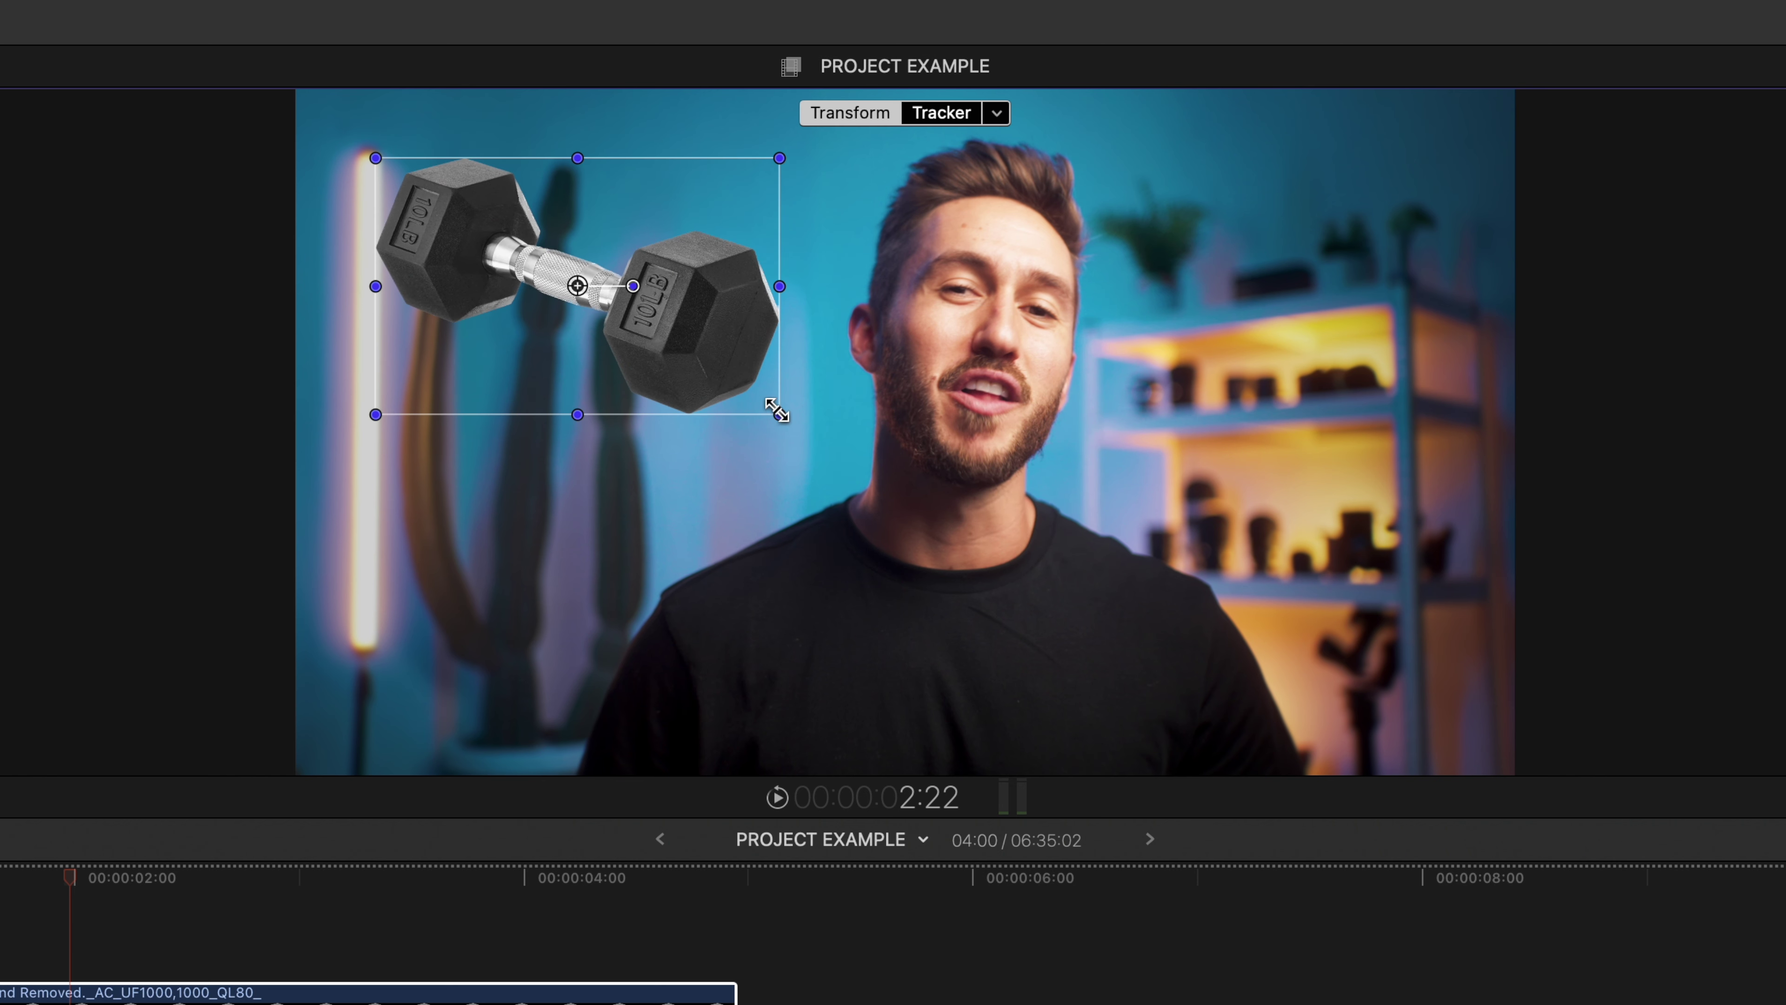
pyautogui.moveTo(777, 410); pyautogui.dragTo(786, 416)
pyautogui.moveTo(710, 351); pyautogui.dragTo(688, 322)
pyautogui.press('a')
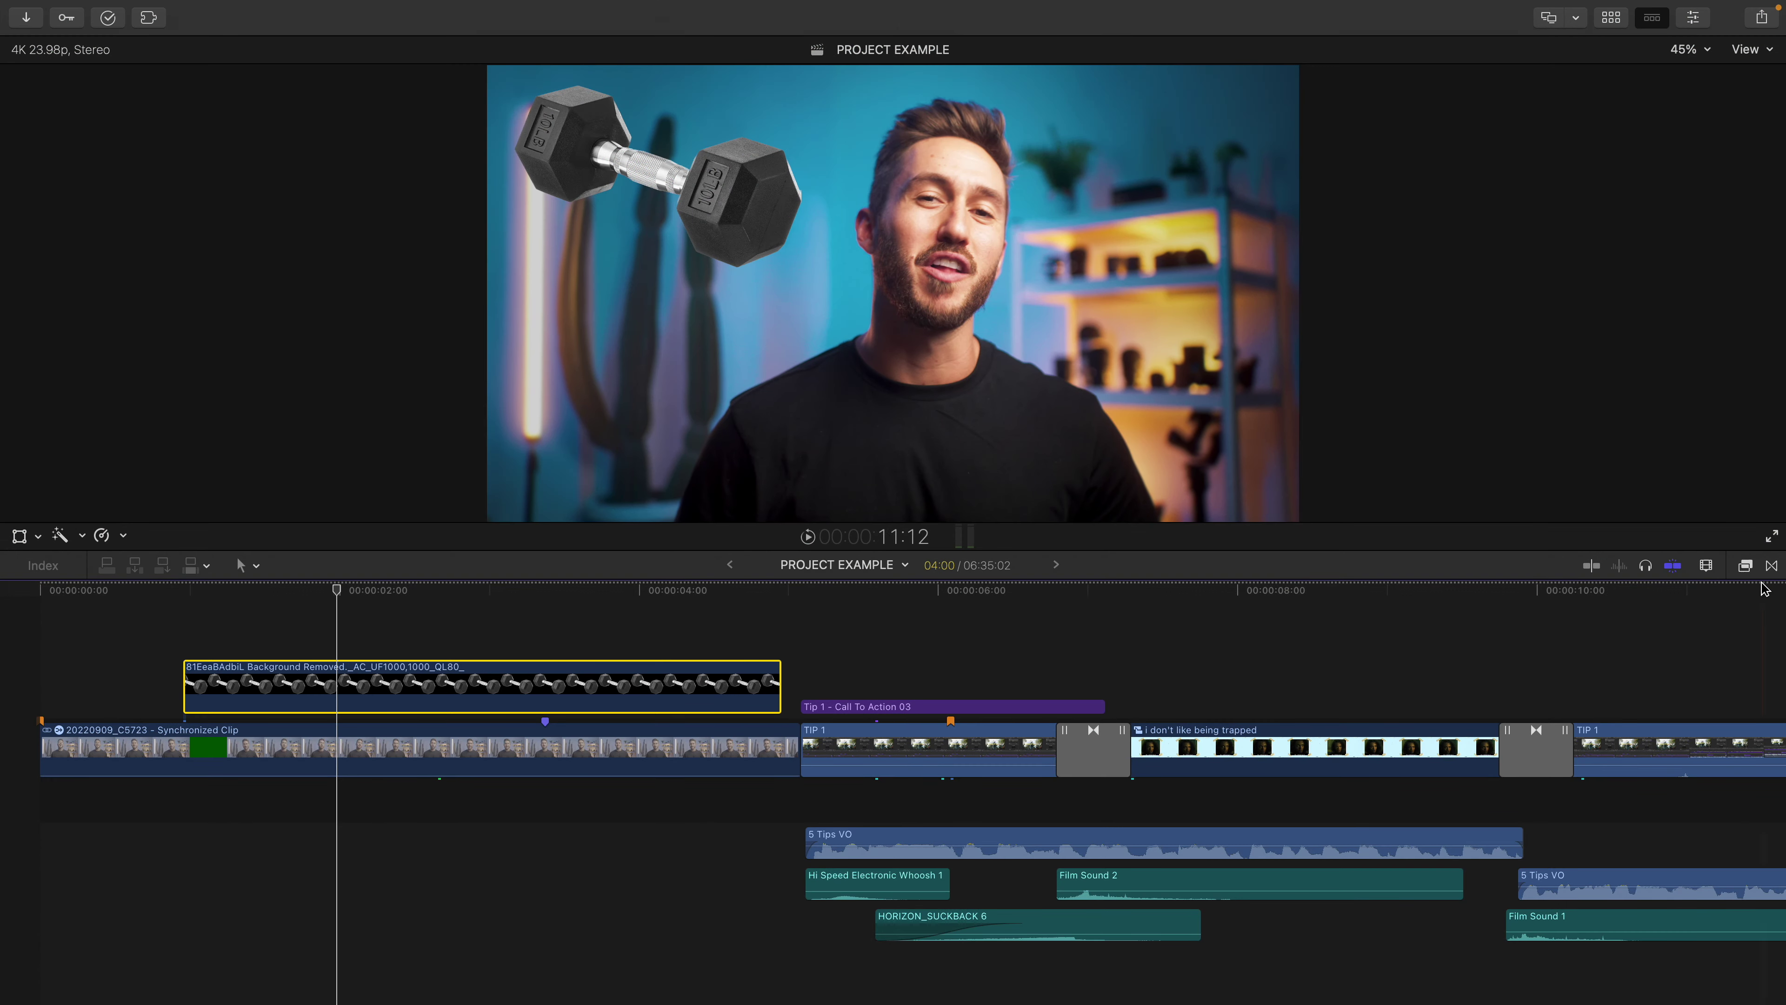
pyautogui.click(1745, 565)
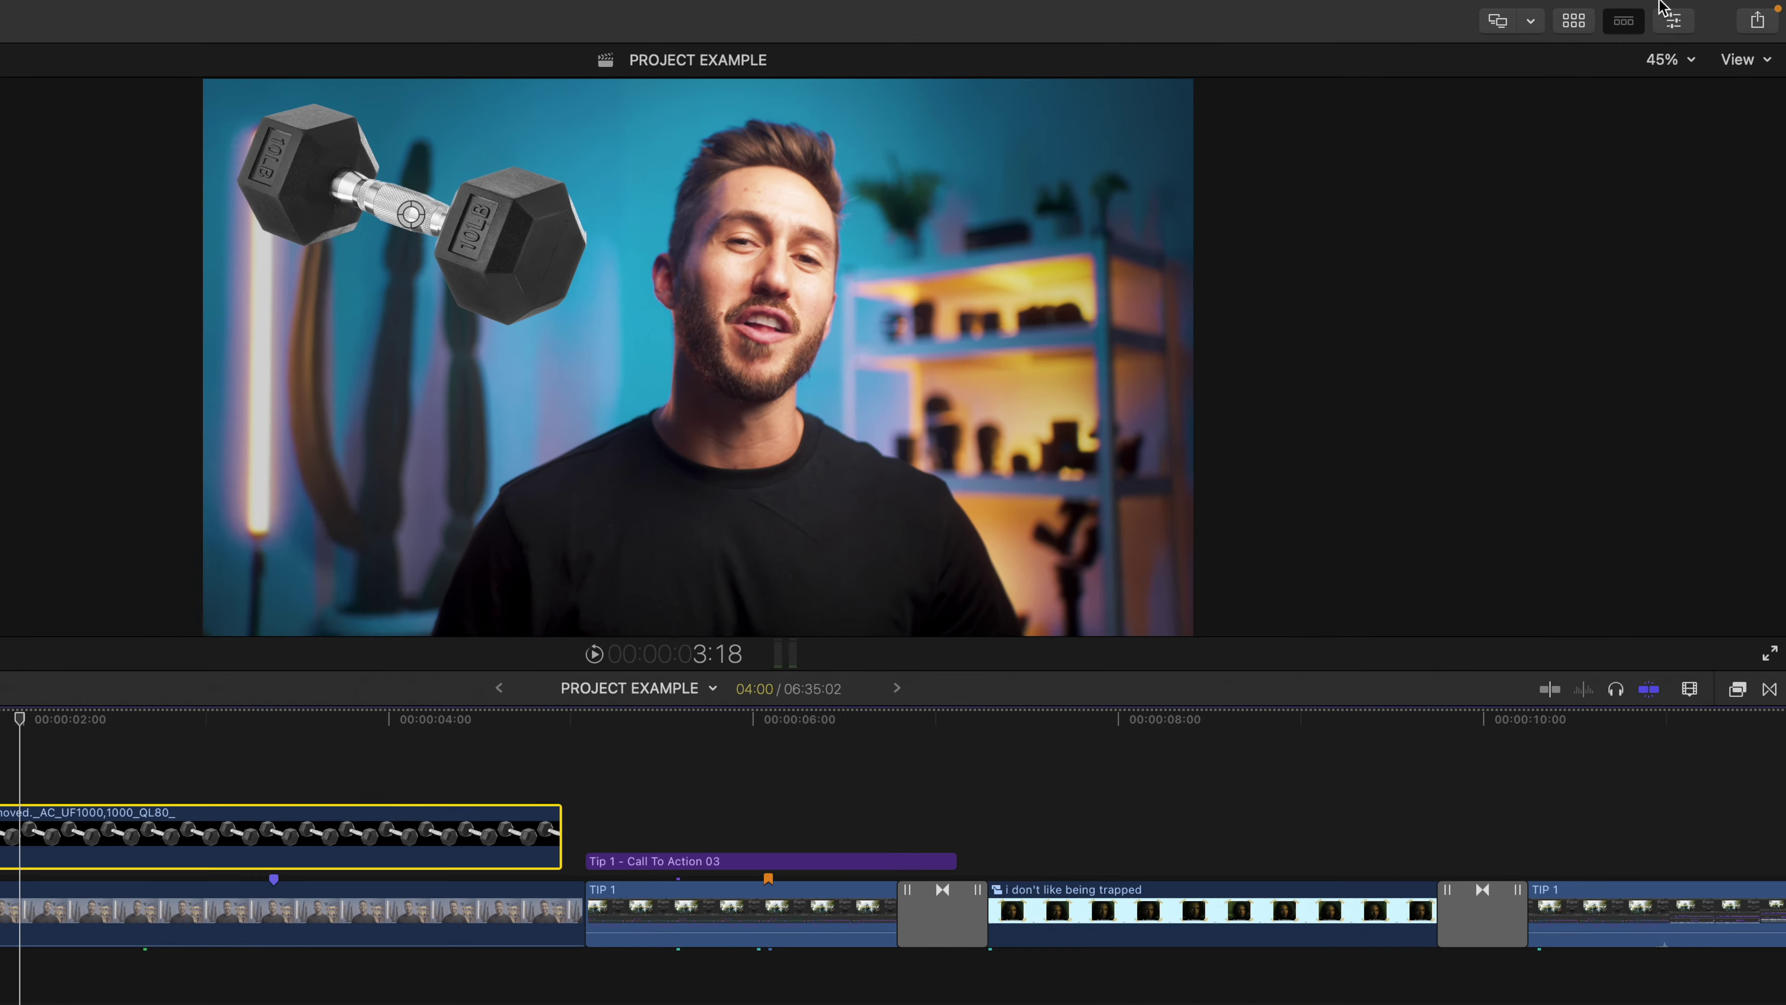
# Apply Tap5a Quick In-Out Animator with a Fly From Bottom entrance and preview it.
pyautogui.click(1692, 16)
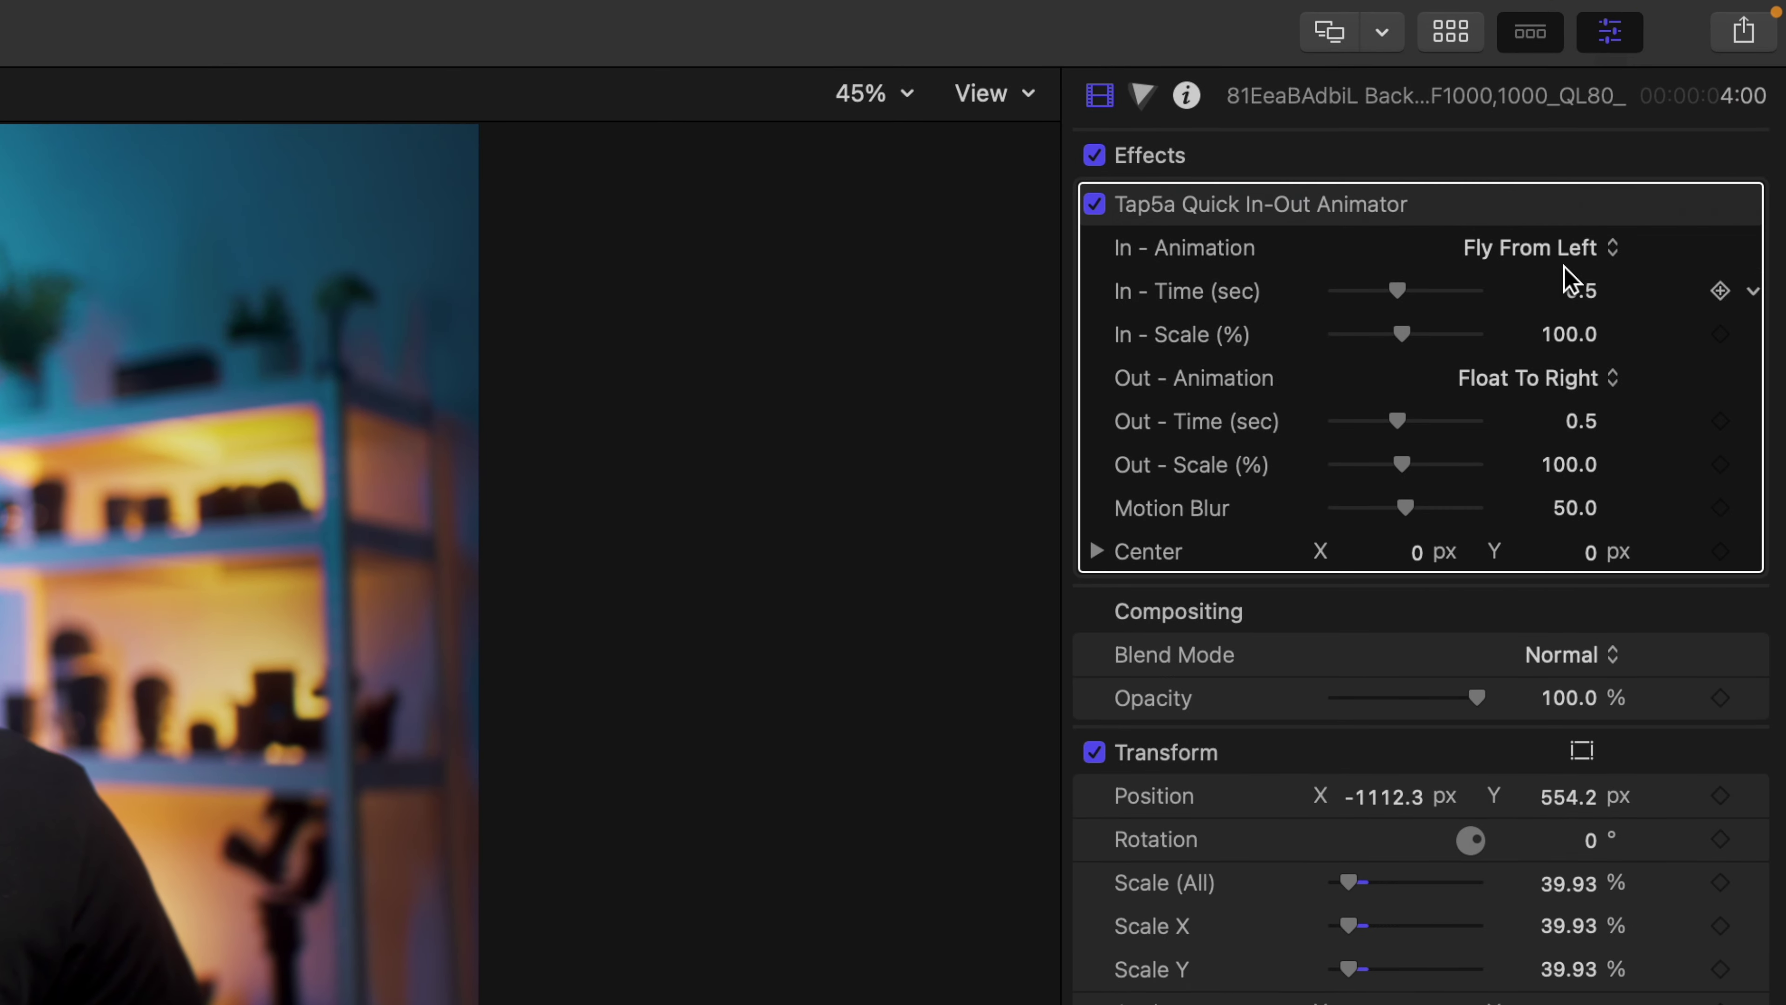
pyautogui.click(1579, 247)
pyautogui.click(1592, 388)
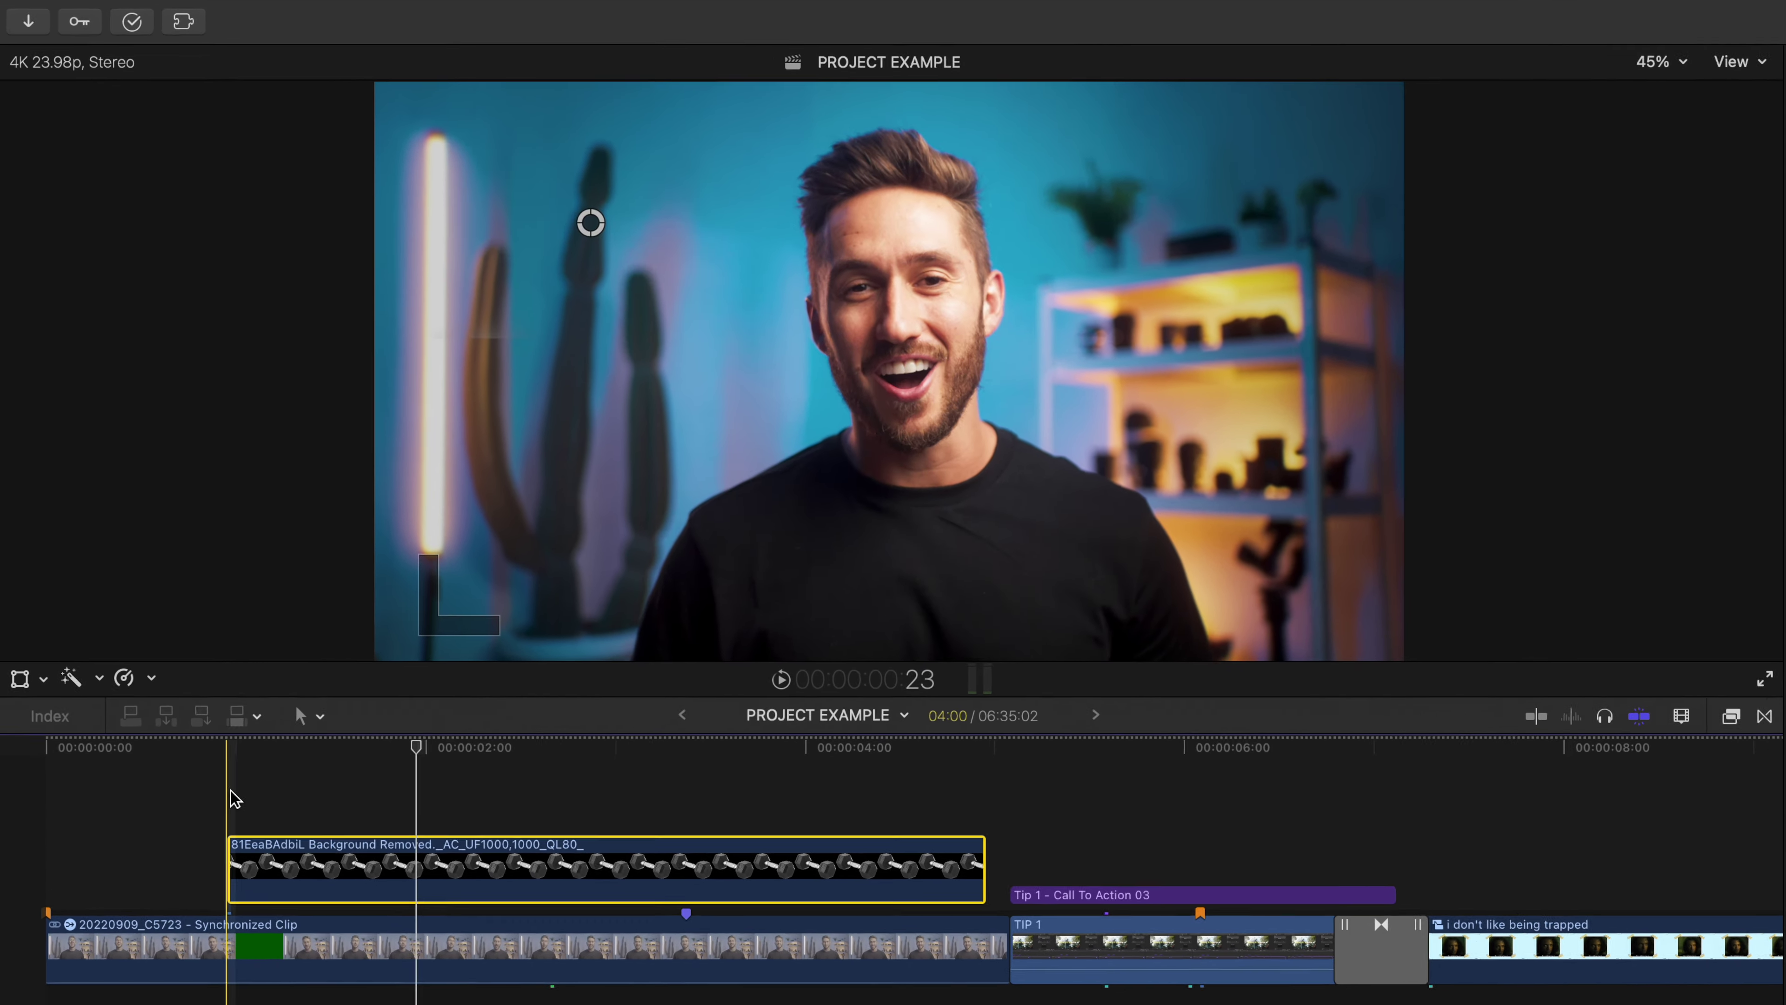
pyautogui.press('space')
pyautogui.press('space')
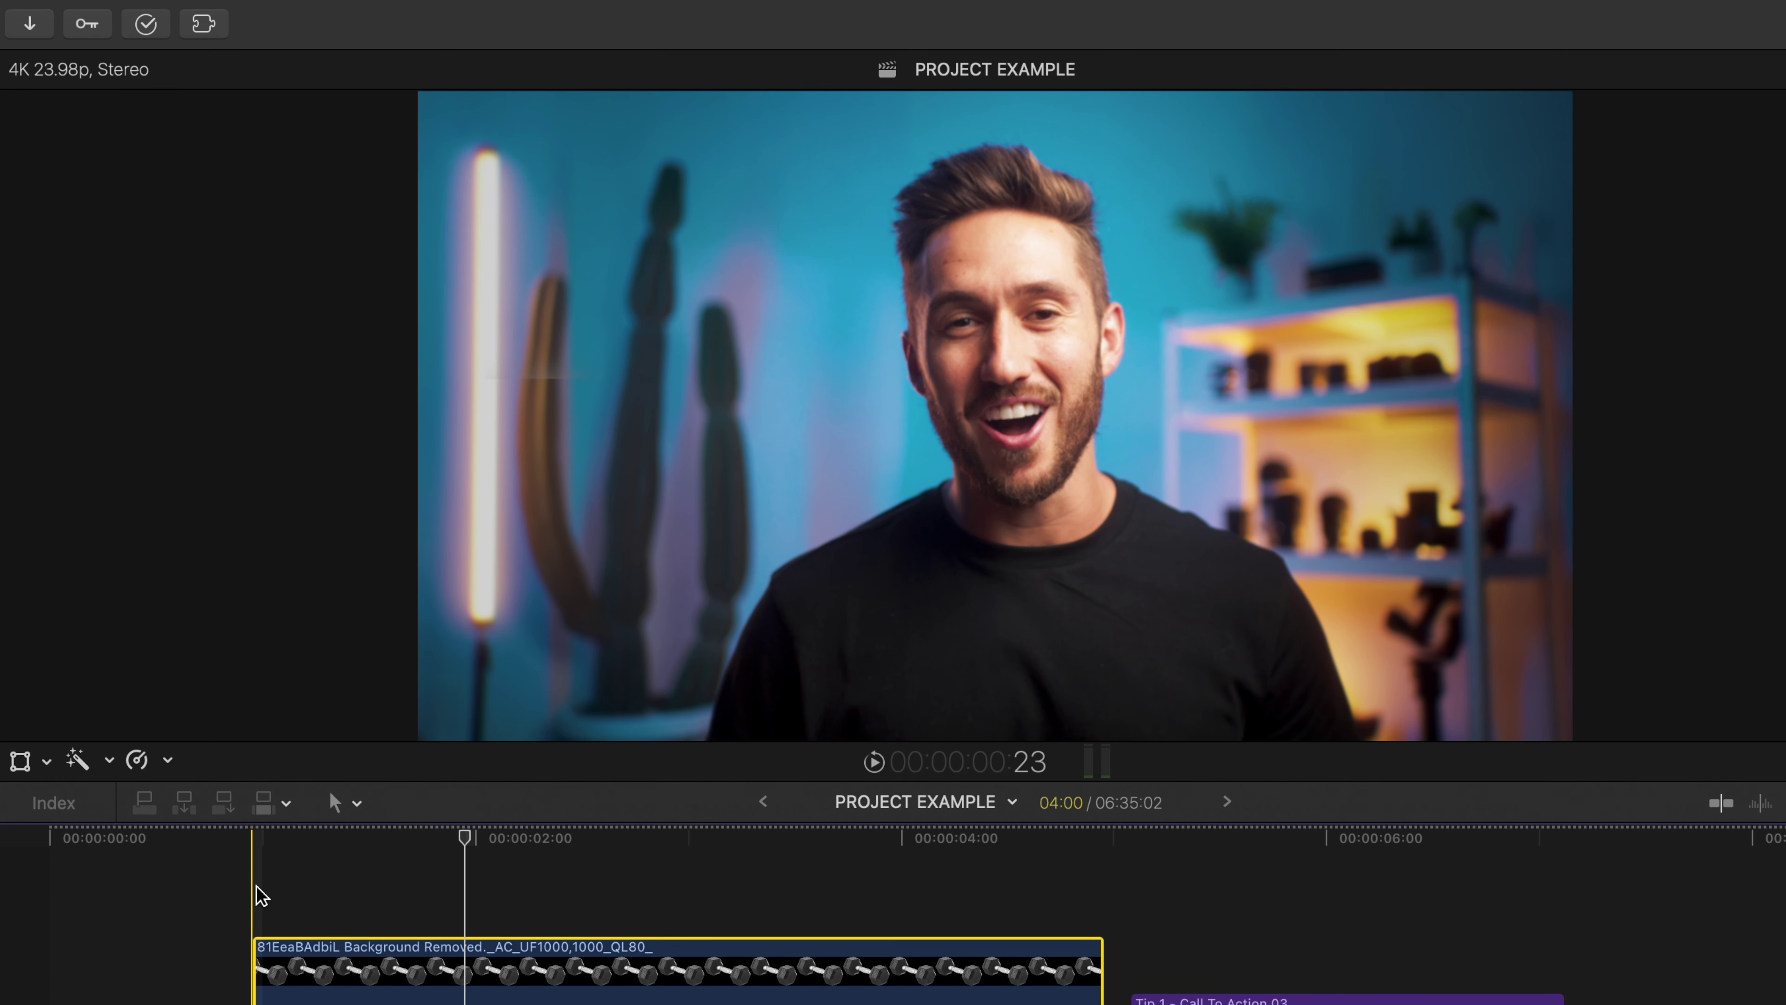
pyautogui.press('space')
pyautogui.press('space')
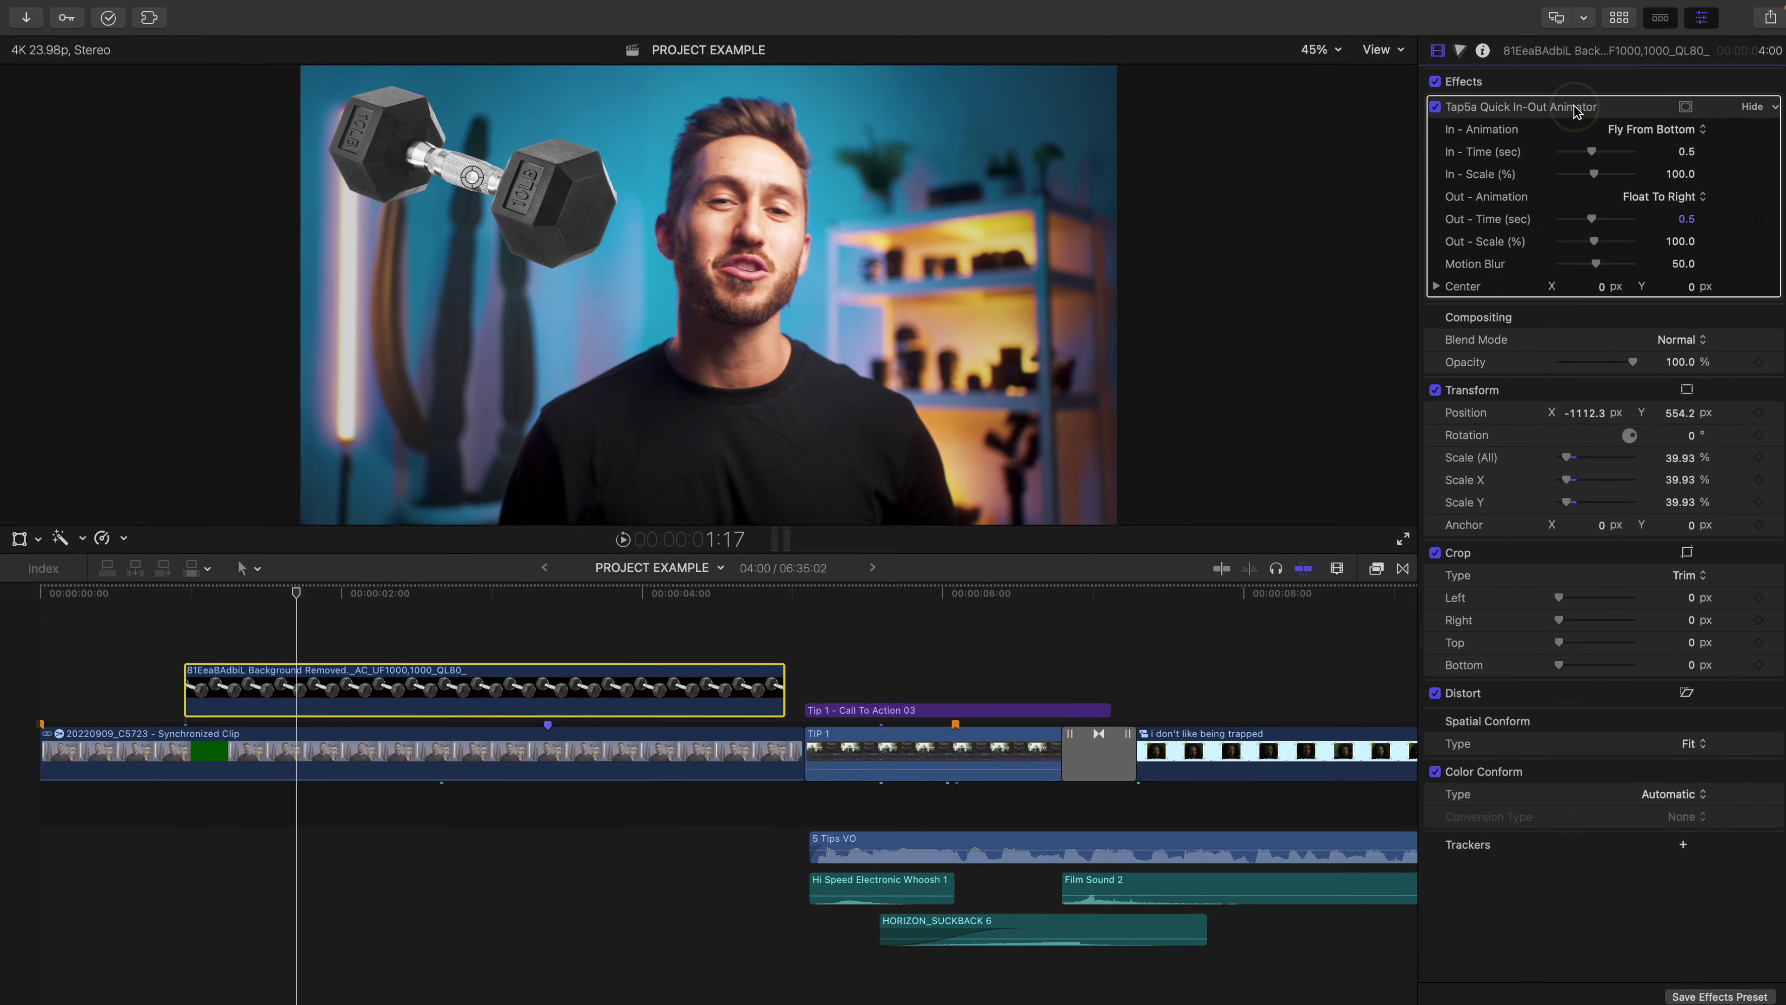
# Select the dumbbell image clip and bring up the New Compound Clip dialog with Option-G.
pyautogui.click(1566, 113)
pyautogui.scroll(-3, 1566, 113)
pyautogui.click(307, 668)
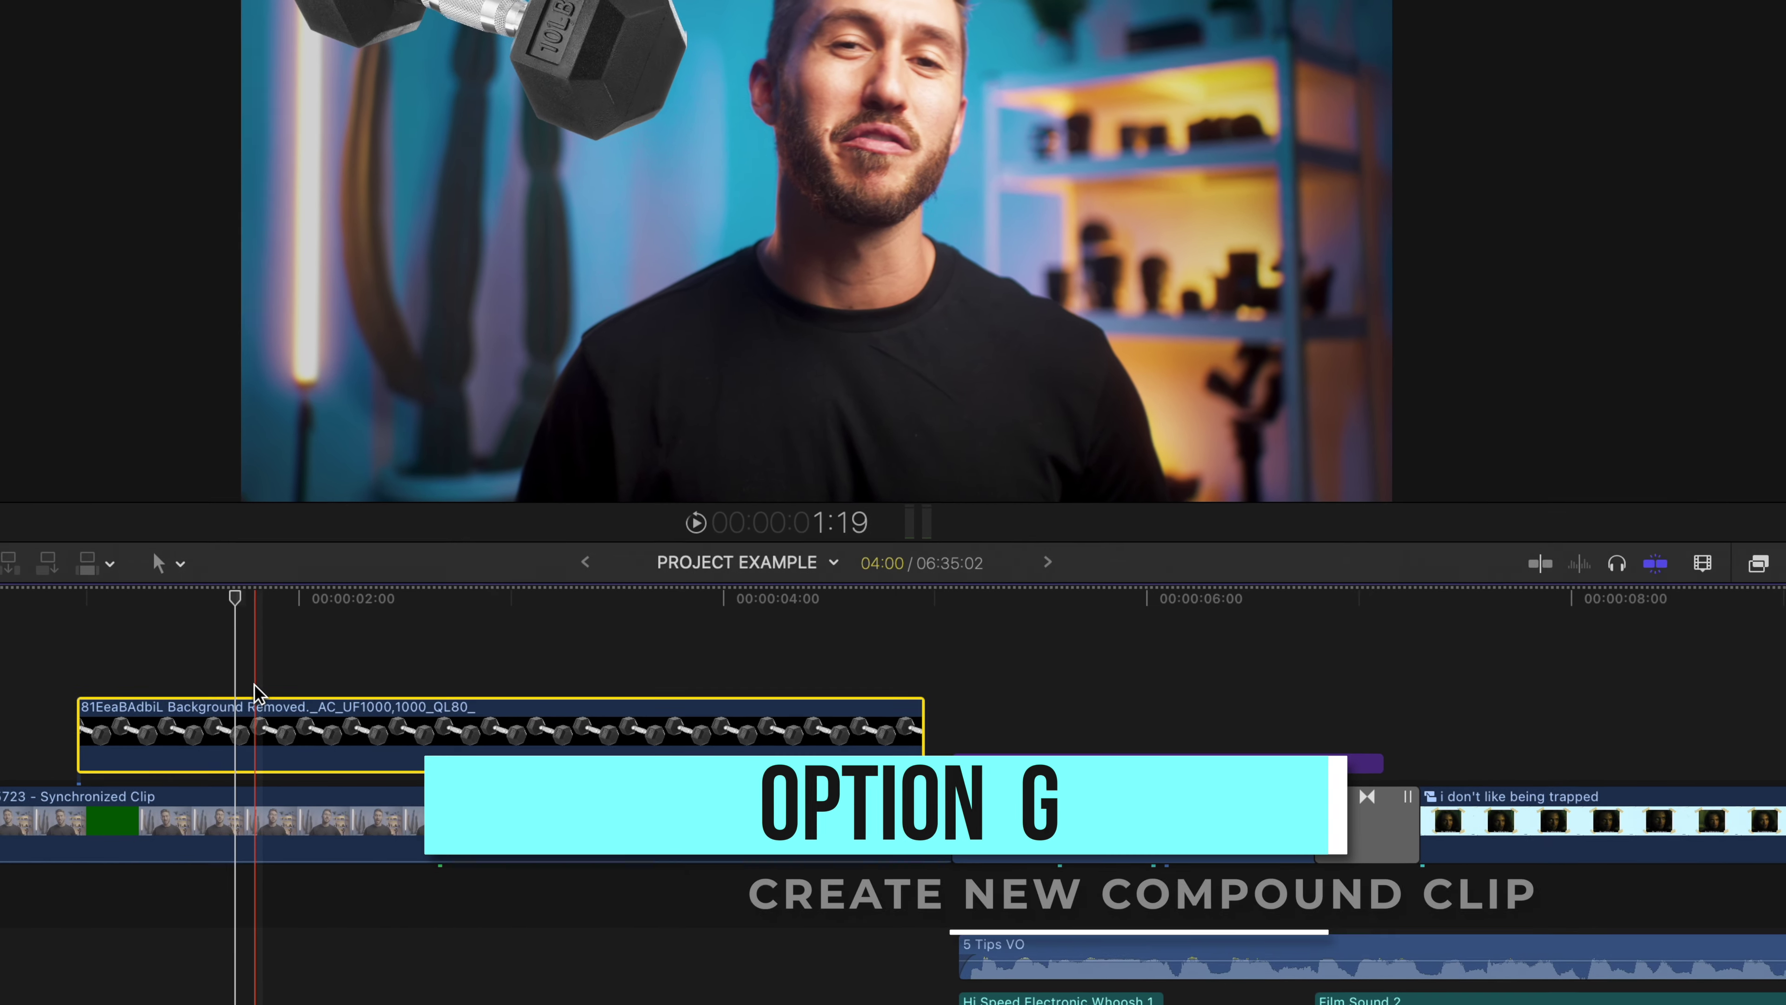
pyautogui.hotkey('alt', 'g')
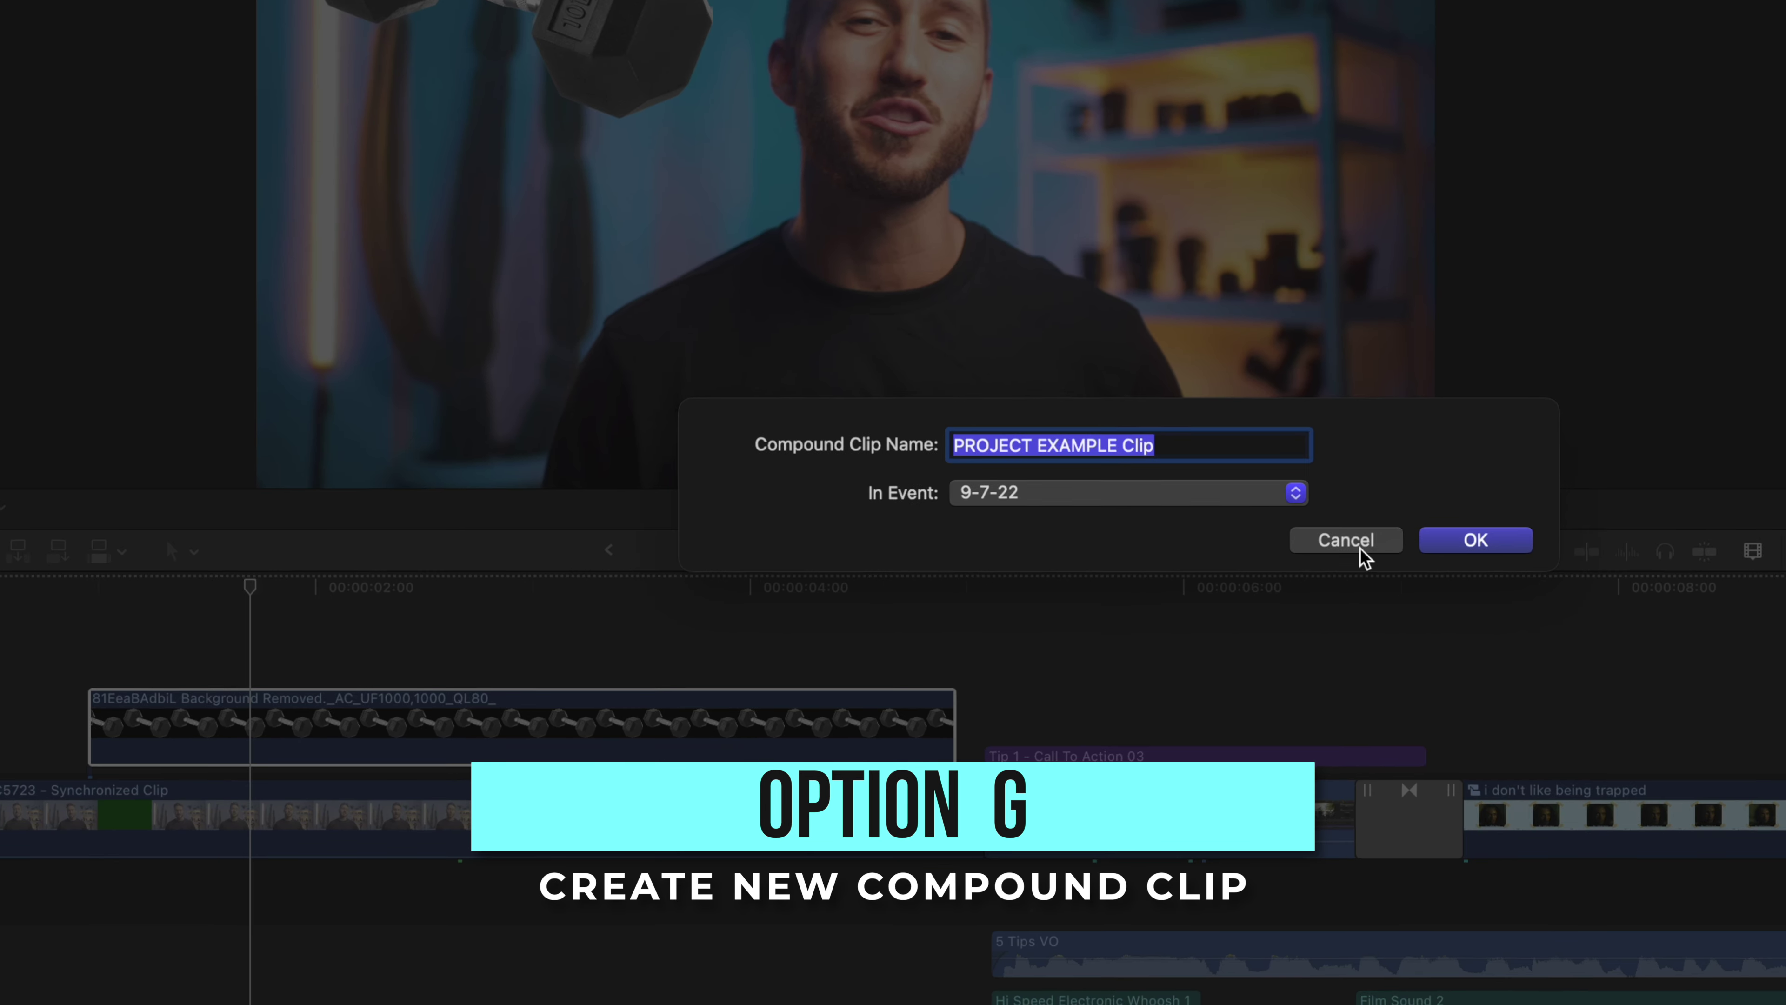
# Cancel the prompt, then create the compound clip from the clip's context menu, named 'dumbell'.
pyautogui.click(1336, 554)
pyautogui.rightClick(273, 733)
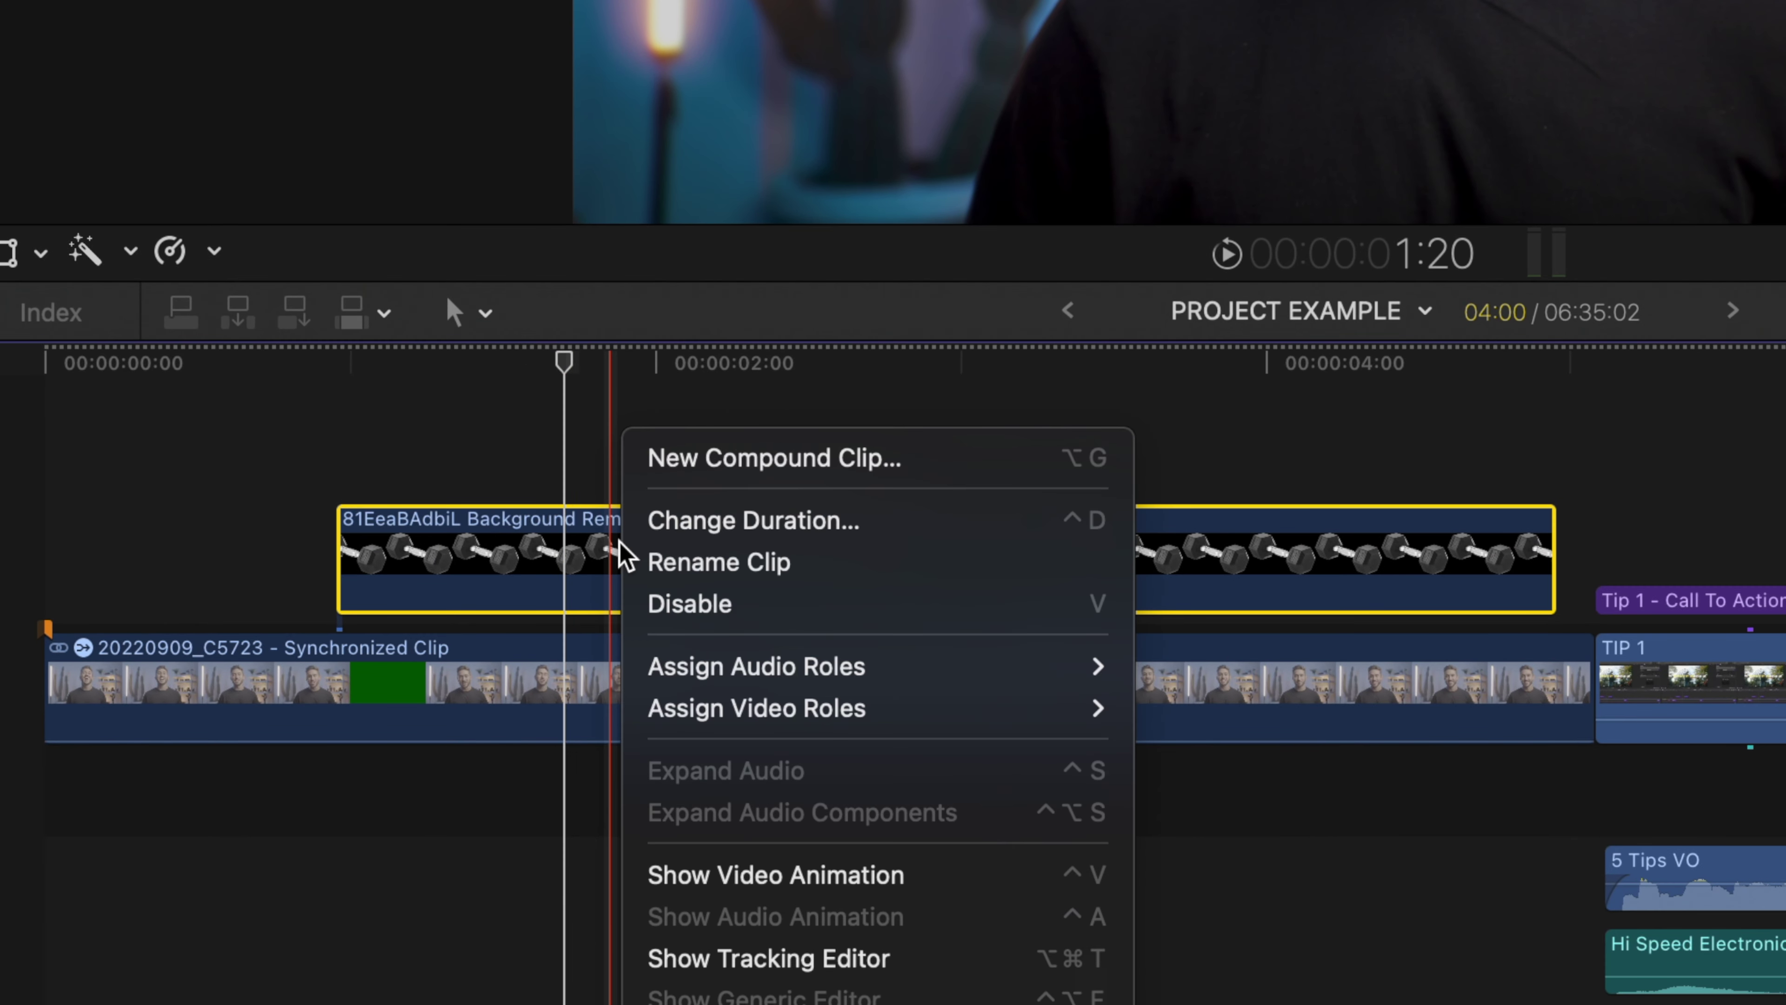
pyautogui.click(774, 464)
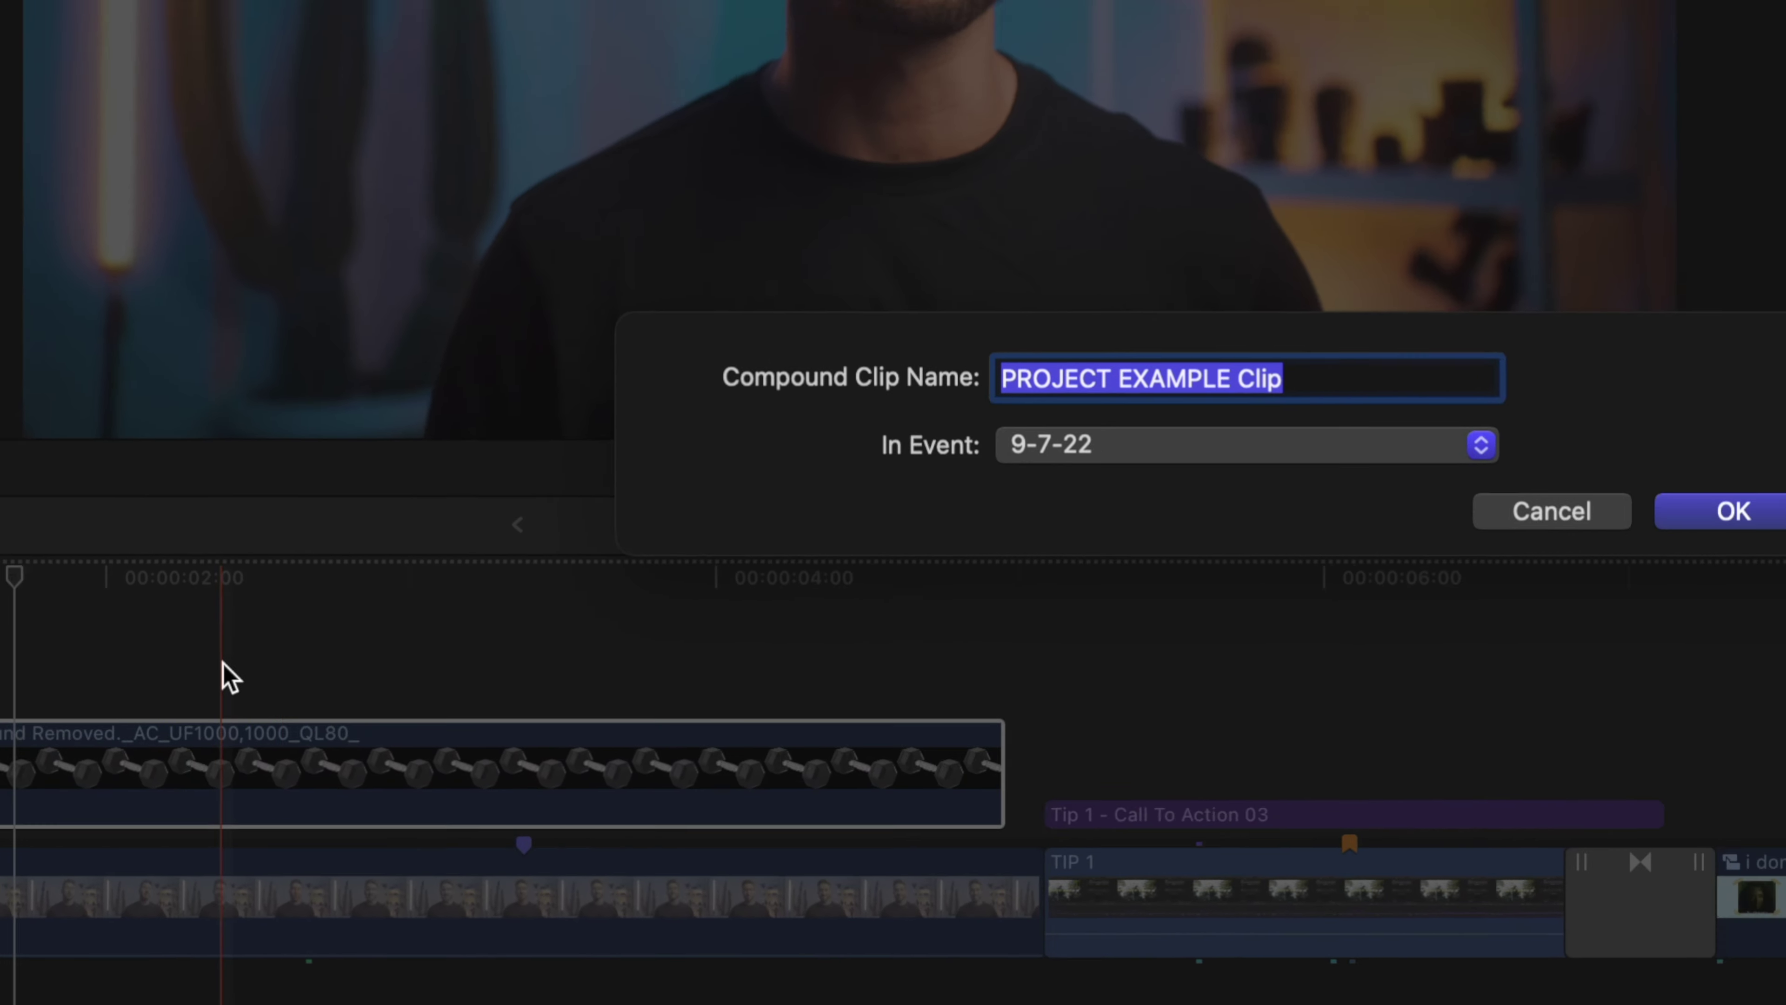
pyautogui.write('dum')
pyautogui.press('BackSpace')
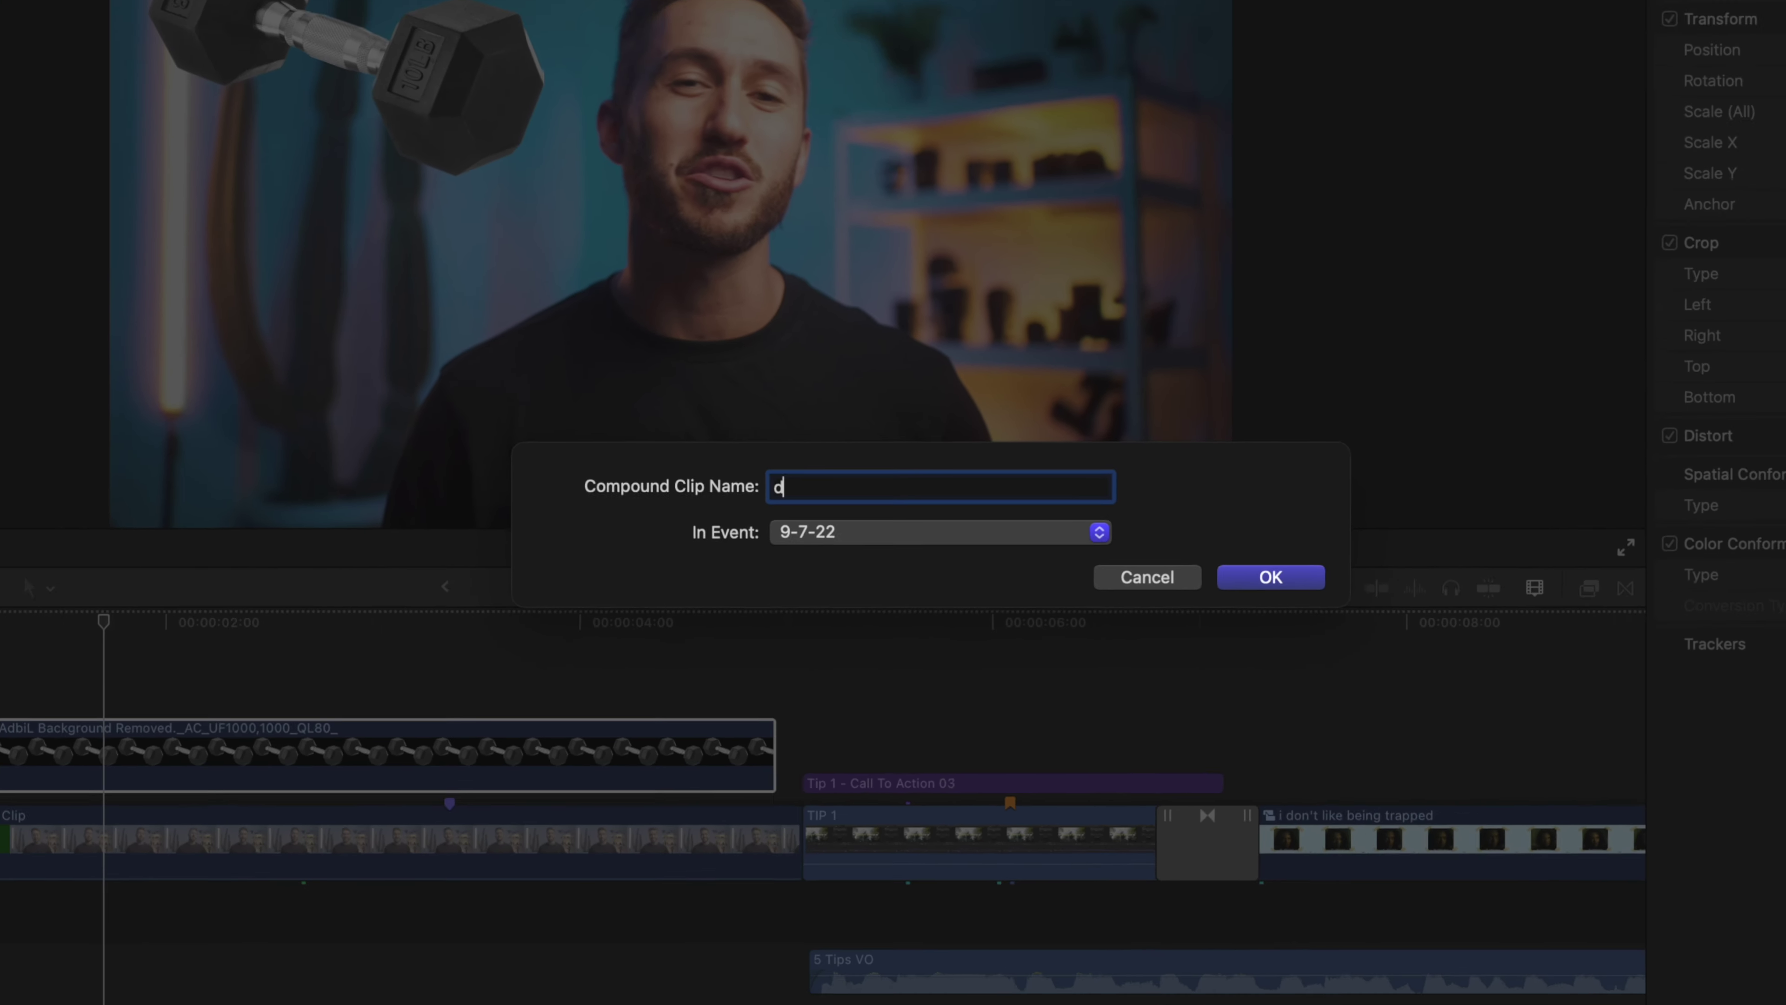
pyautogui.write('mbbell')
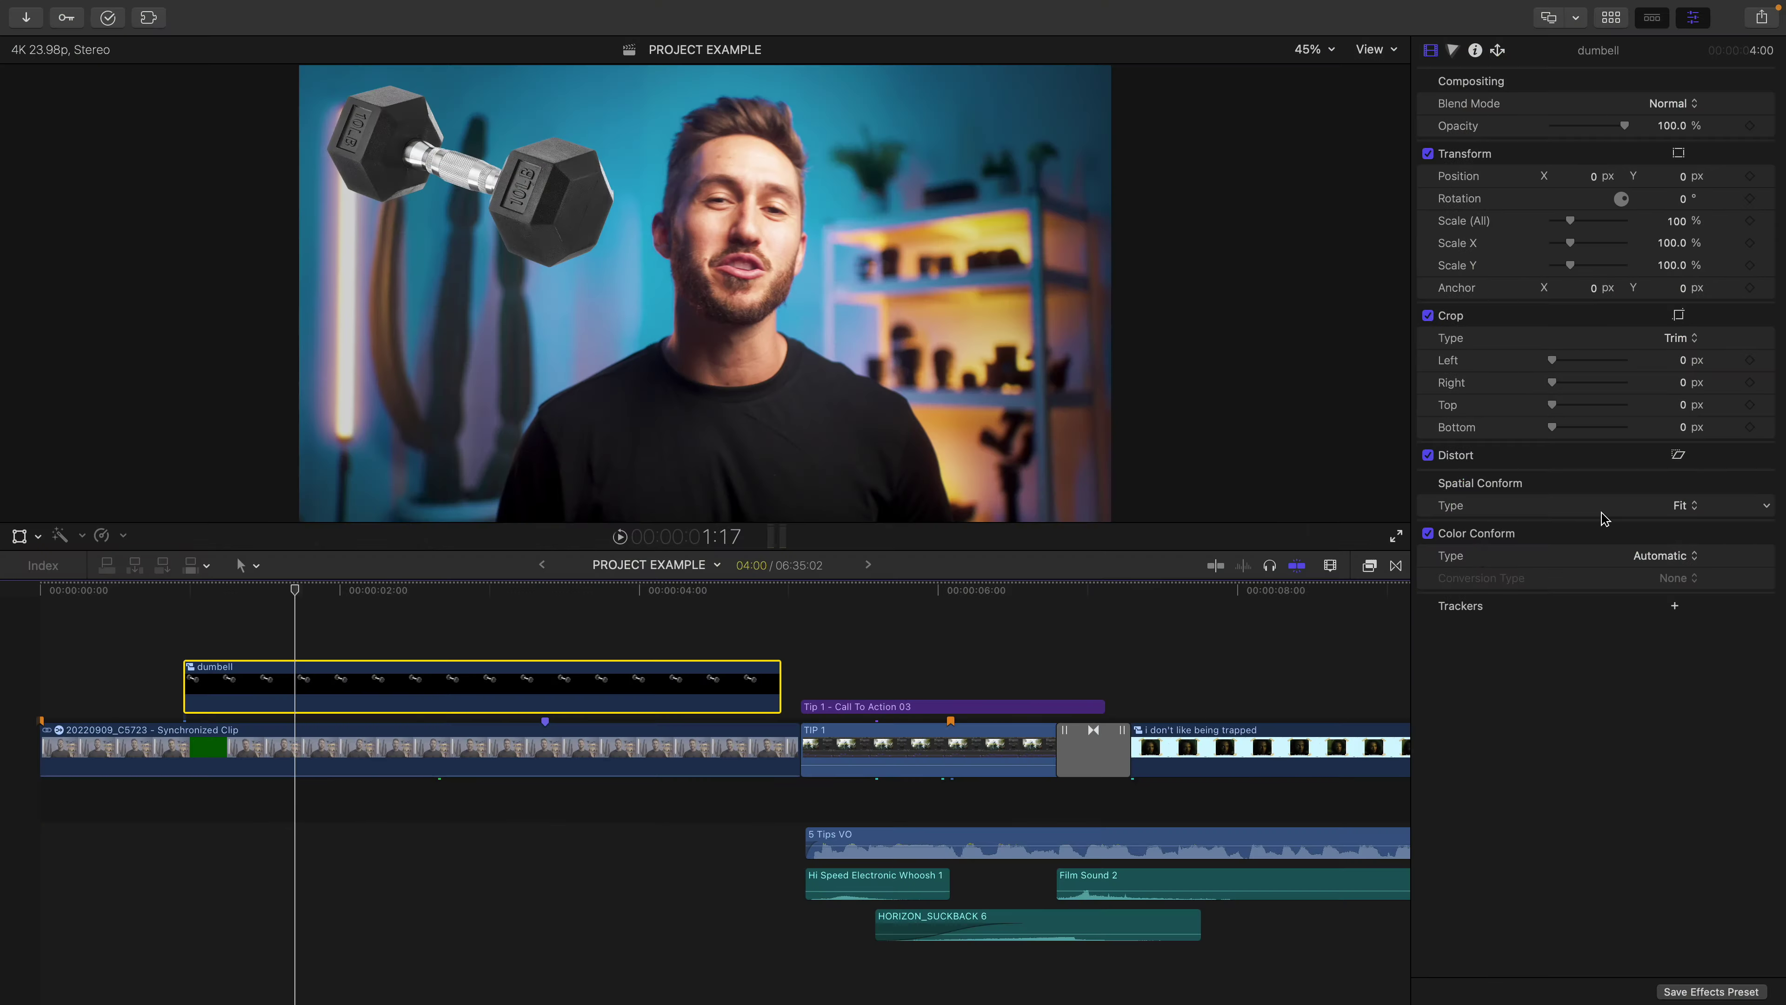
# Add Tap5a Quick In-Out Animator to the dumbell compound clip and set its entrance to Fly From Bottom.
pyautogui.click(1372, 565)
pyautogui.doubleClick(1242, 660)
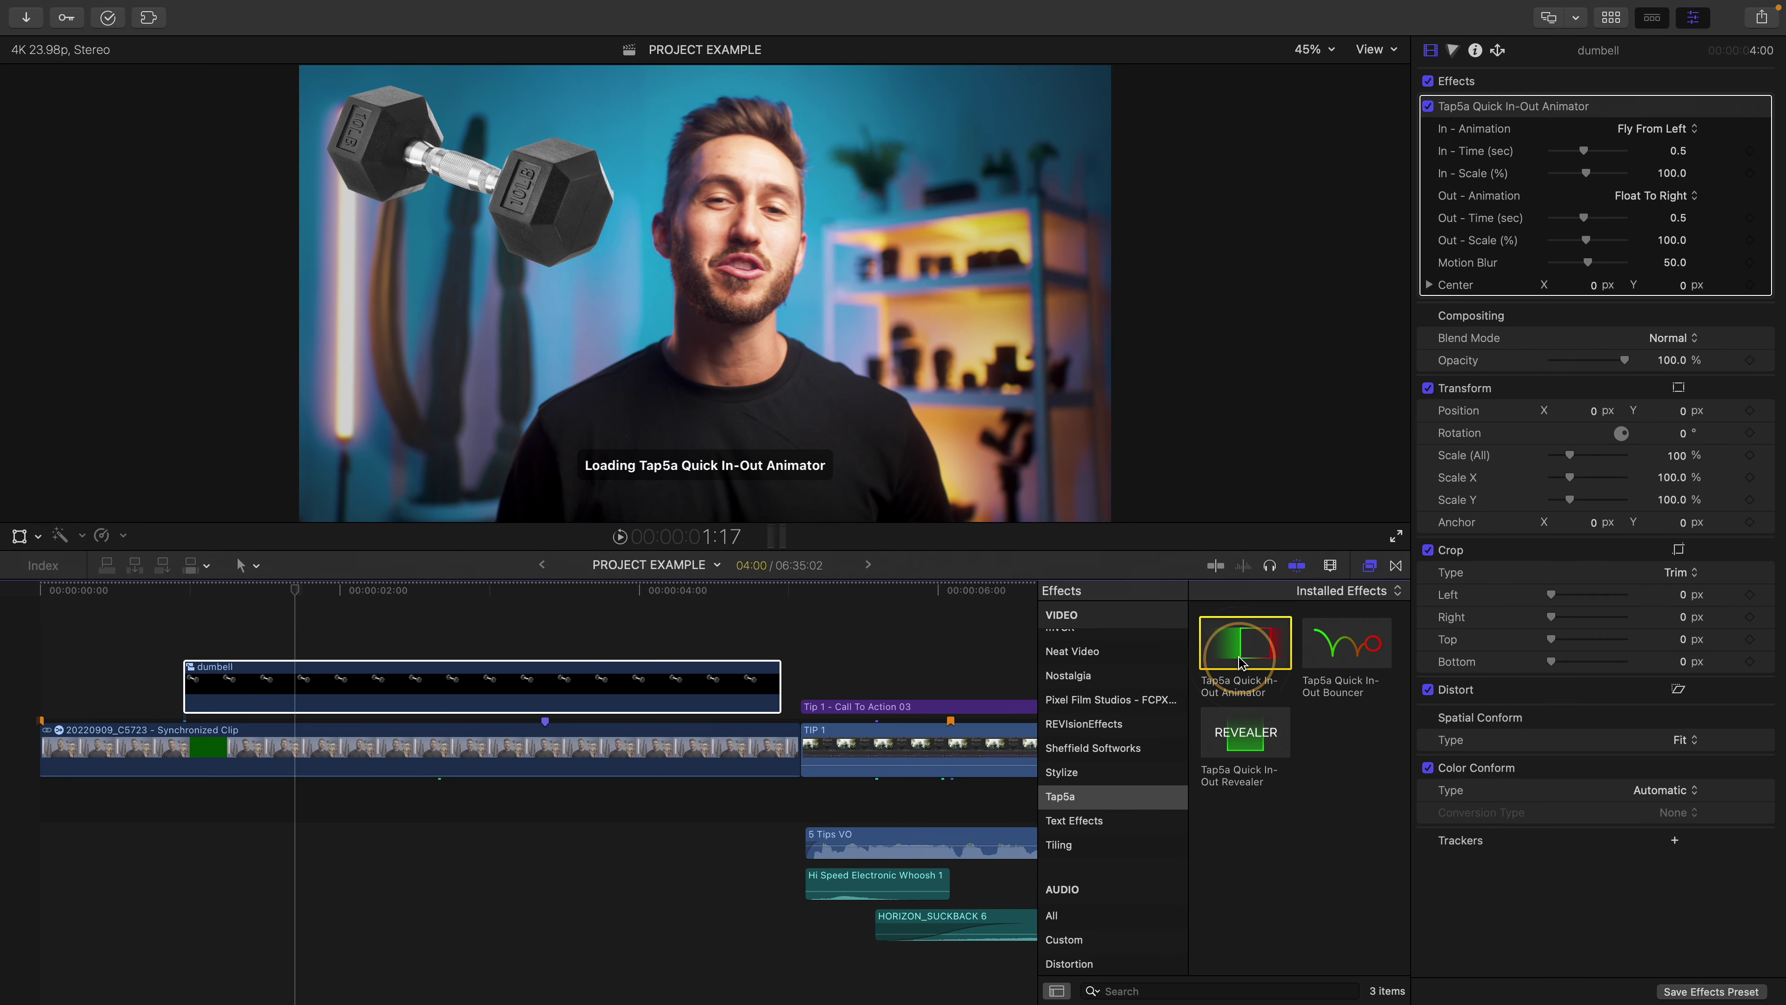
pyautogui.click(1369, 565)
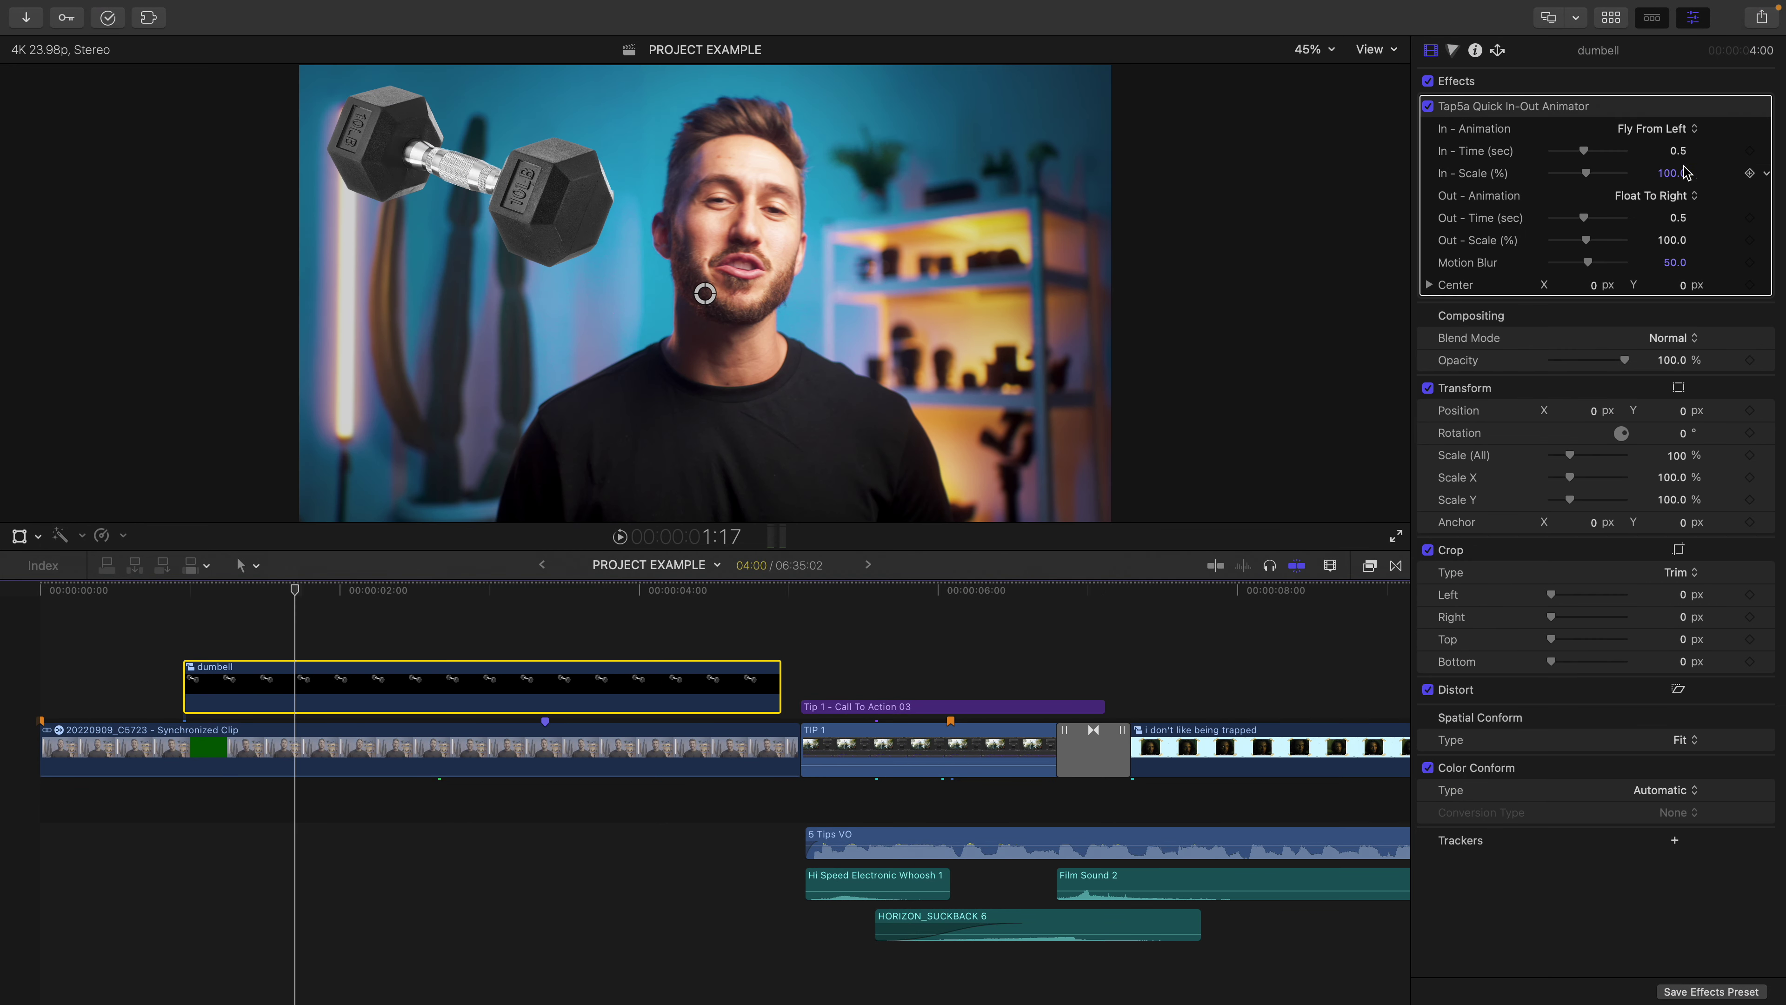
pyautogui.click(1669, 129)
pyautogui.click(1684, 197)
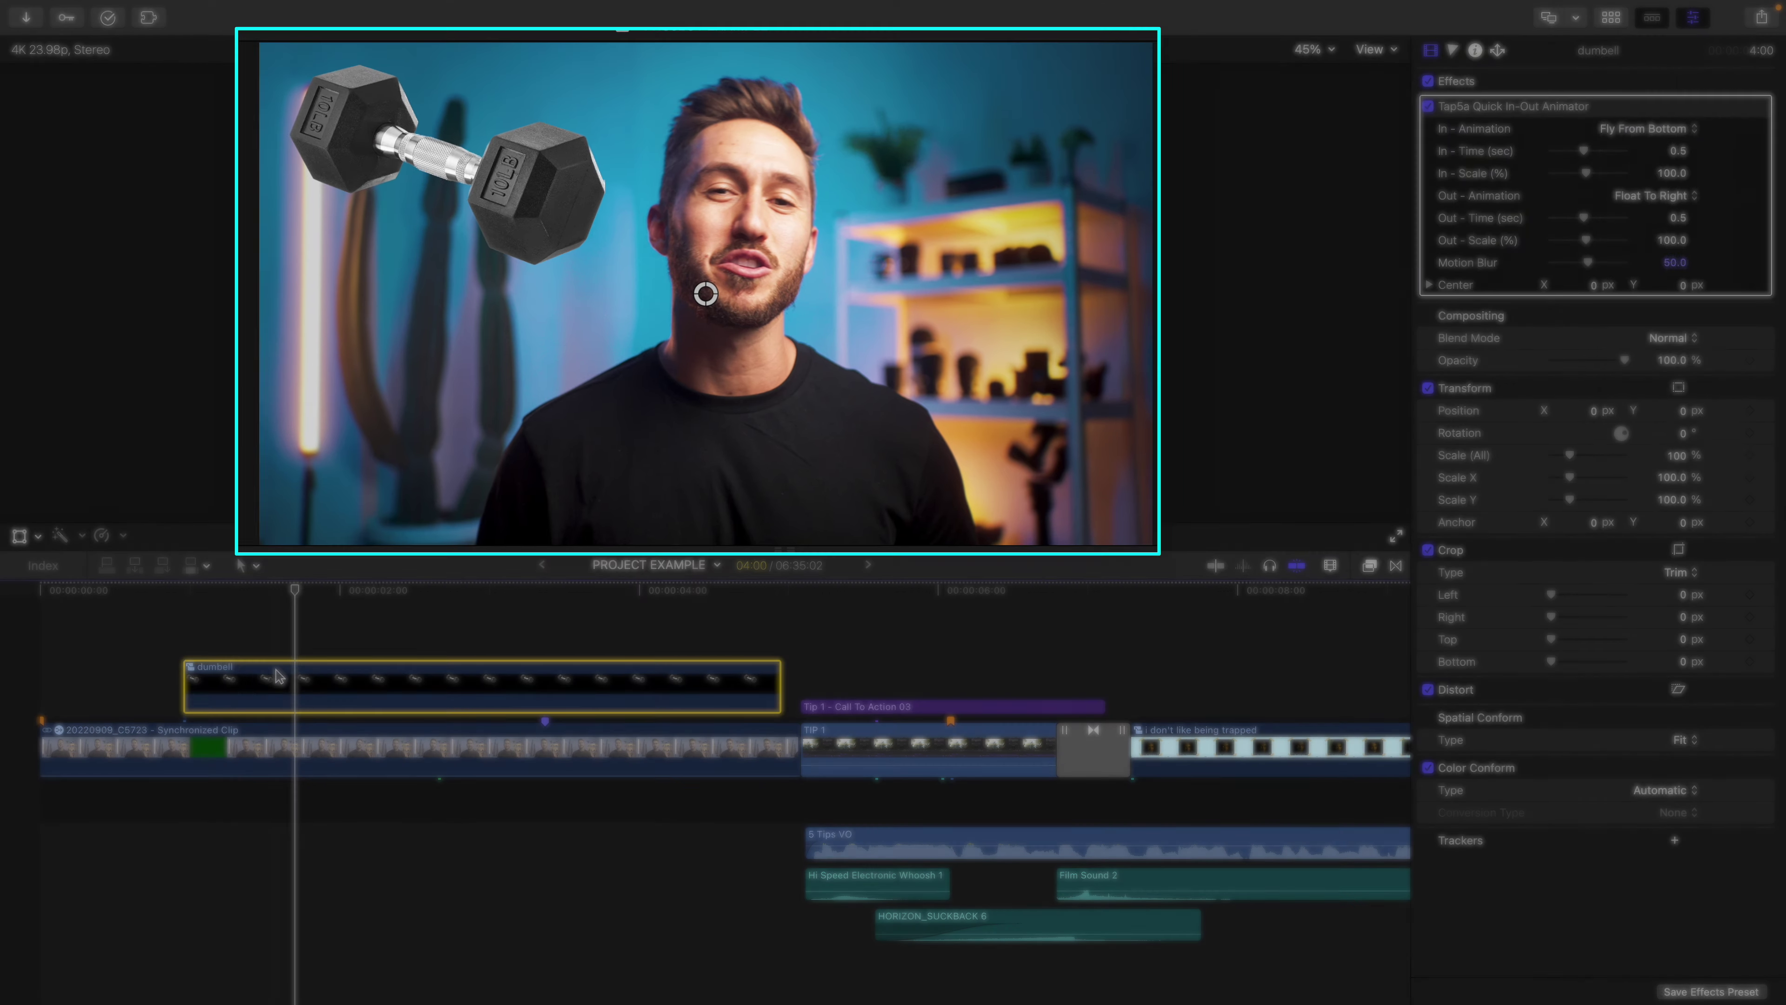
pyautogui.press('space')
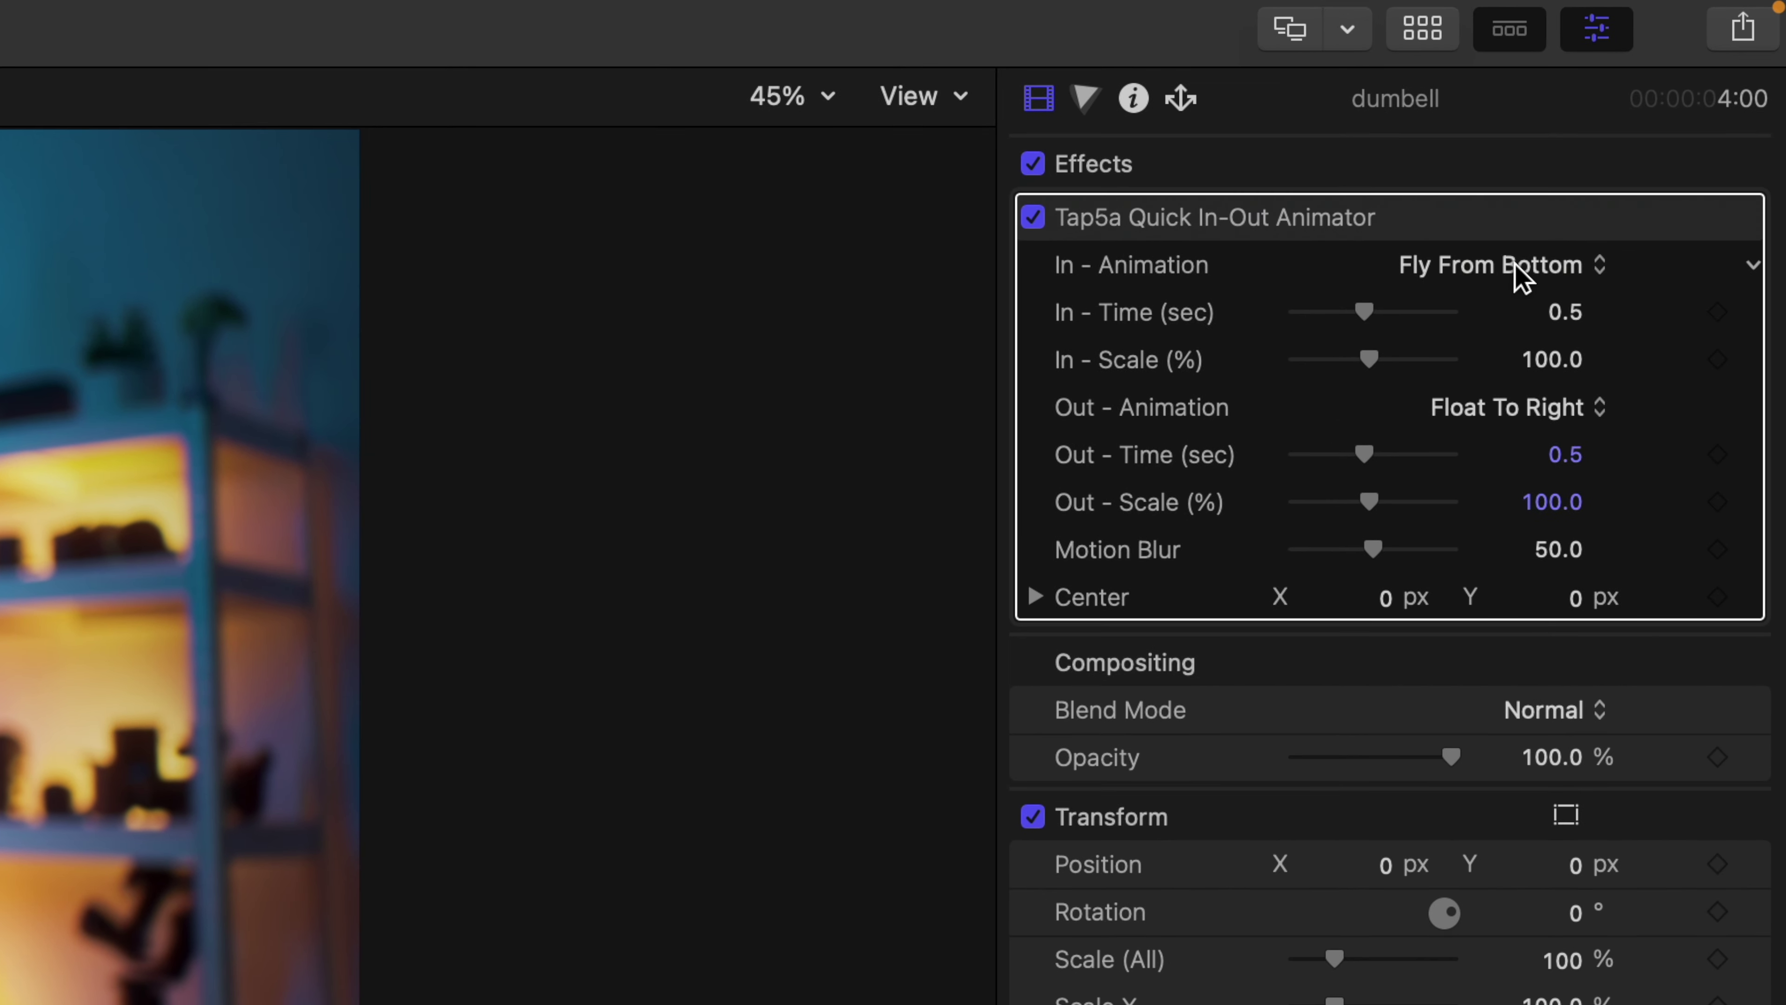
# Set the In-Time to about 0.25 seconds after comparing against a slower 0.87 s entrance.
pyautogui.click(1520, 267)
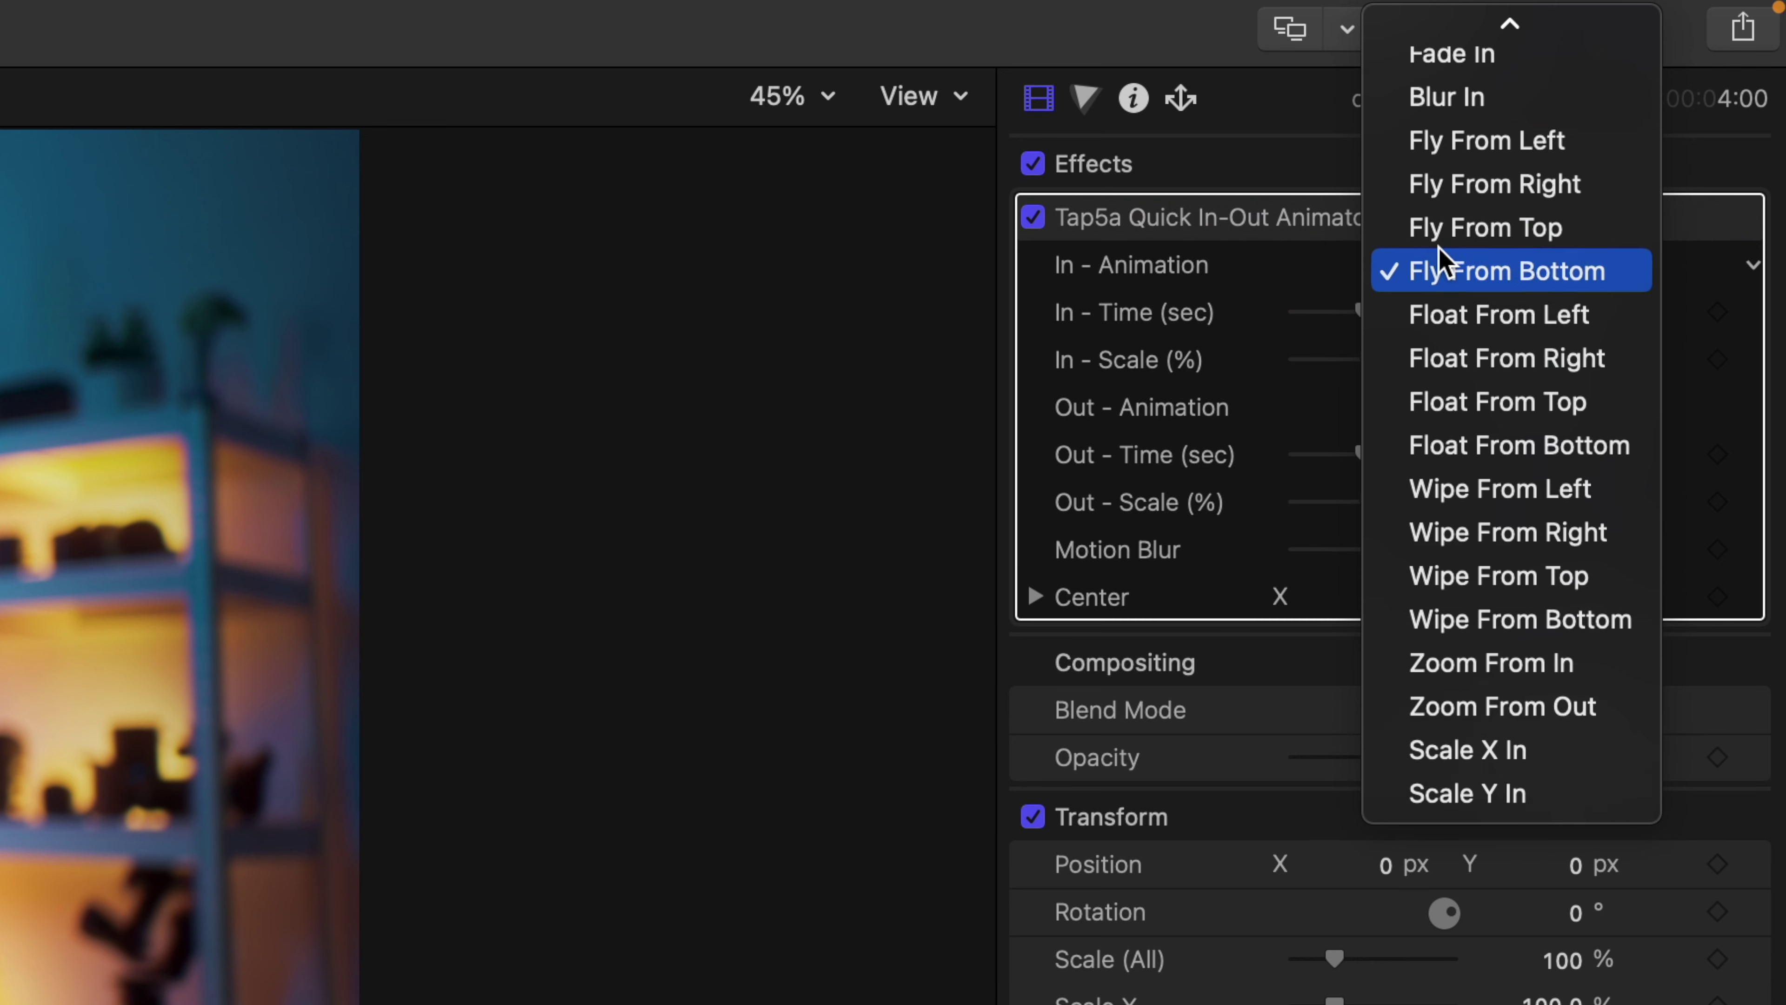
pyautogui.click(1323, 255)
pyautogui.click(1536, 415)
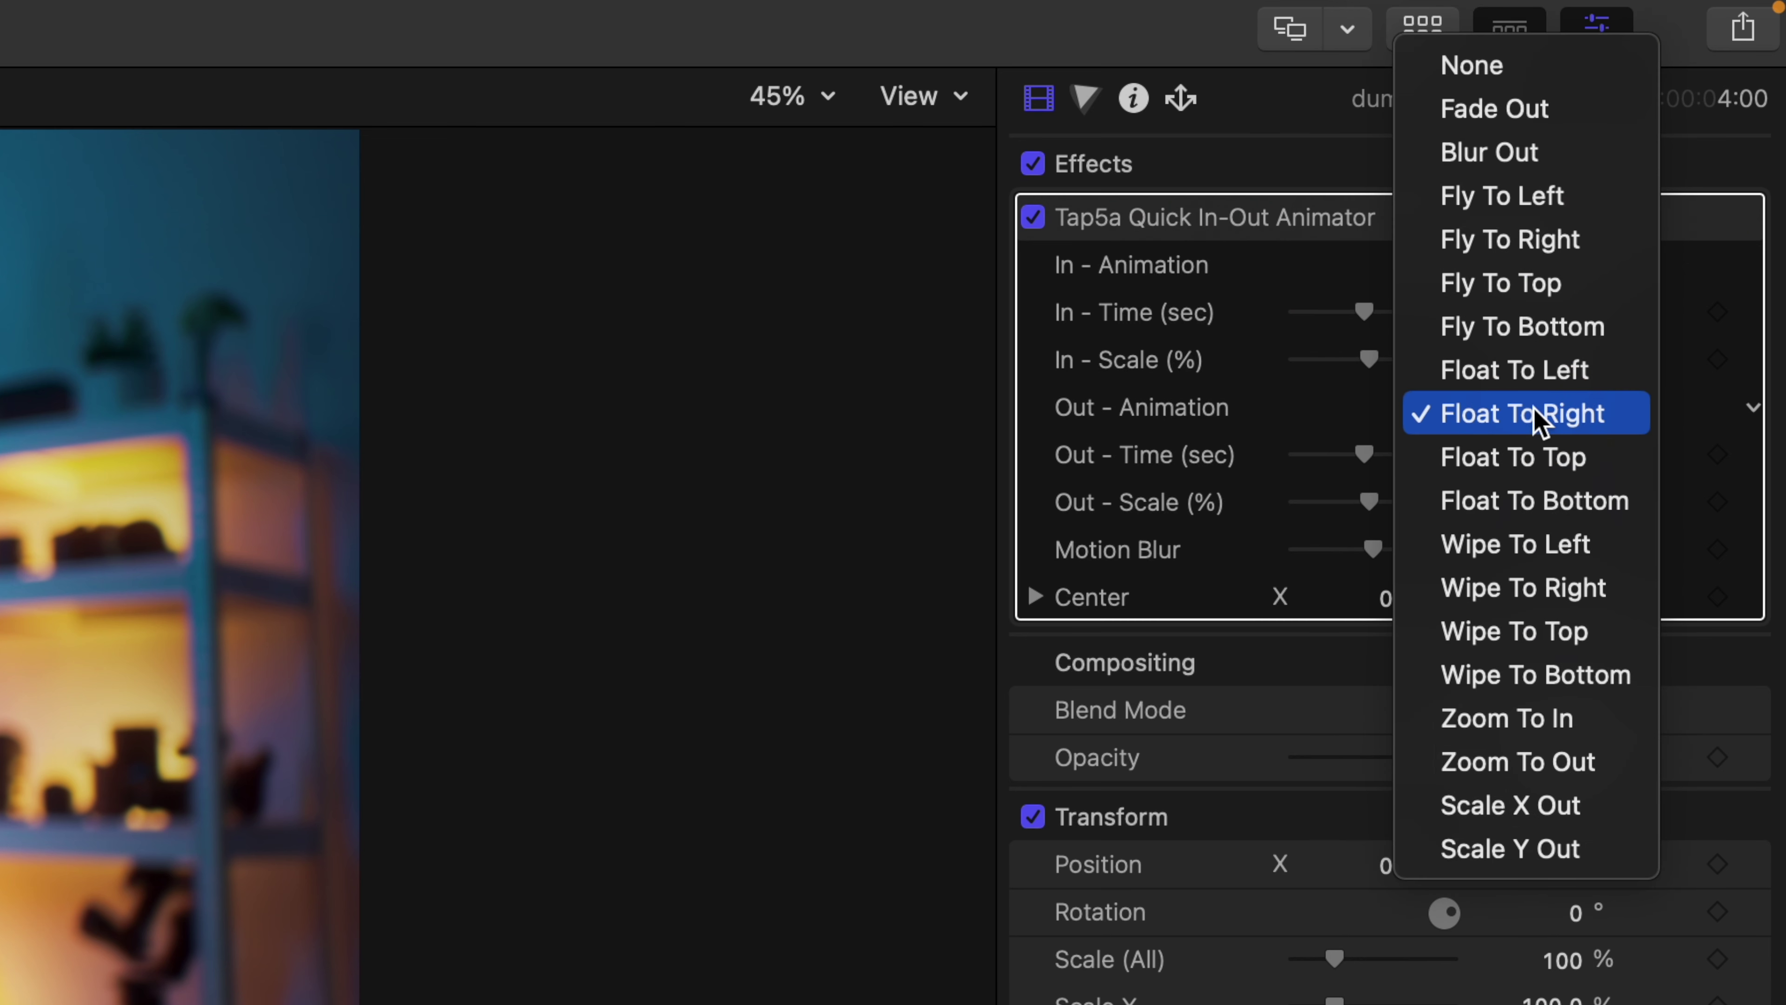
pyautogui.click(1321, 415)
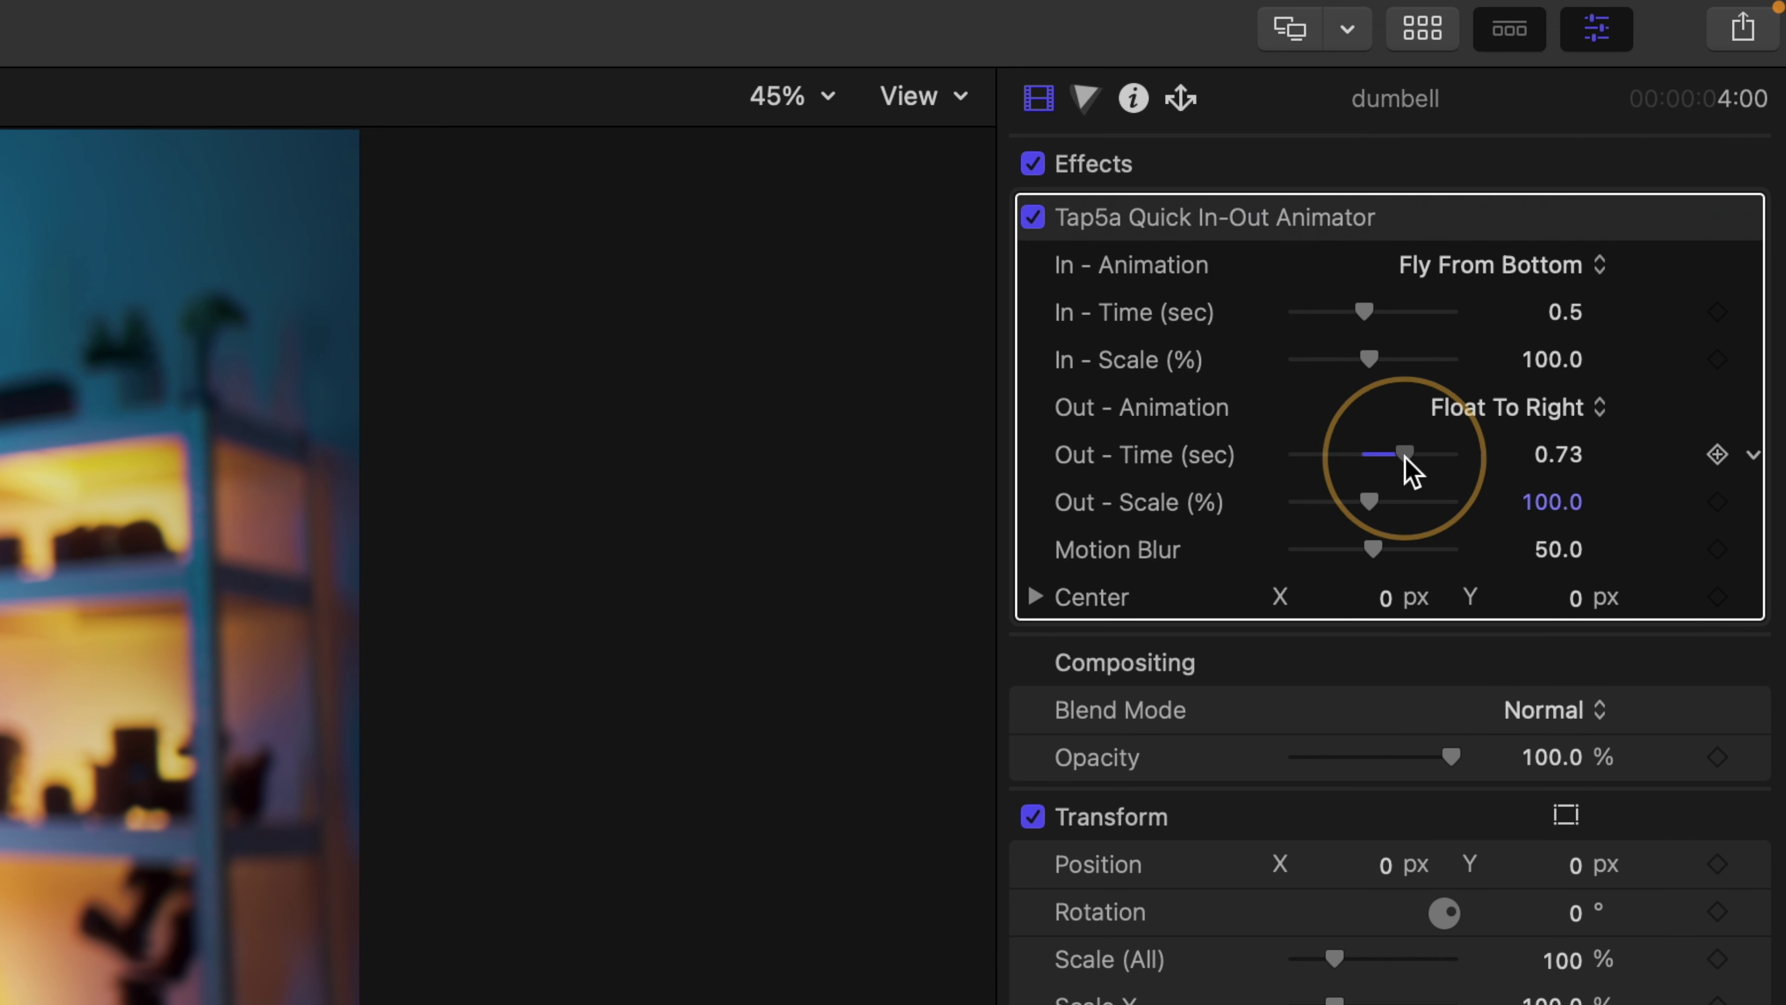
pyautogui.click(1328, 311)
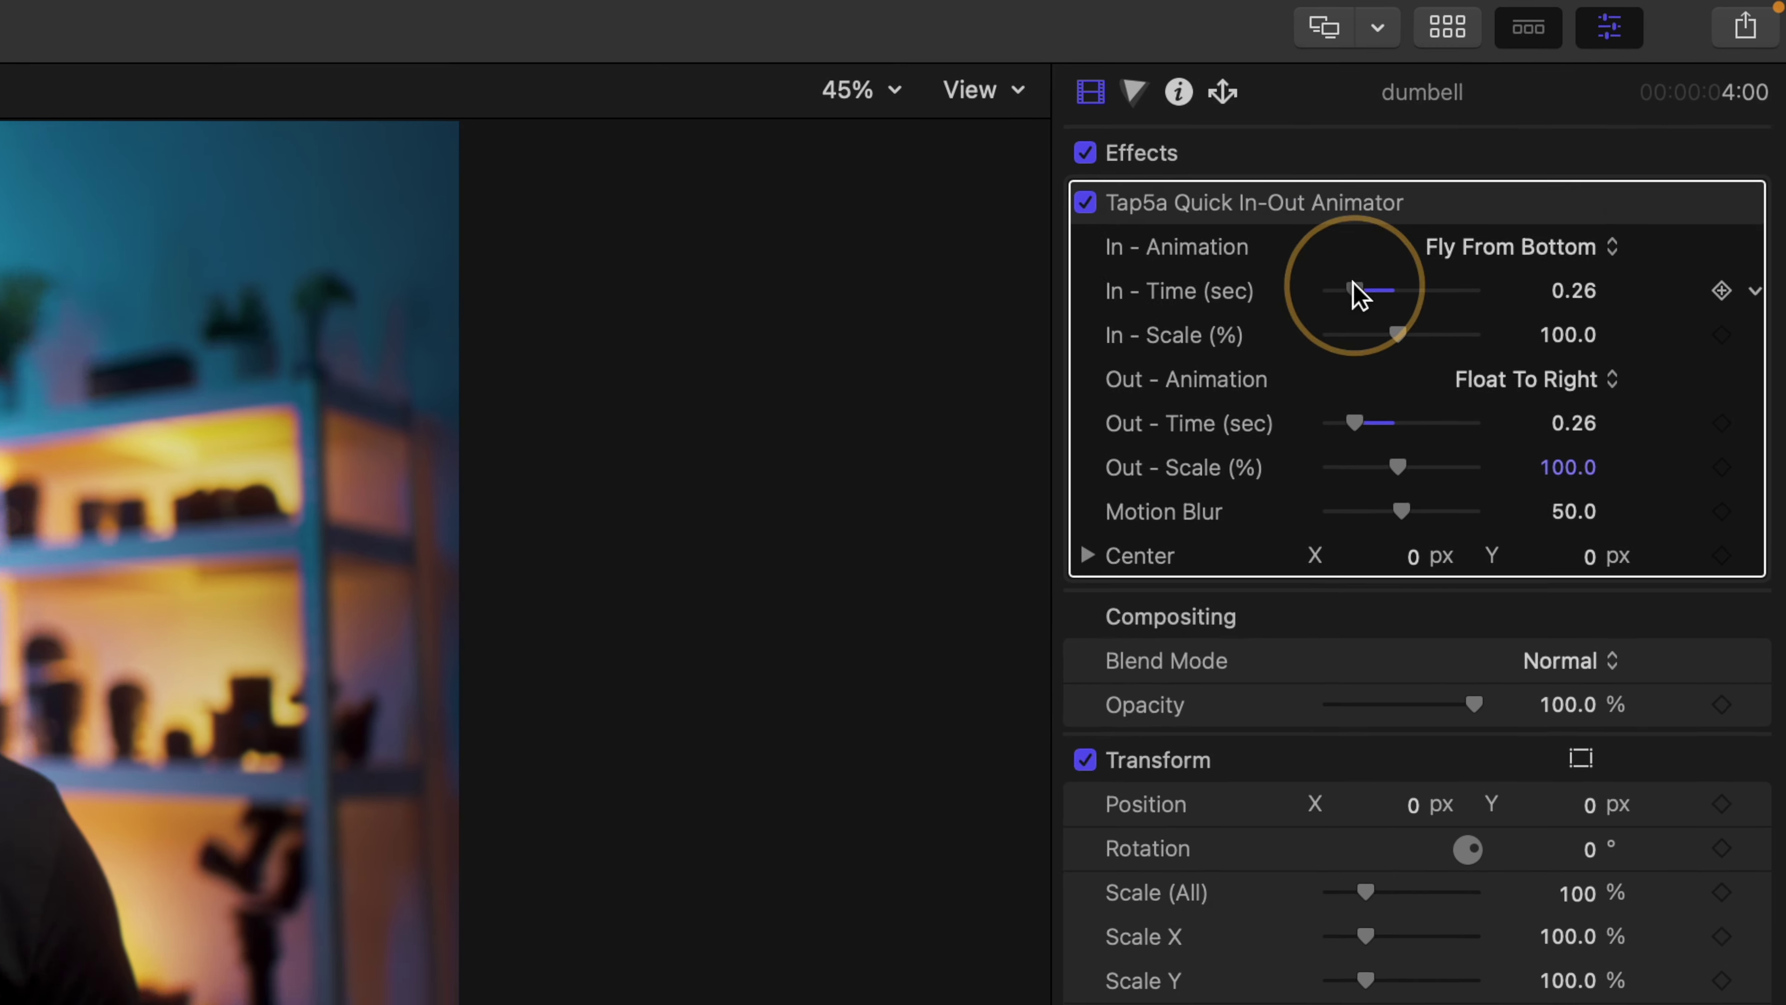
pyautogui.press('space')
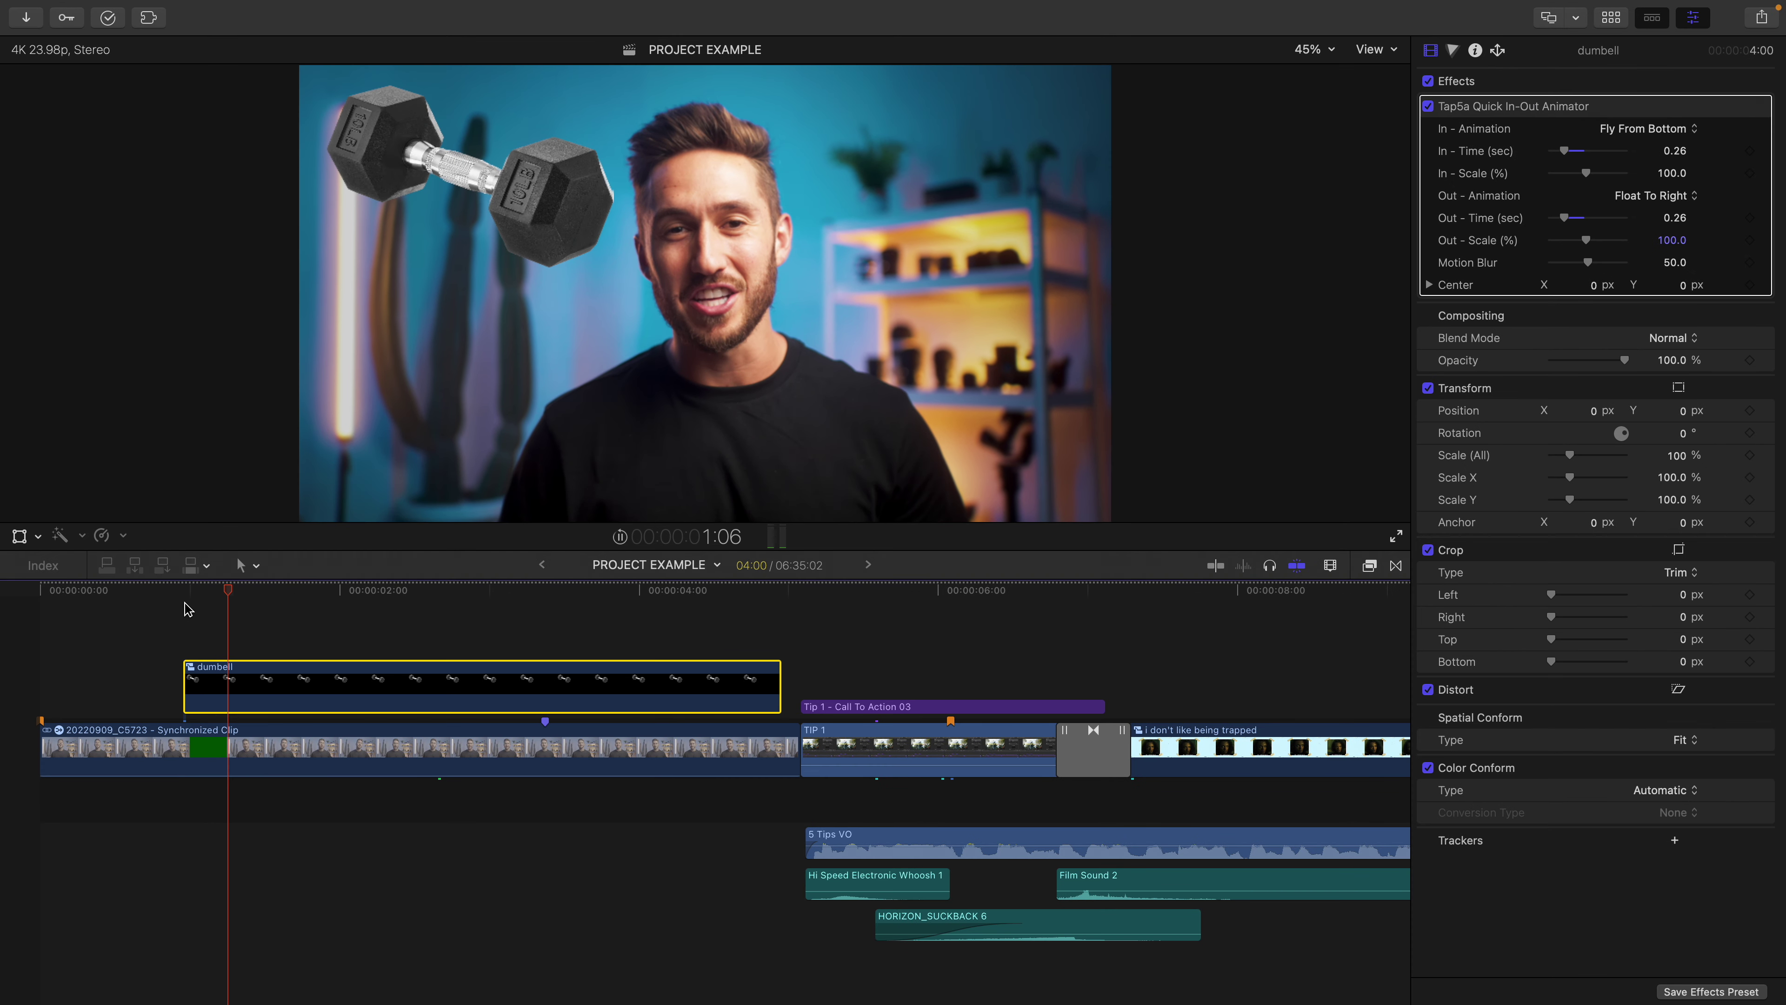
pyautogui.click(1615, 151)
pyautogui.press('space')
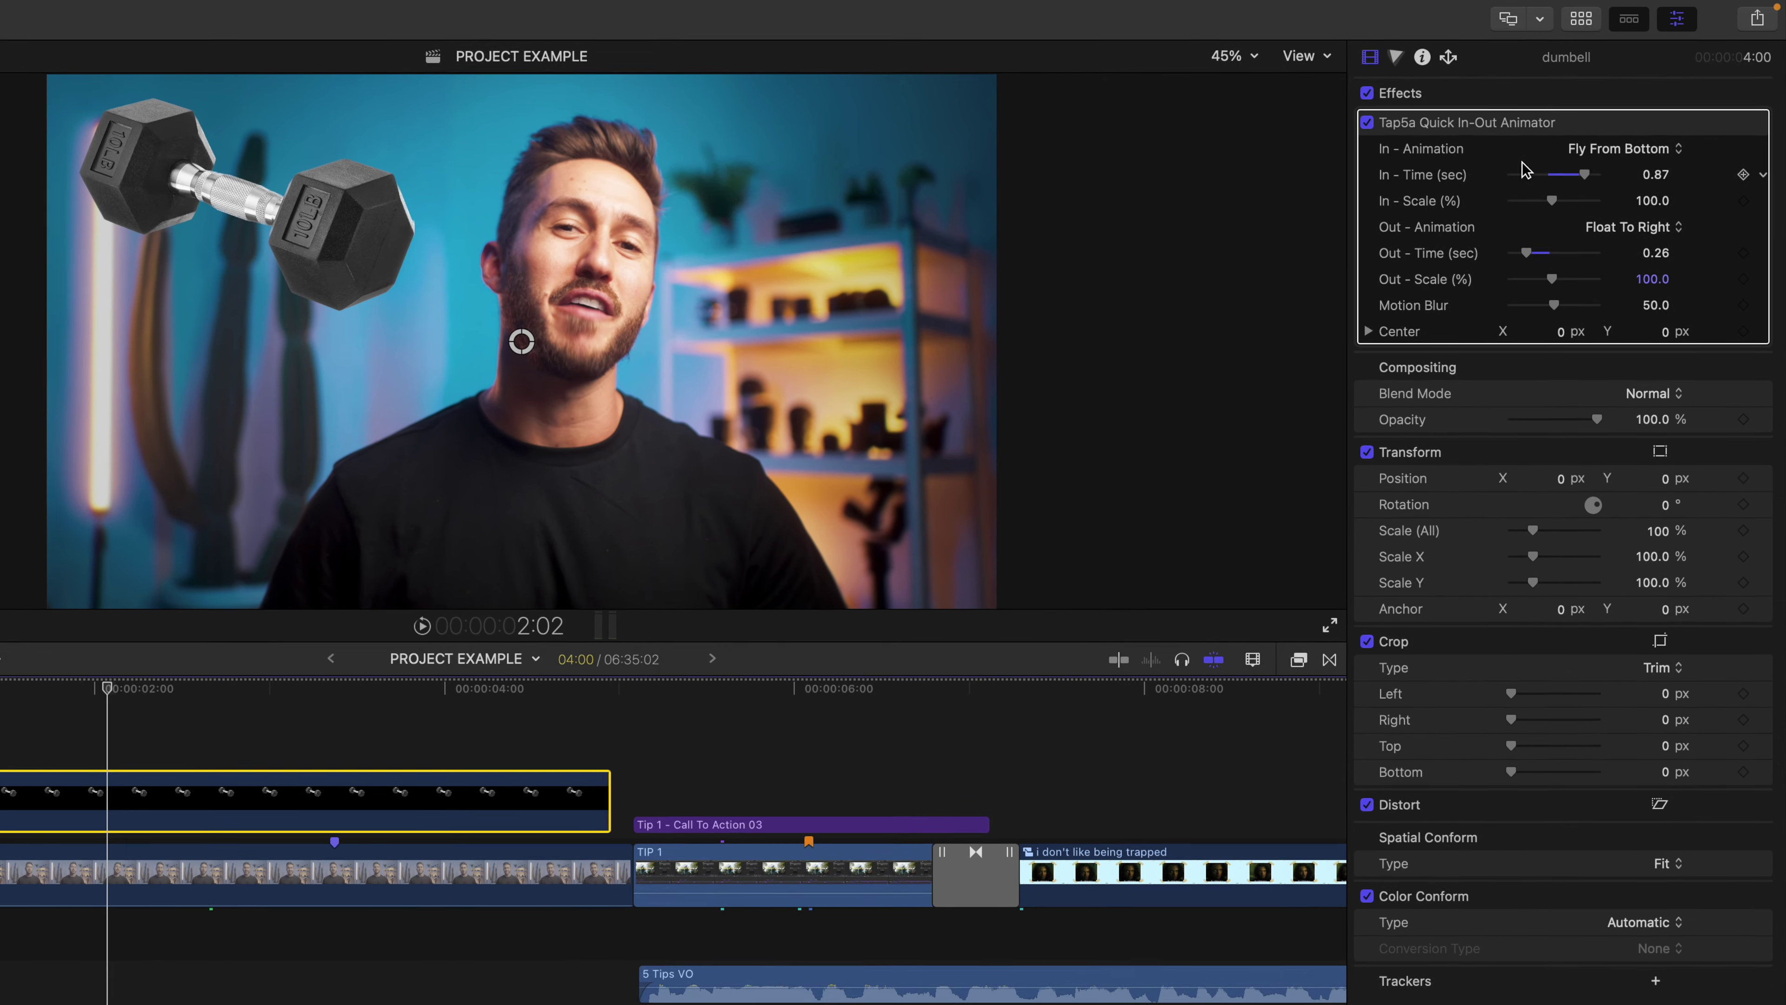
pyautogui.click(1562, 154)
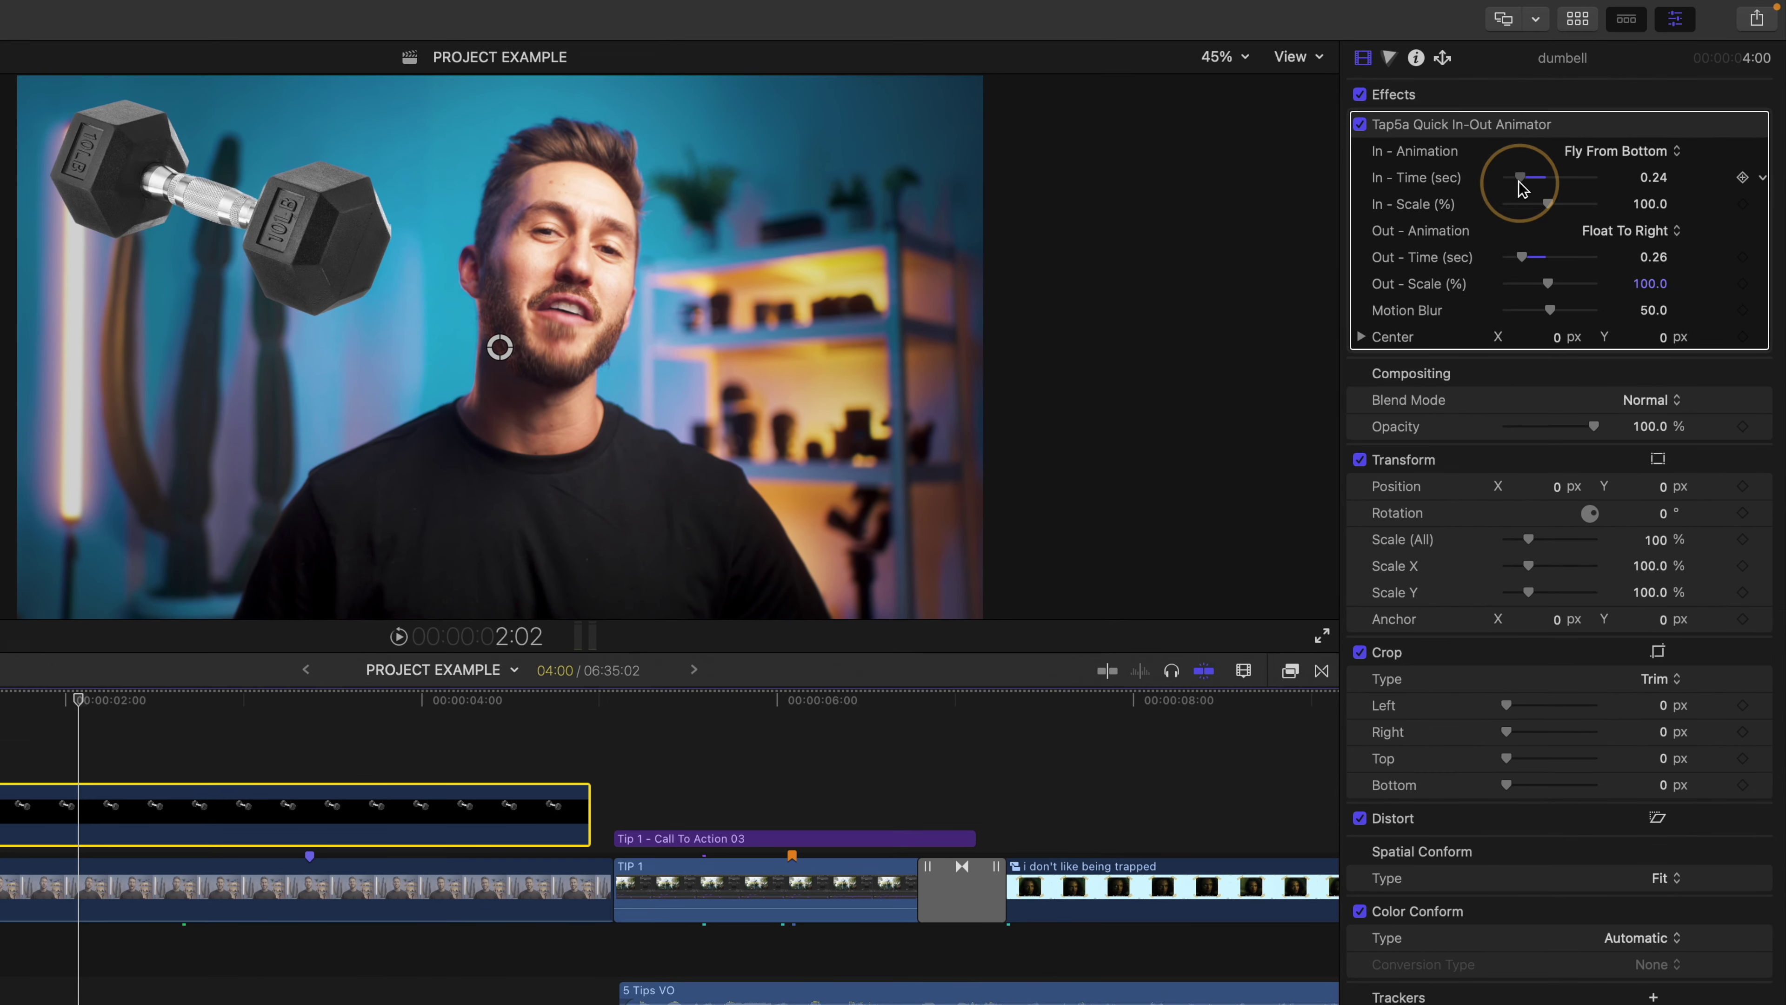
# Change the exit animation to Zoom To Out and preview the full in-out motion.
pyautogui.click(1628, 233)
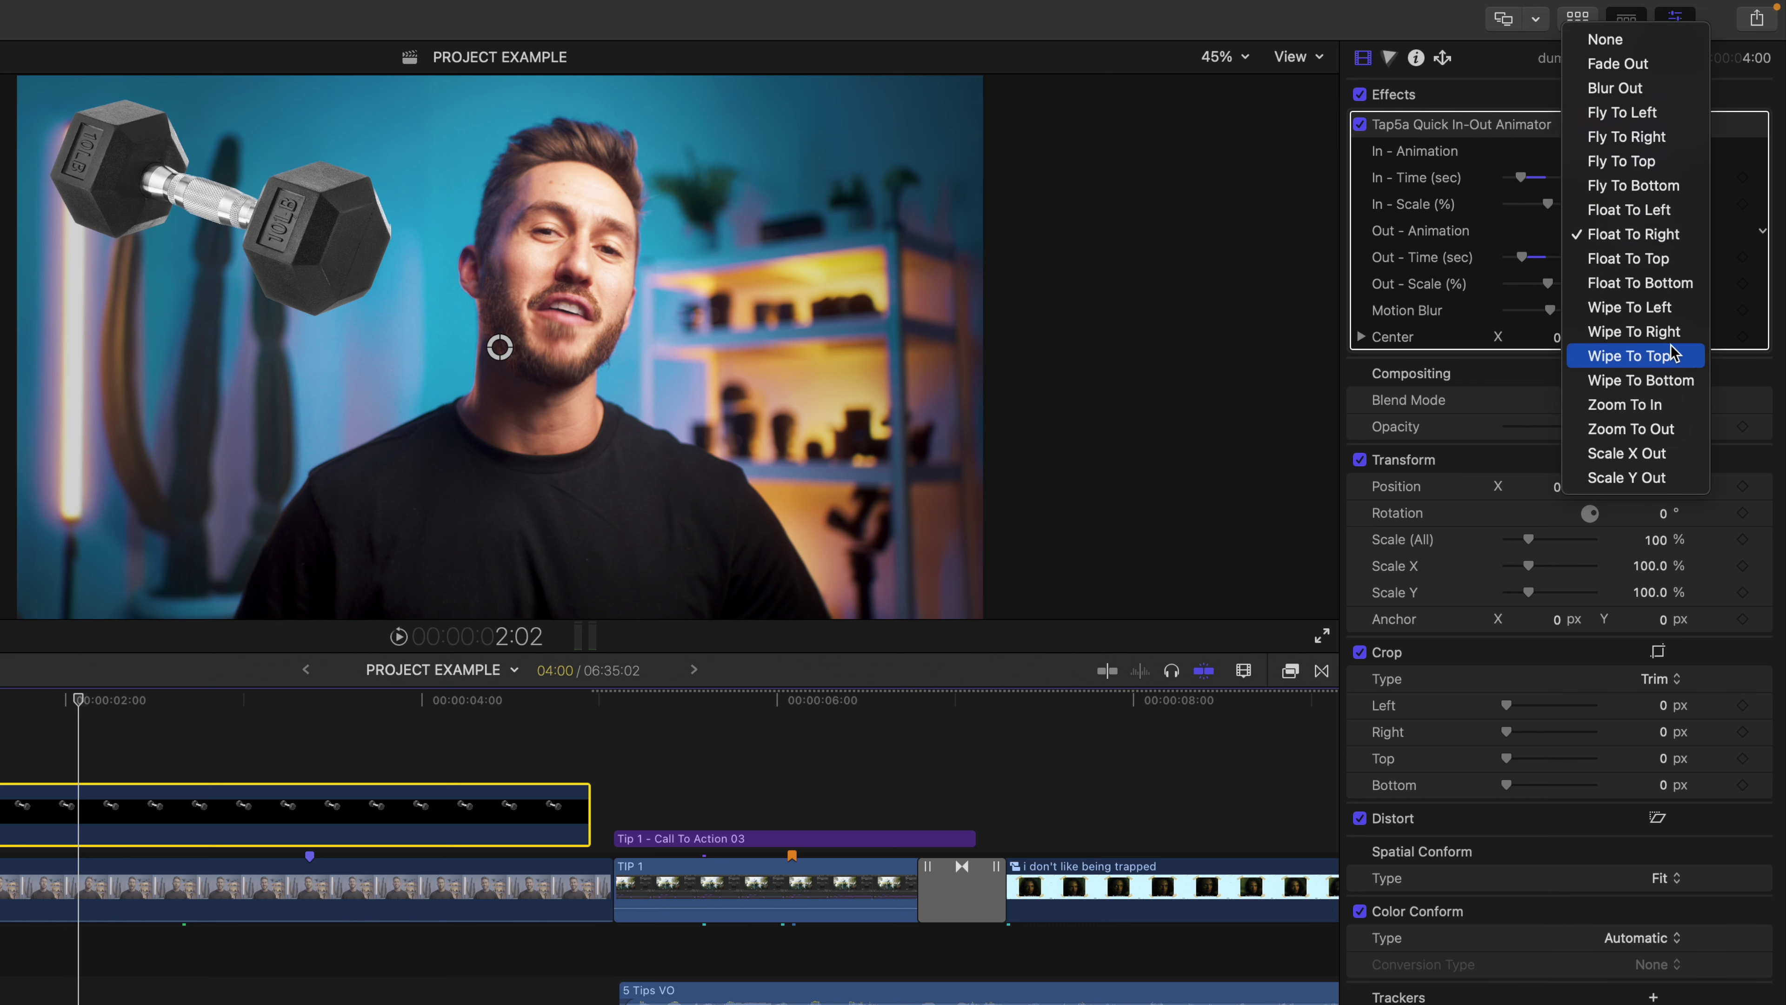
pyautogui.click(1644, 431)
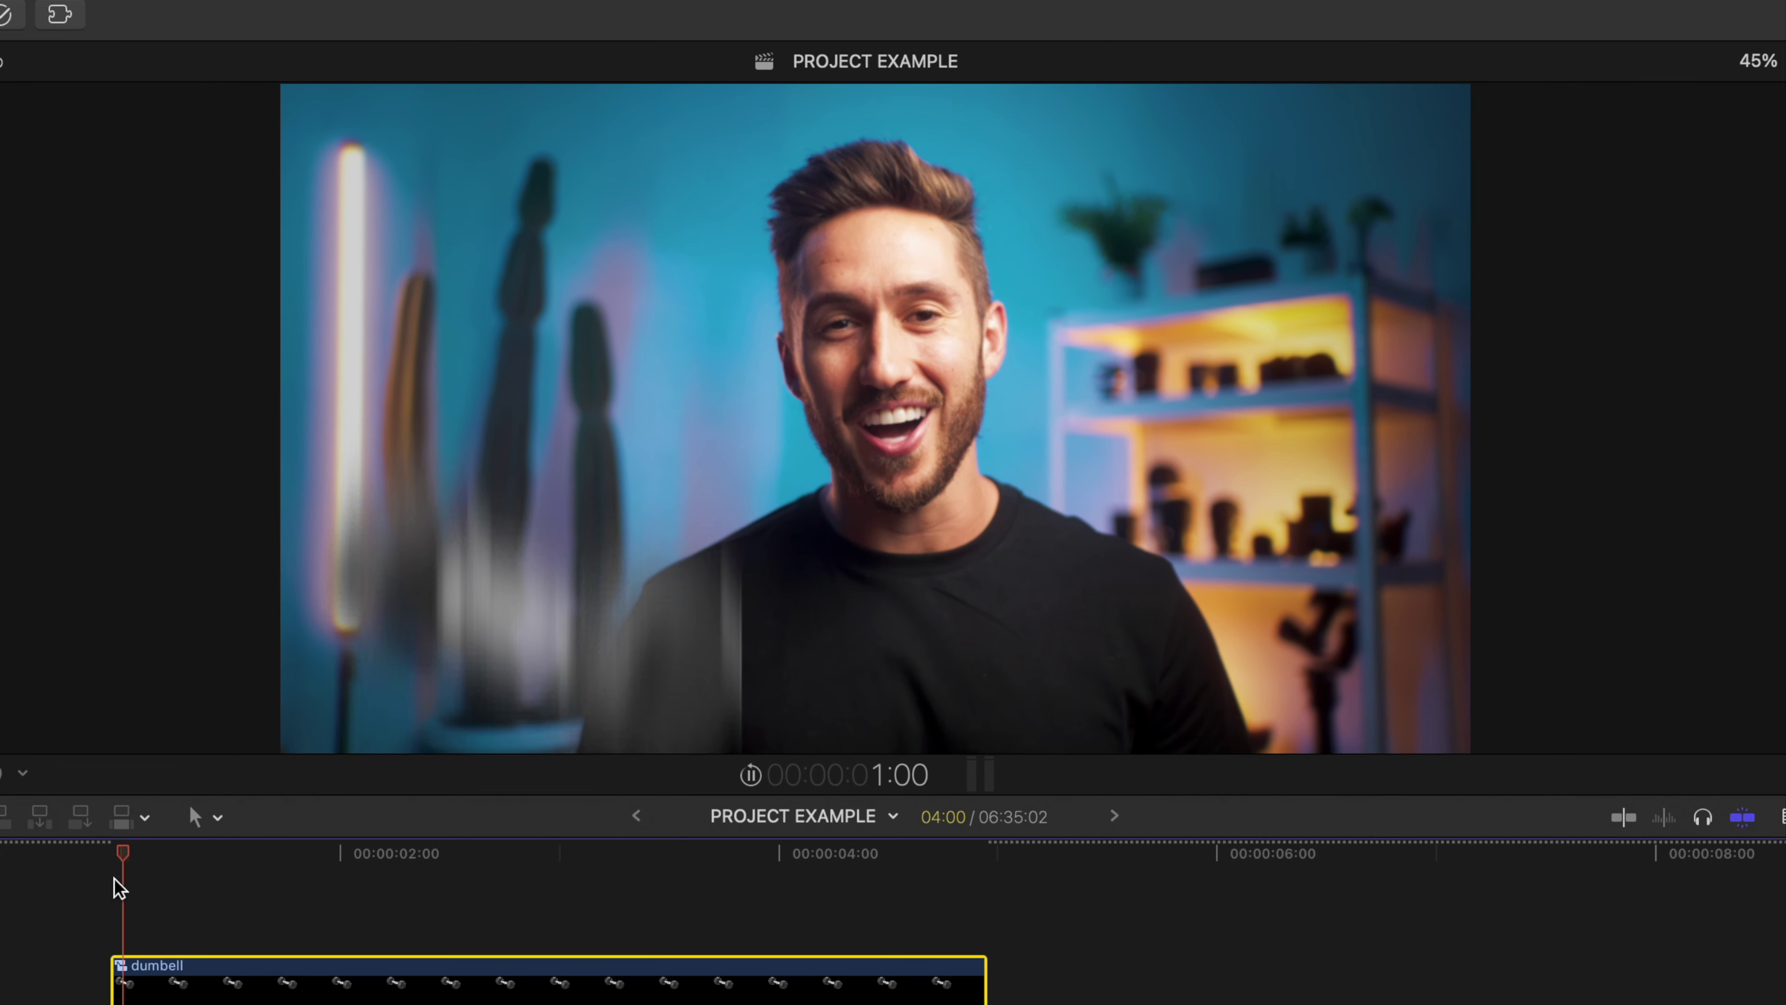
pyautogui.press('space')
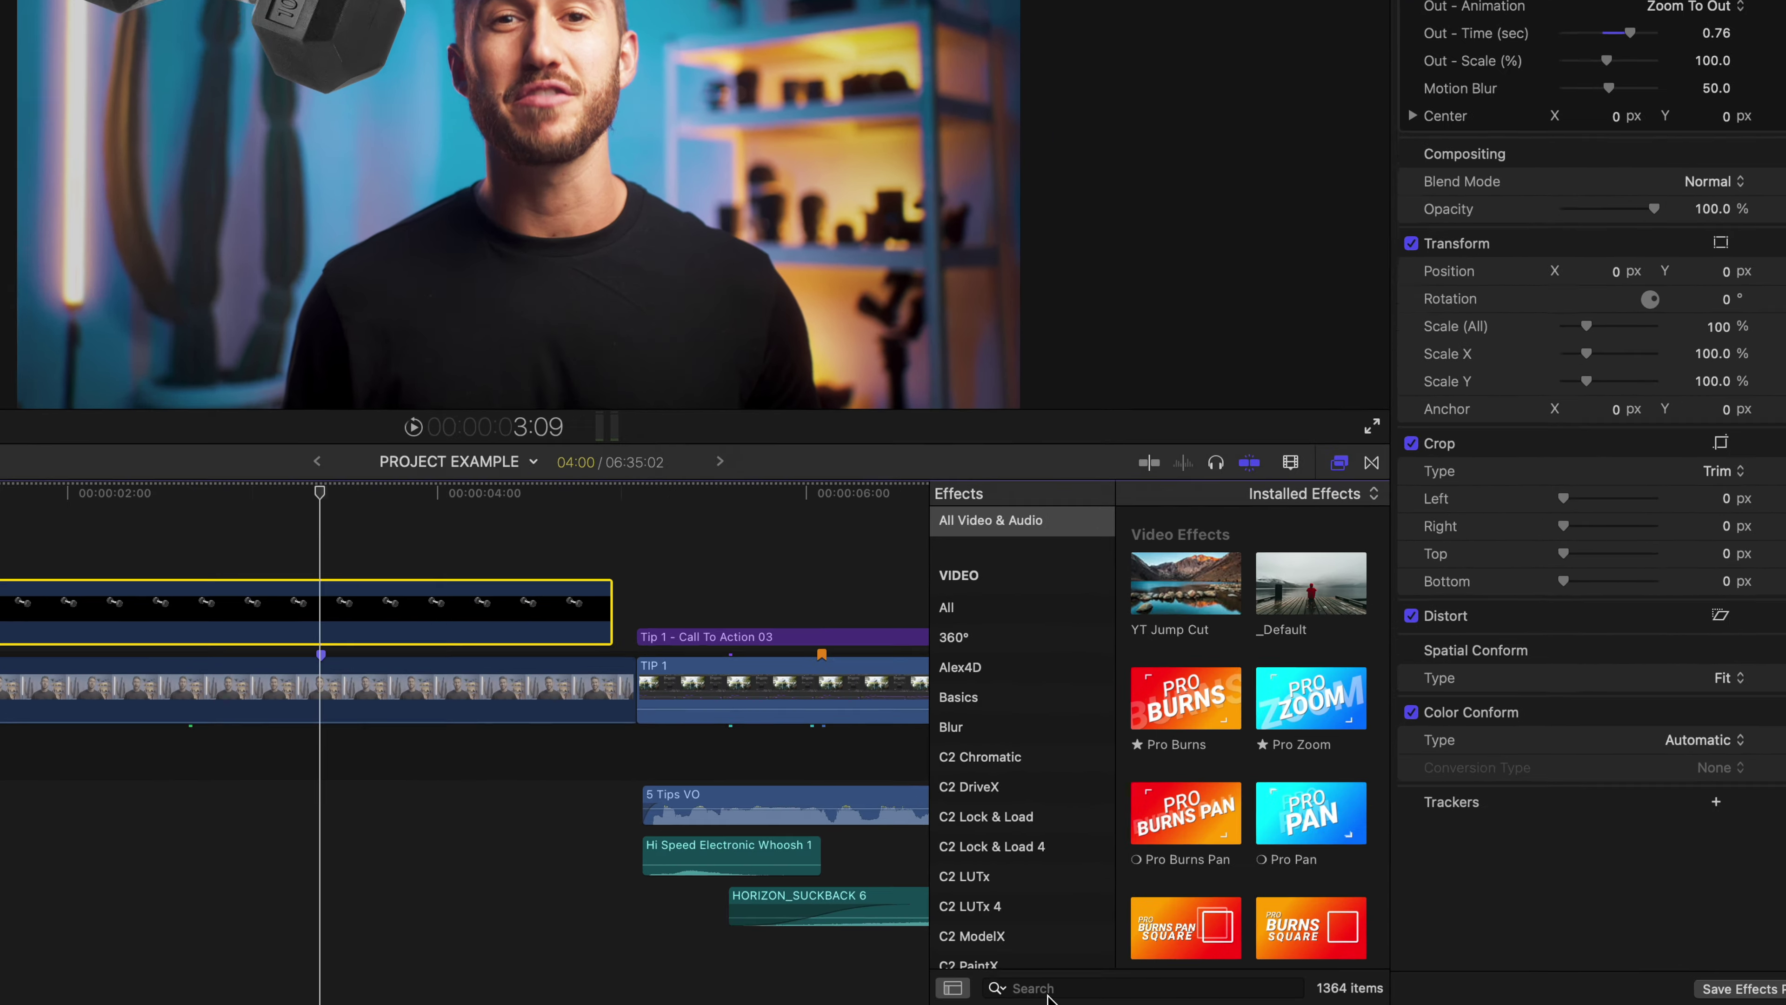
# Search 'drop', apply Drop Shadow to the dumbell clip, and stack it above the Tap5a animator.
pyautogui.click(1132, 990)
pyautogui.write('d')
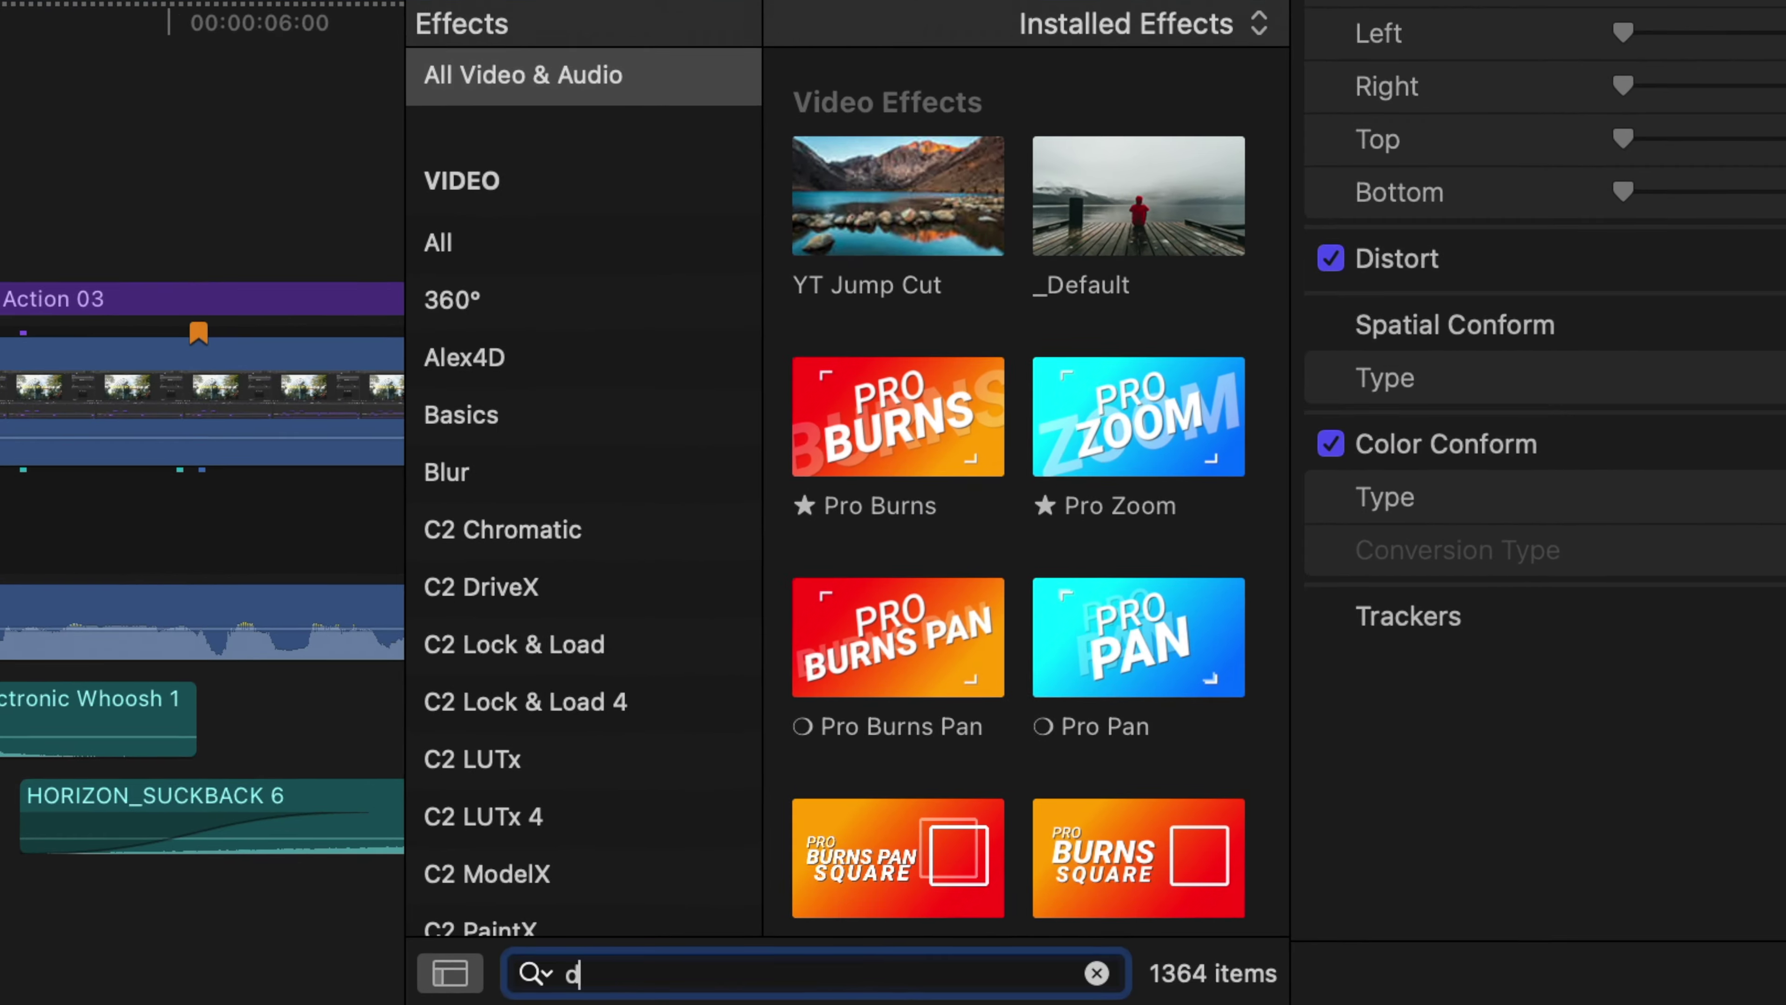
pyautogui.write('rop')
pyautogui.click(936, 168)
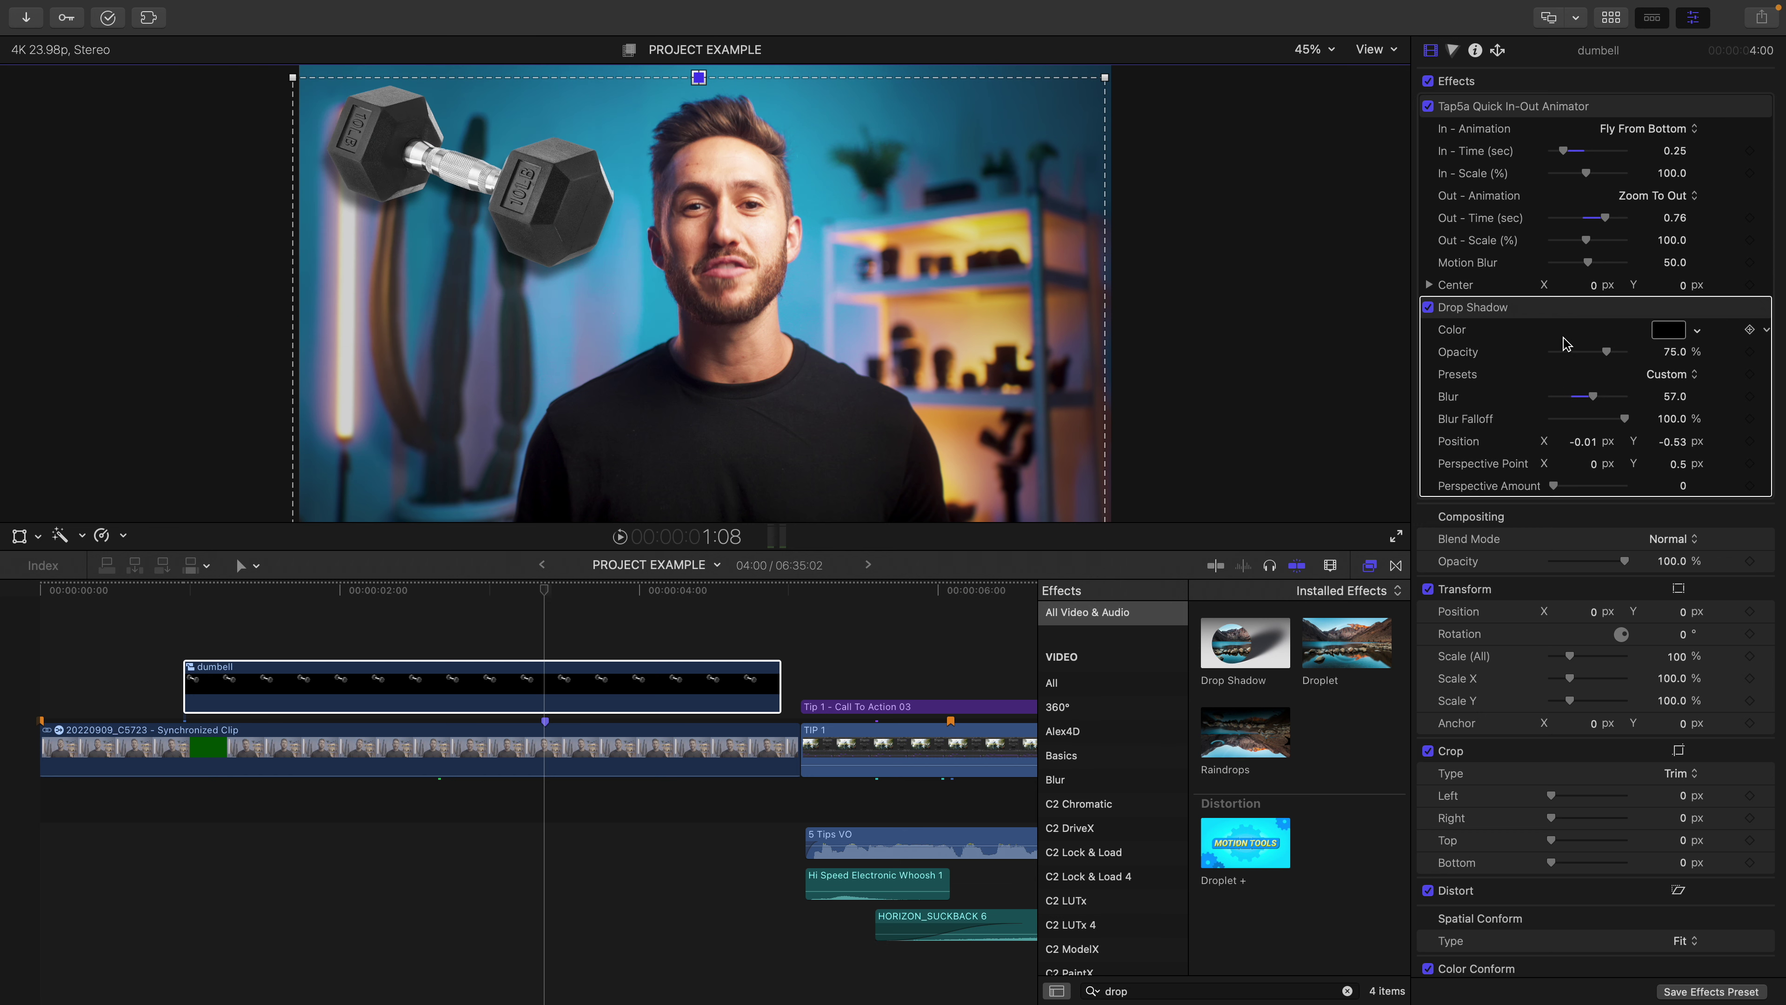
pyautogui.moveTo(1522, 315); pyautogui.dragTo(1527, 131)
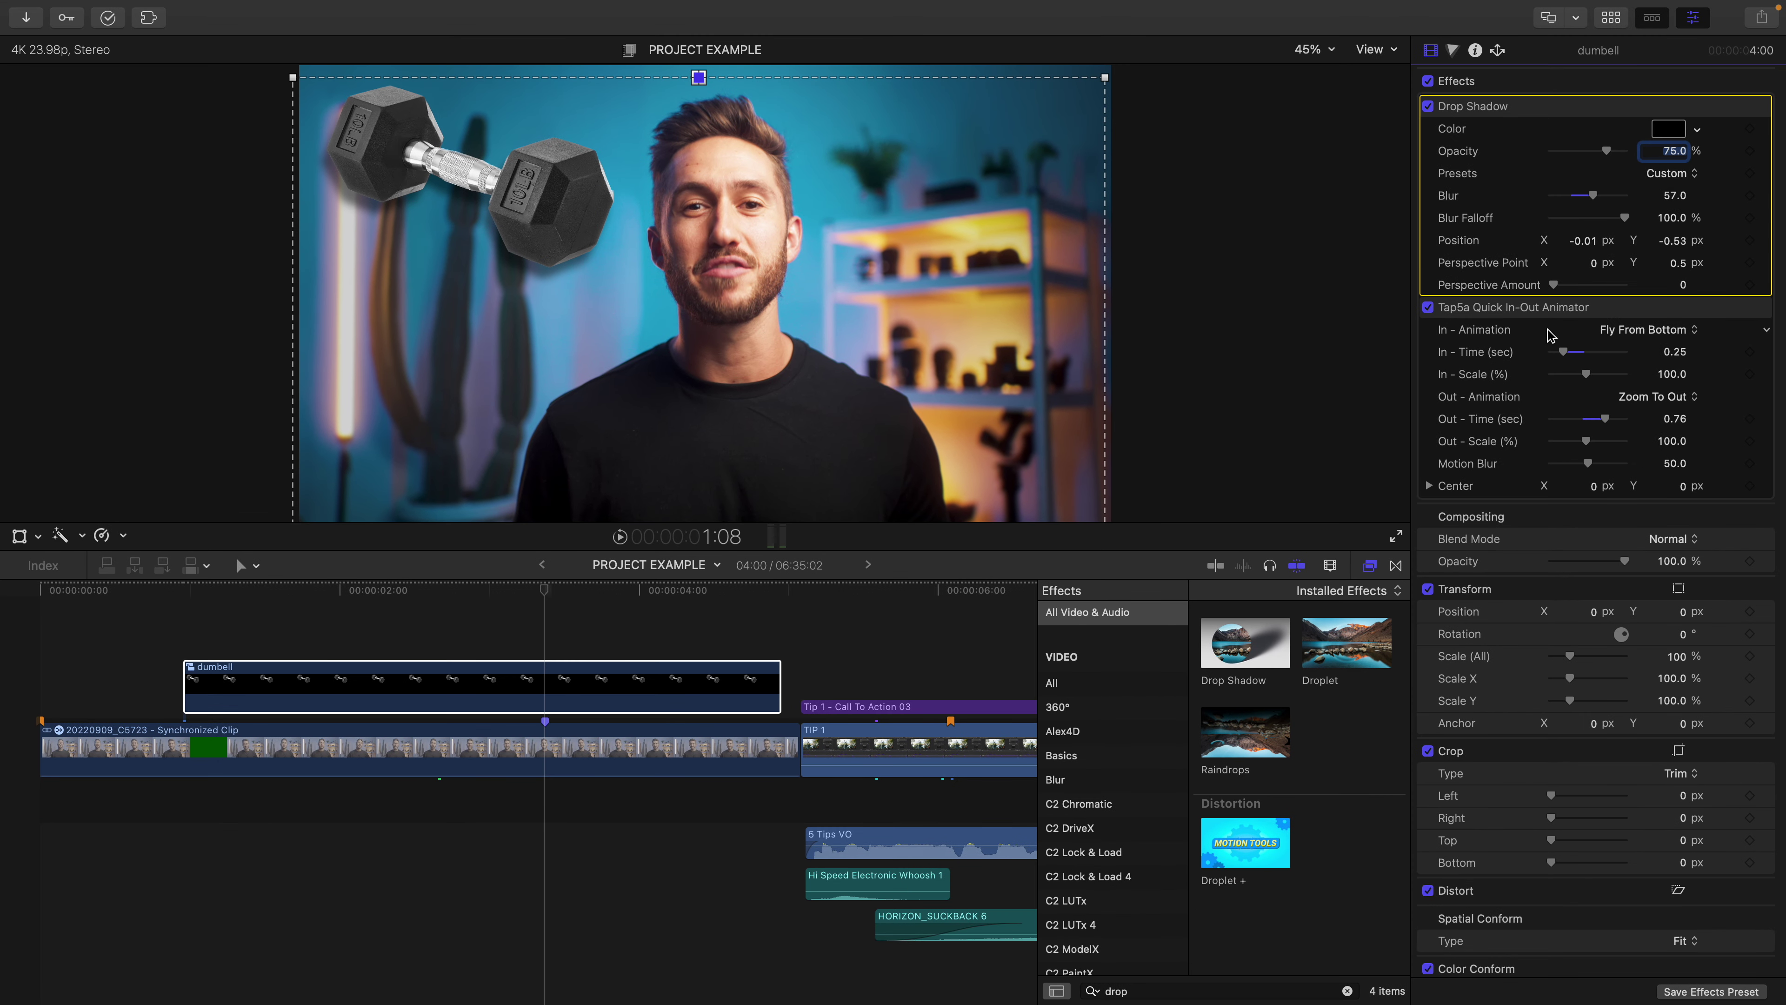
# Preview the trimmed dumbell clip to confirm the dumbbell exits by 3:07.
pyautogui.click(606, 693)
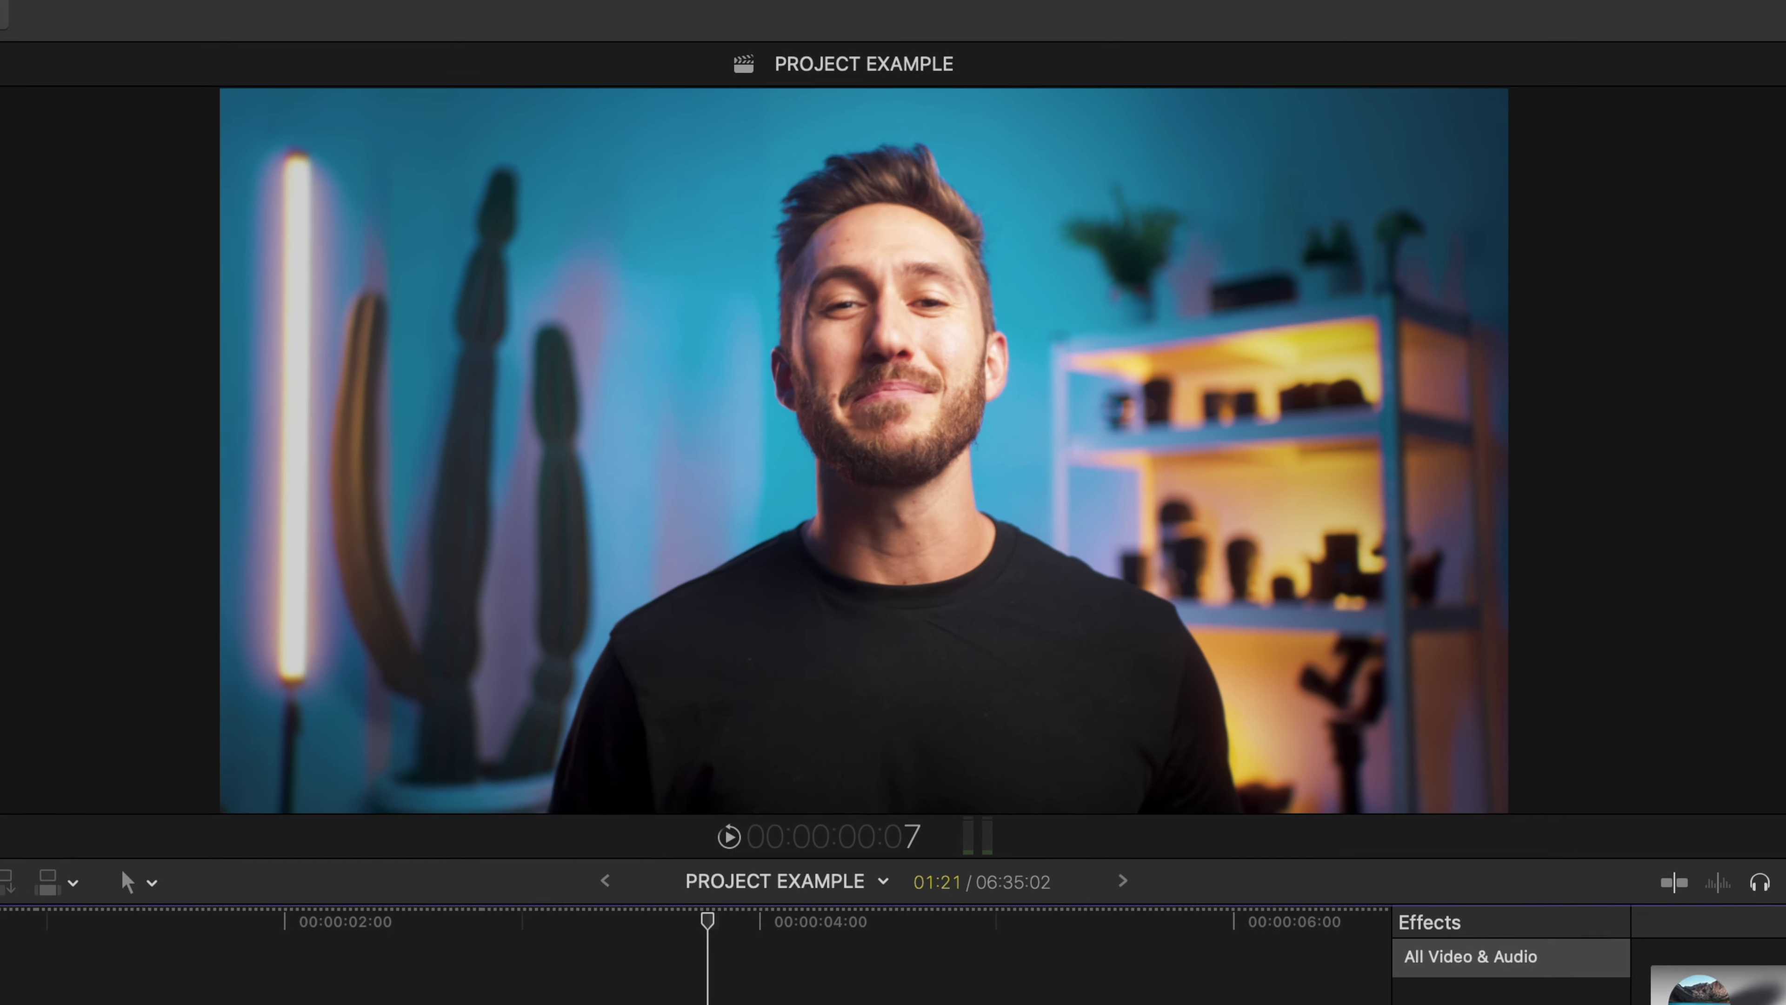
pyautogui.press('space')
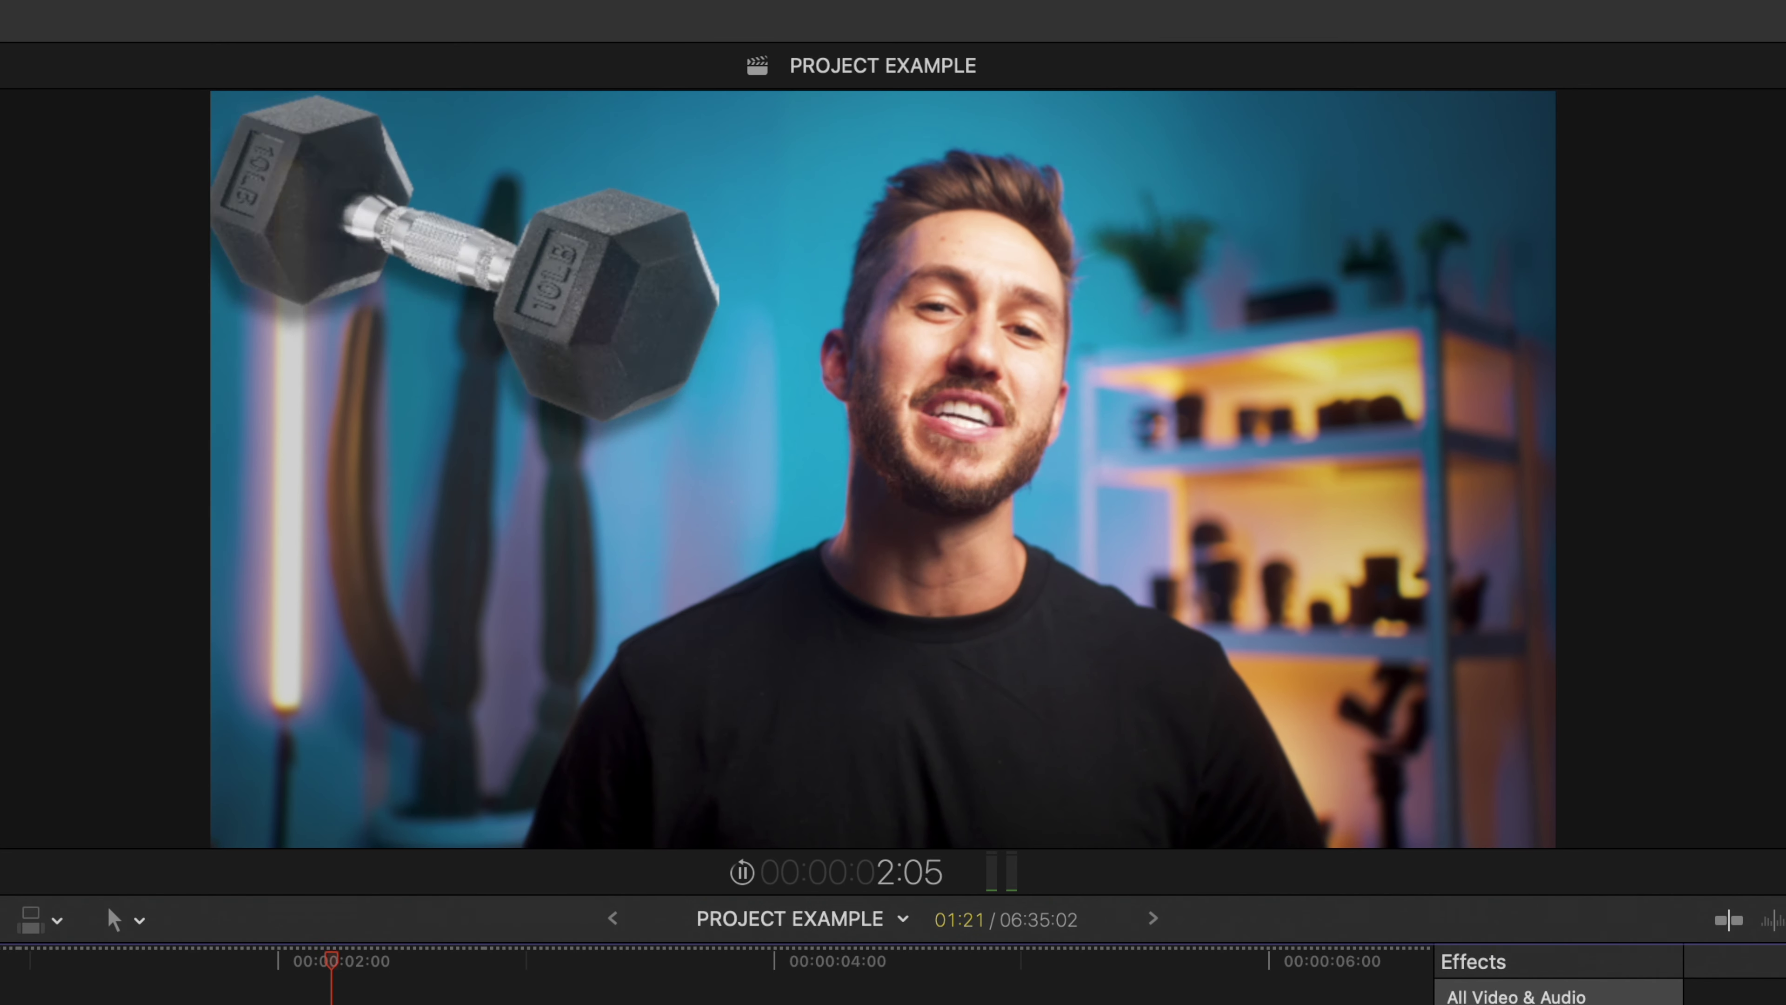
pyautogui.press('space')
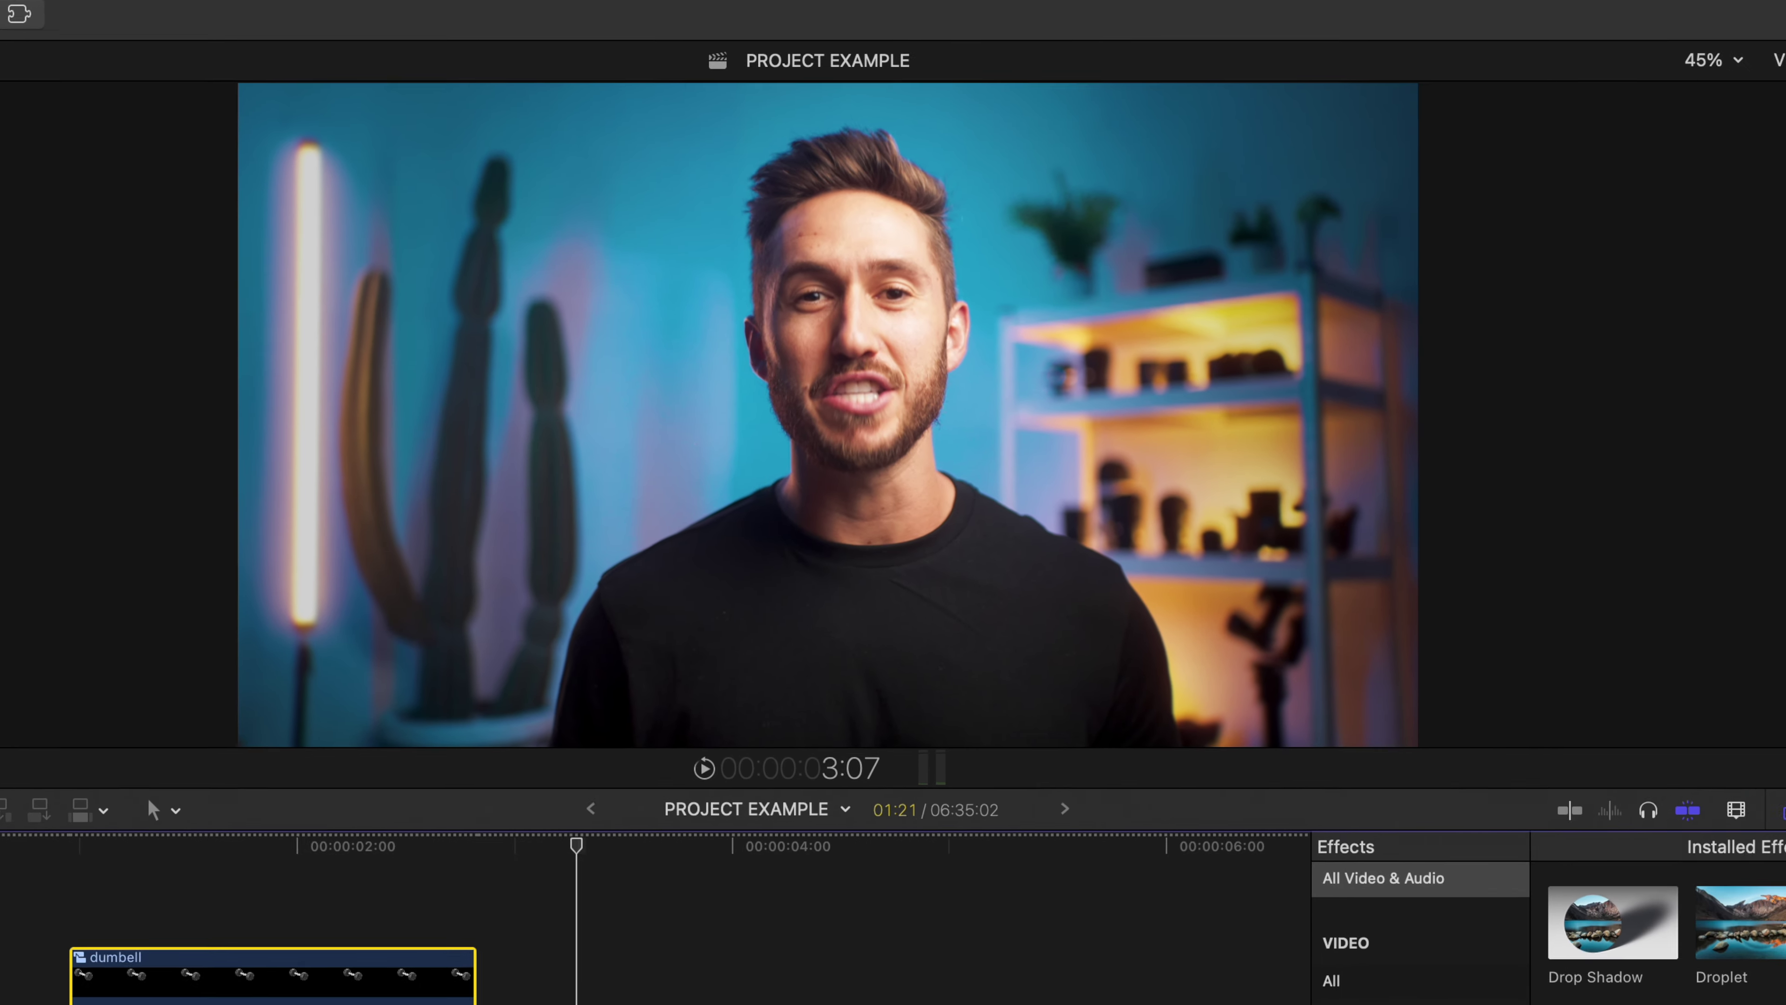